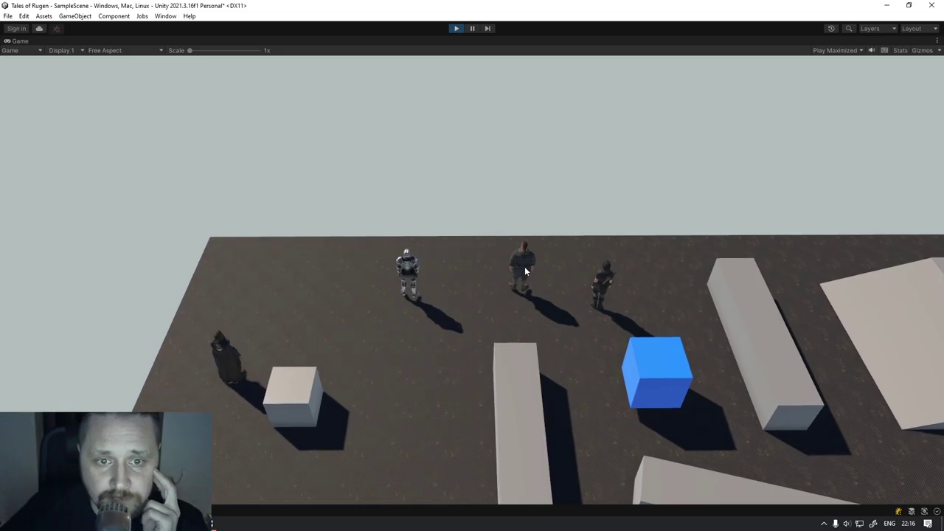
Take the middle character, walk it to the left side of the field, and start the battle with Tab.
click(524, 264)
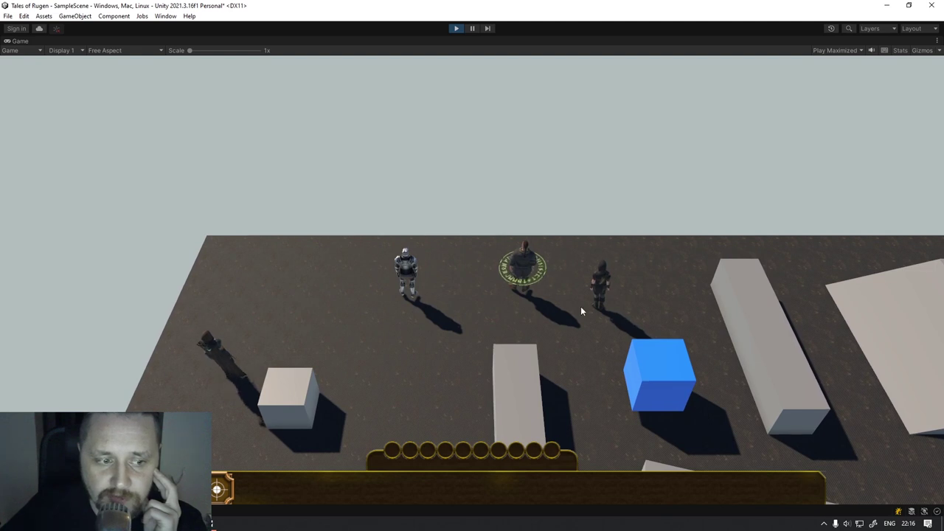
click(457, 356)
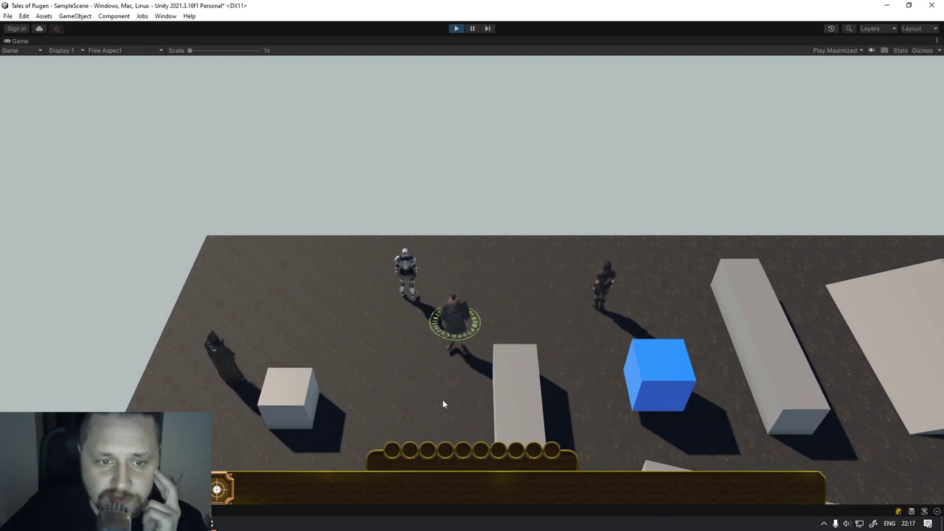
click(443, 399)
click(380, 418)
click(464, 384)
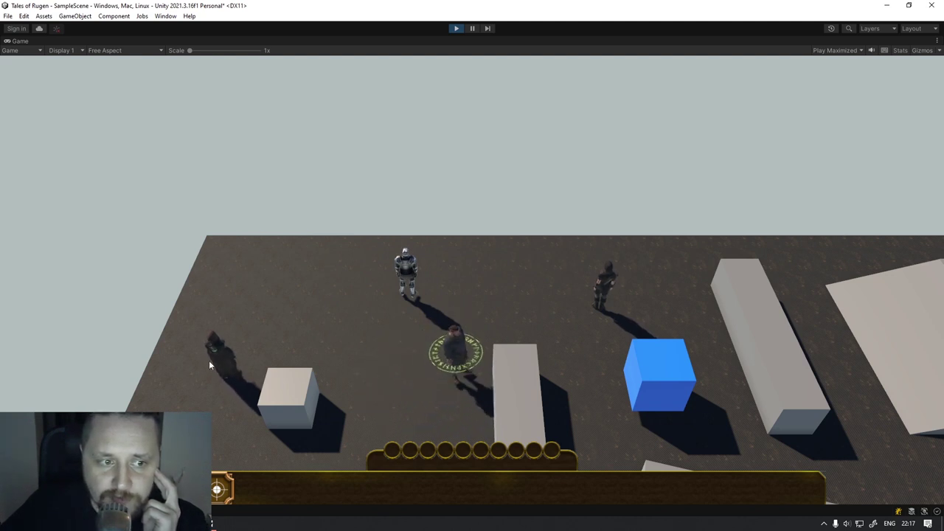
click(302, 310)
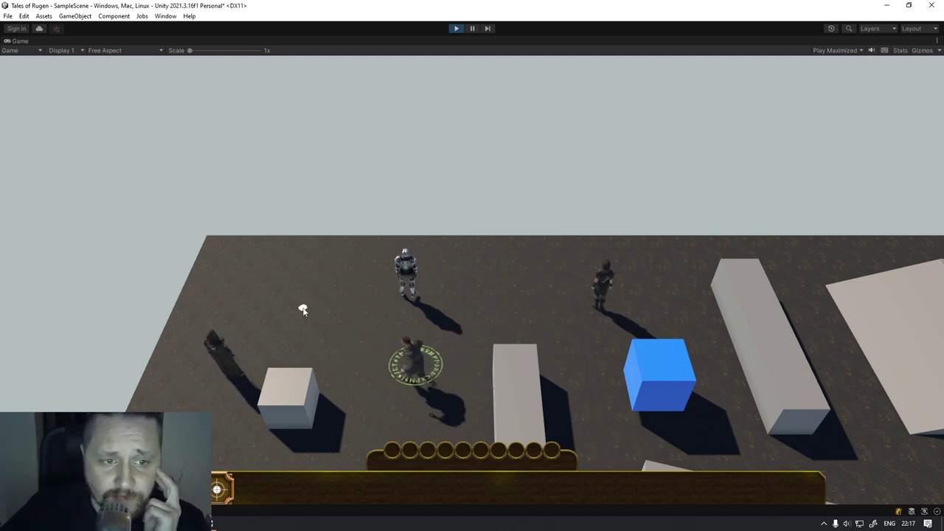
key(Tab)
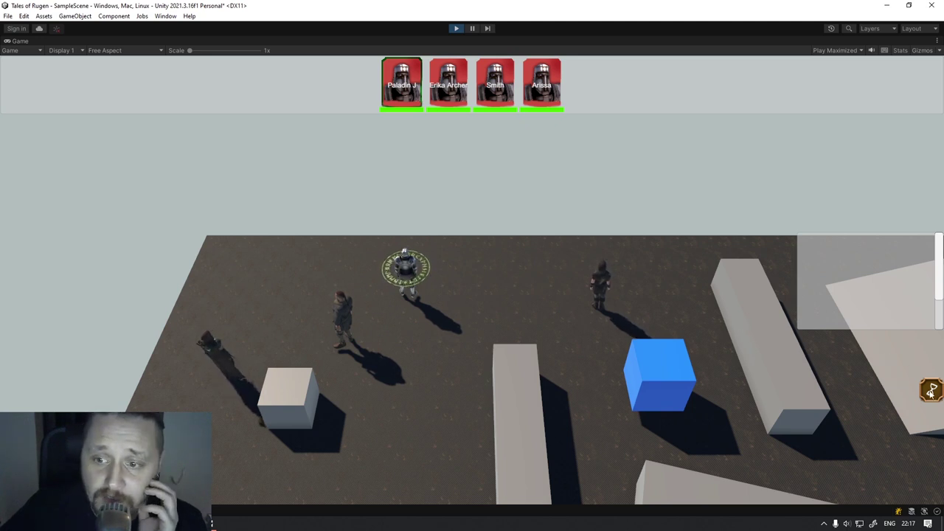
Select Erika Archer, walk her along the previewed path toward the centre, and end her turn.
click(604, 281)
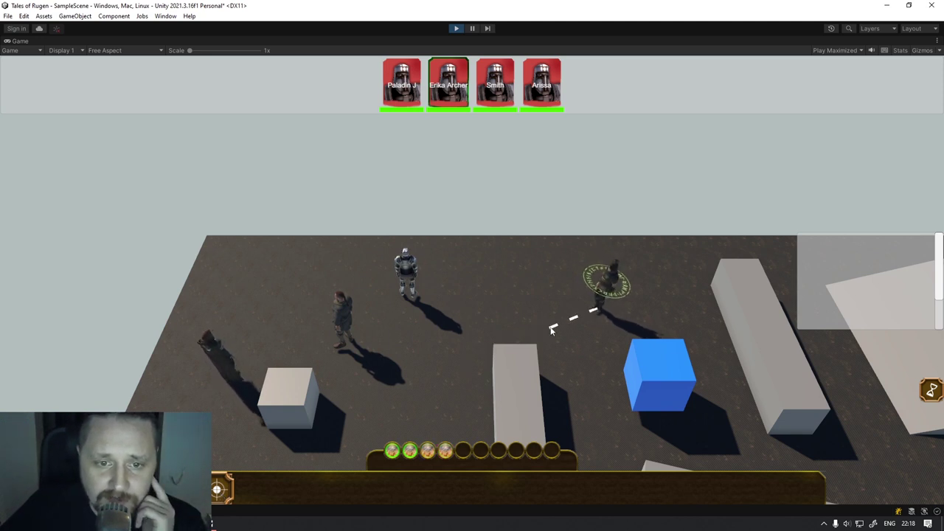
click(469, 362)
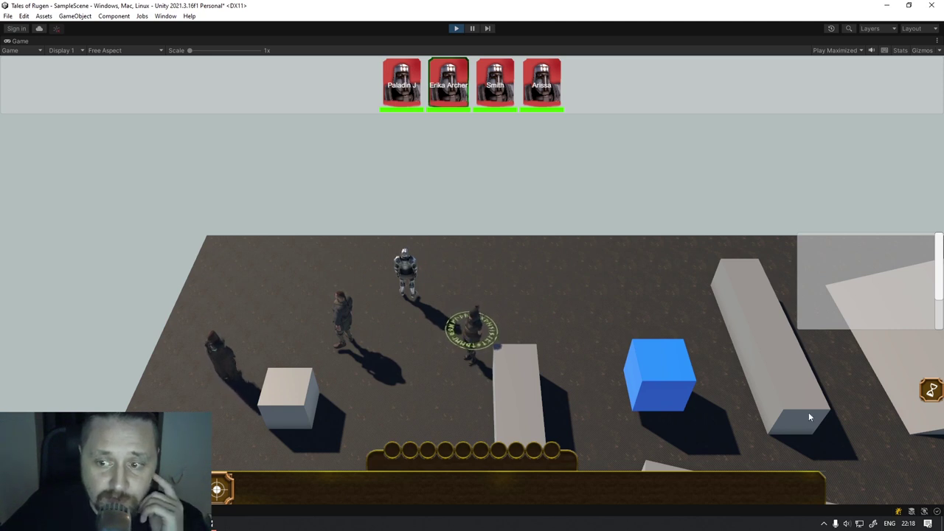
click(932, 391)
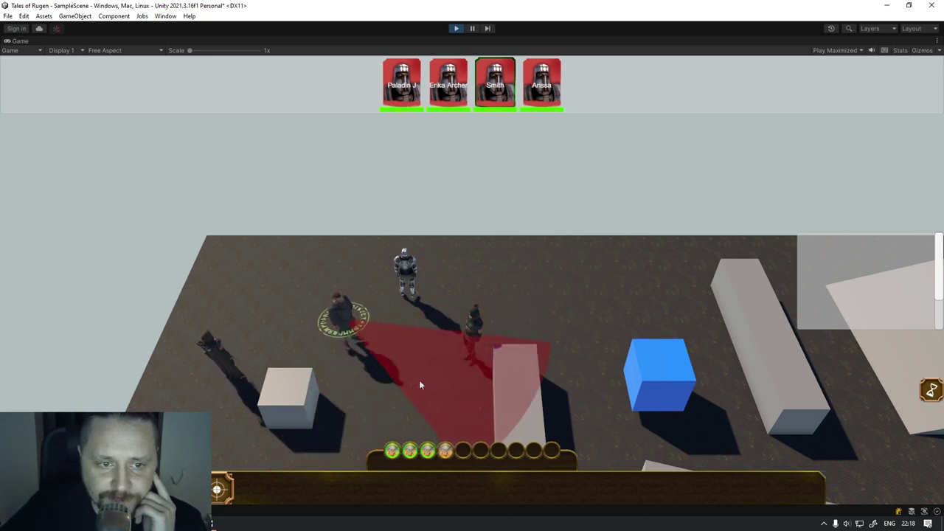
Fire Smith's cone attack on Paladin J and end the following turns.
click(402, 275)
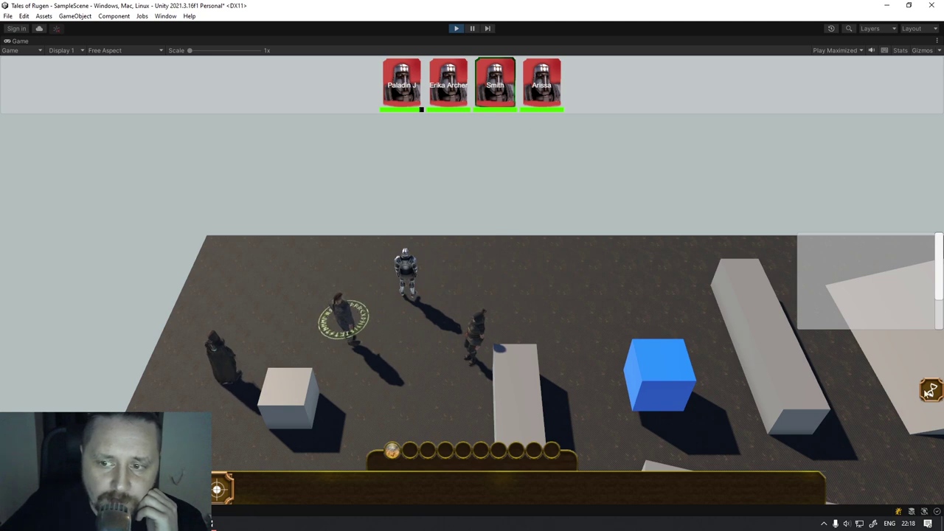
click(931, 391)
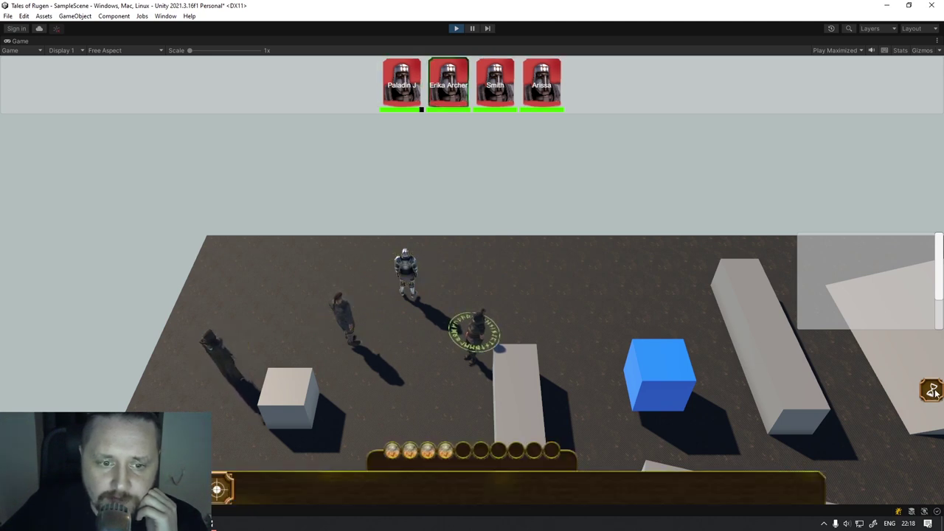
click(931, 391)
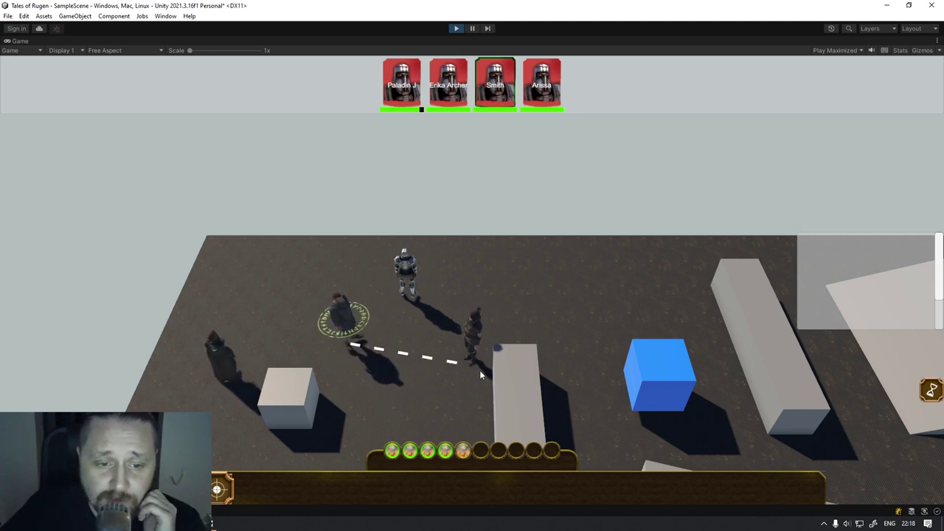
click(932, 391)
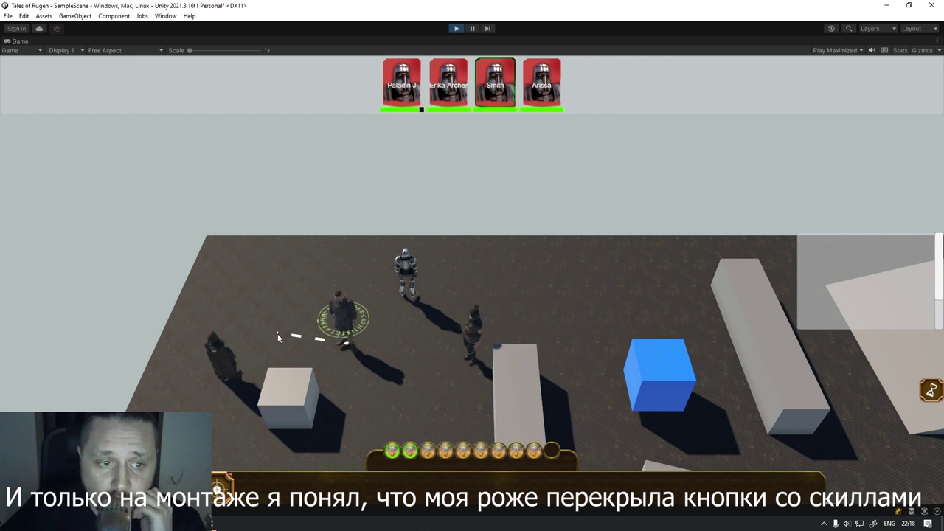
Aim the attack skill at Paladin J again, fire it, and end the turn.
click(230, 478)
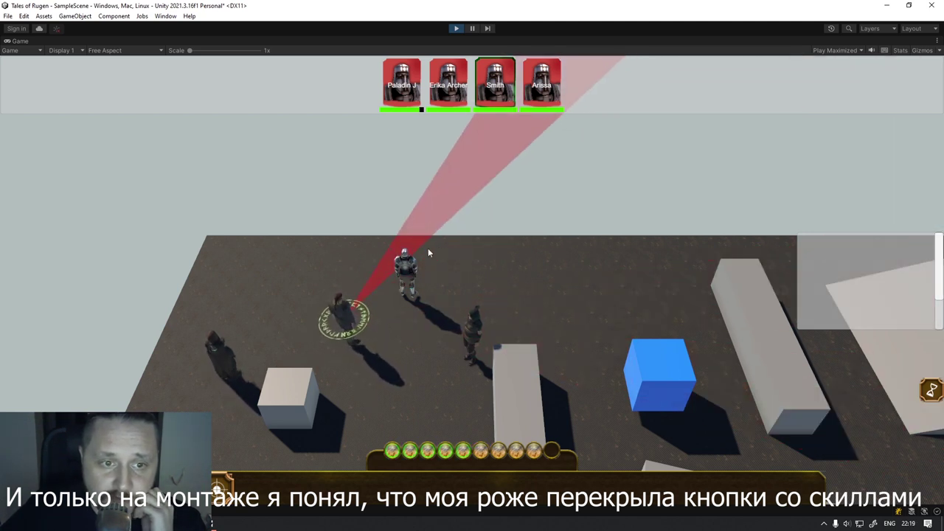
click(414, 267)
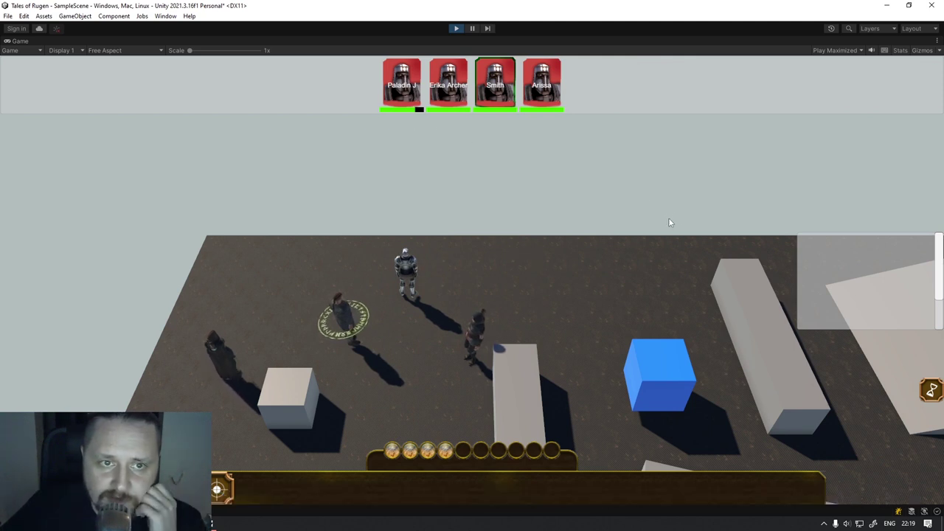
click(933, 391)
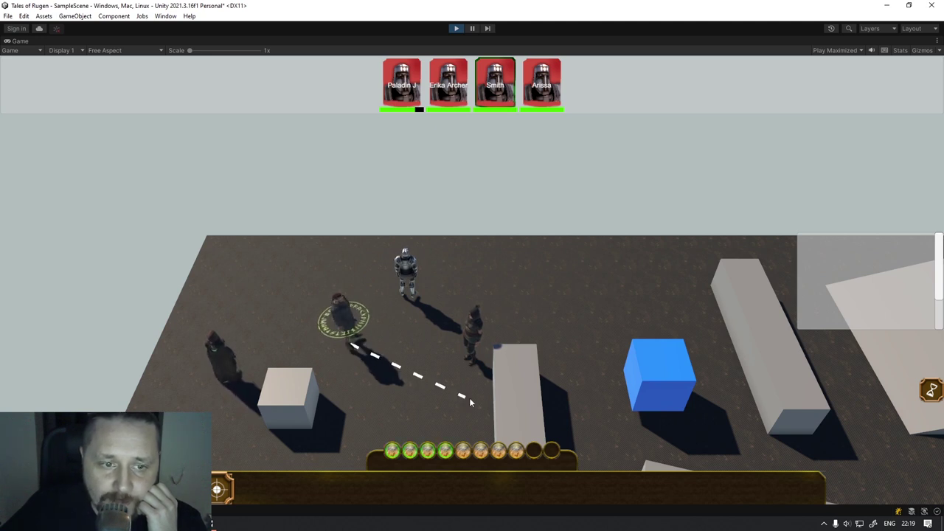
Walk Smith across the field beside the blue cube, then stop the game.
click(424, 371)
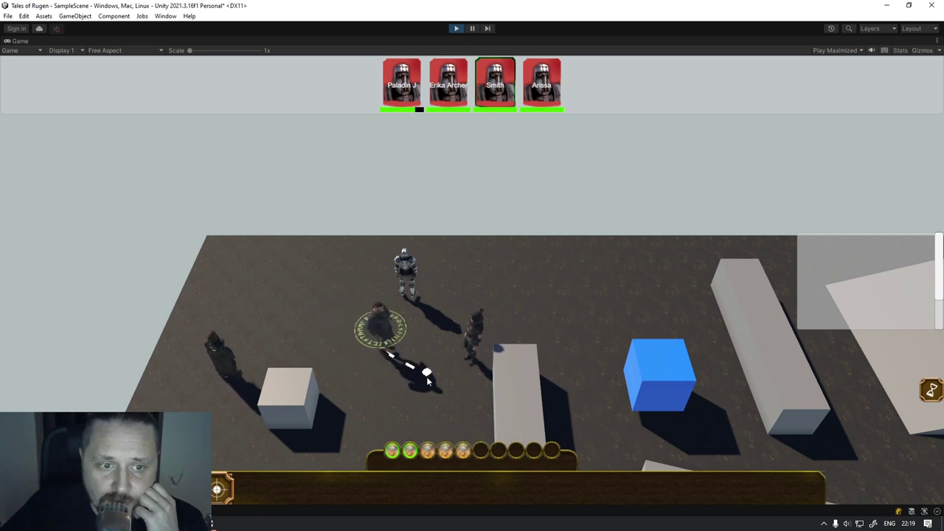
click(602, 400)
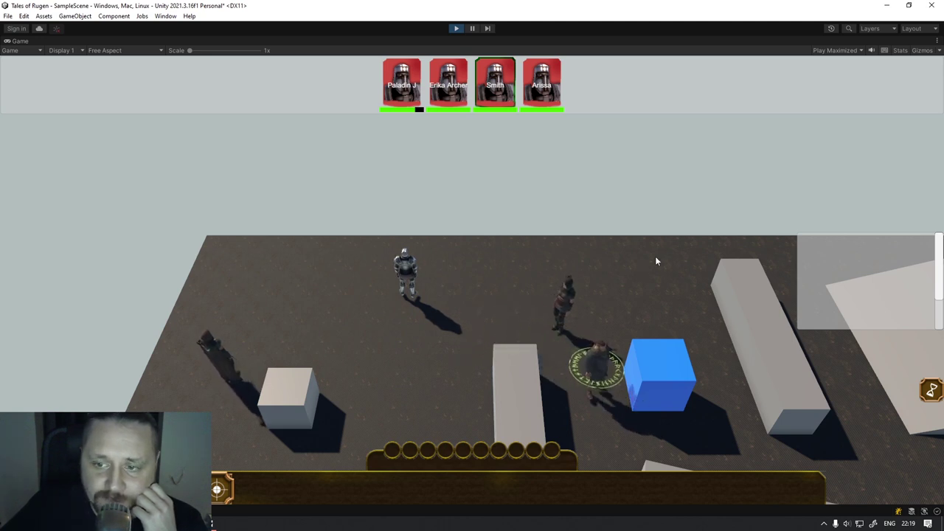
click(456, 29)
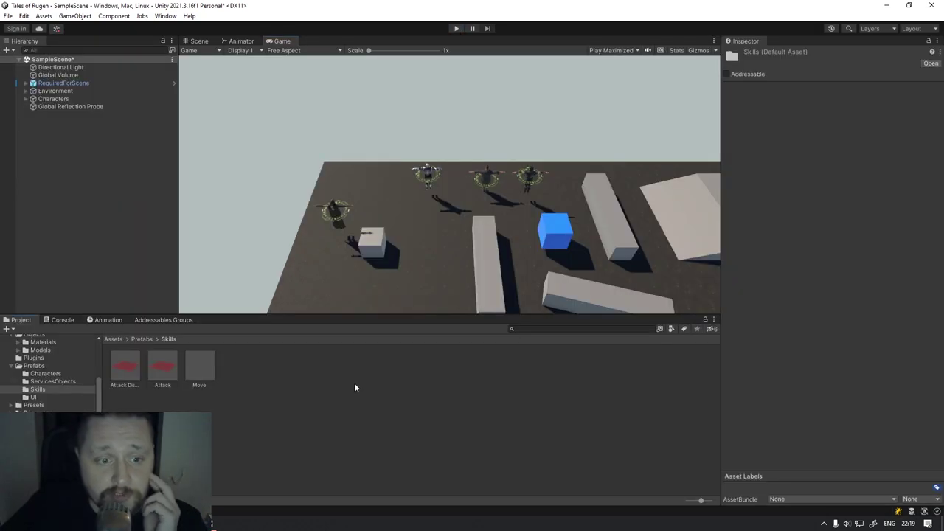
Bring up the context actions for the project assets in the Project window.
right_click(356, 384)
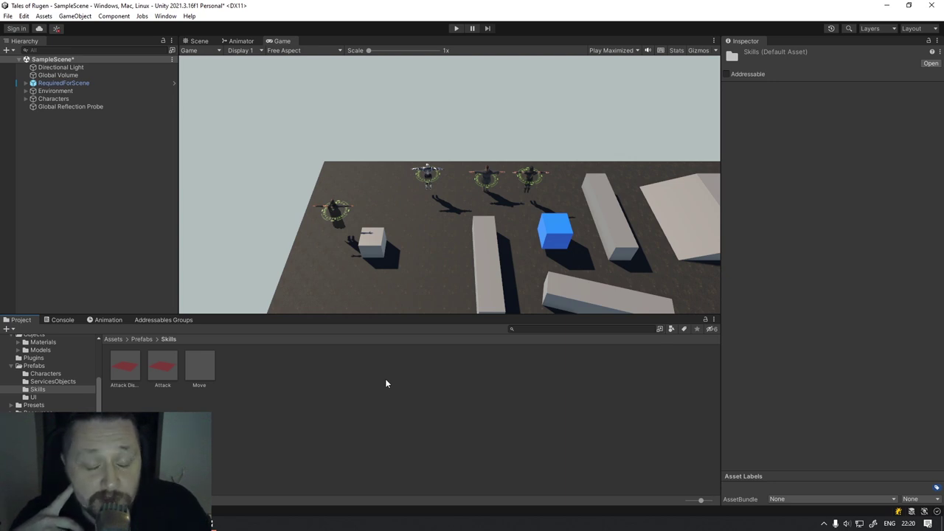
Inspect the Attack Distance prefab, keeping skill type Attack and school Archer.
key(alt+Tab)
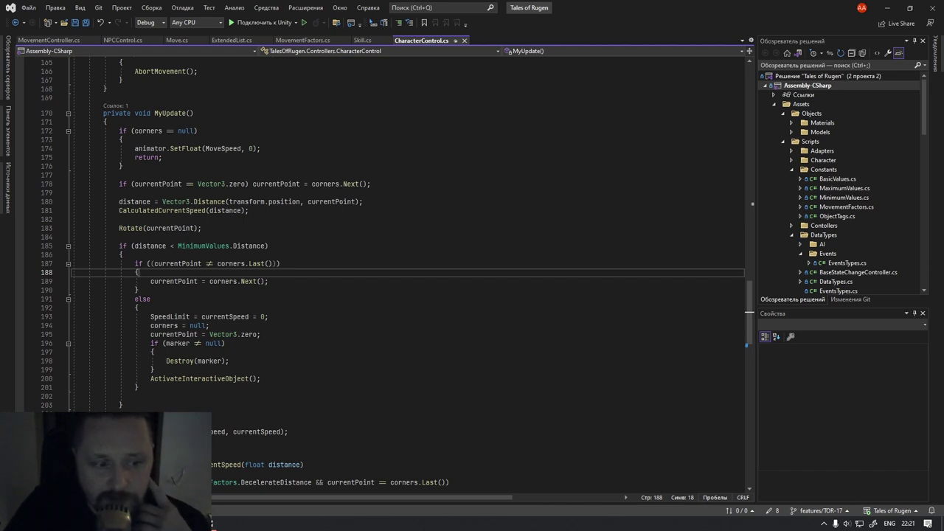
key(alt+Tab)
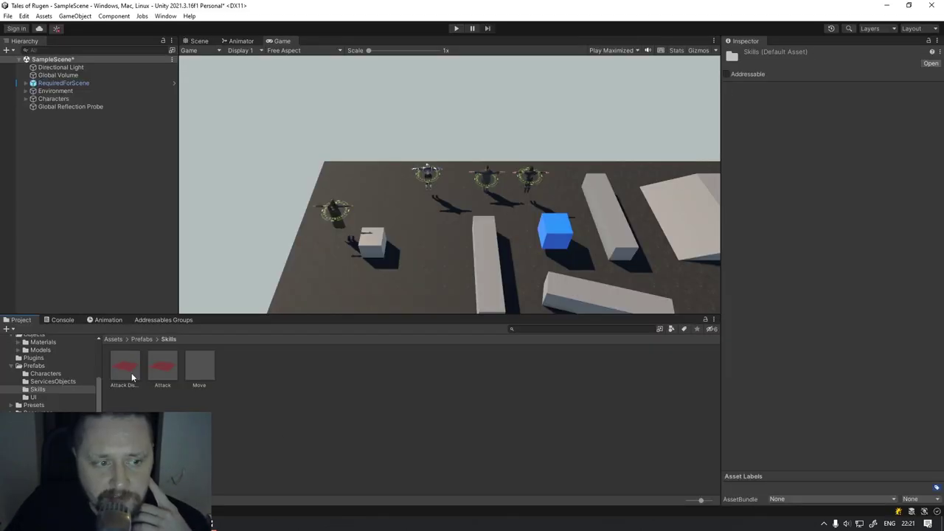
click(130, 372)
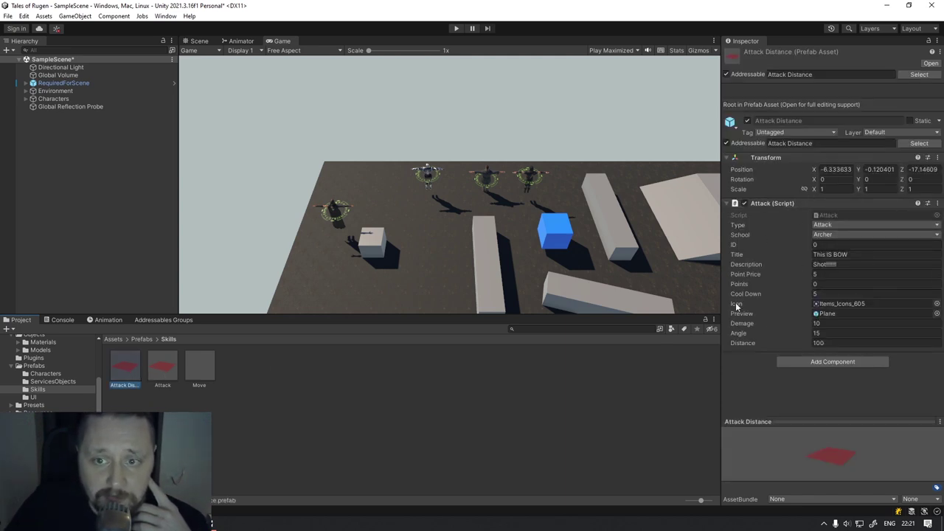
click(848, 224)
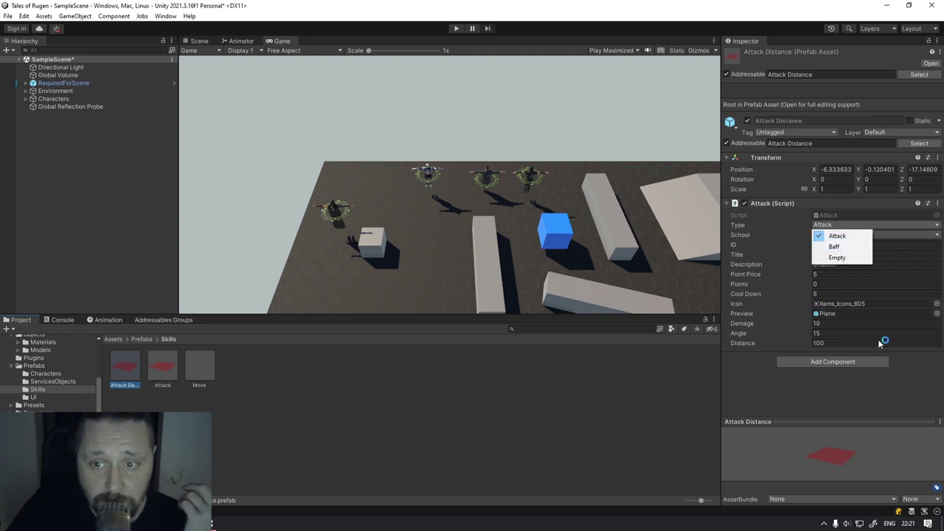
click(848, 236)
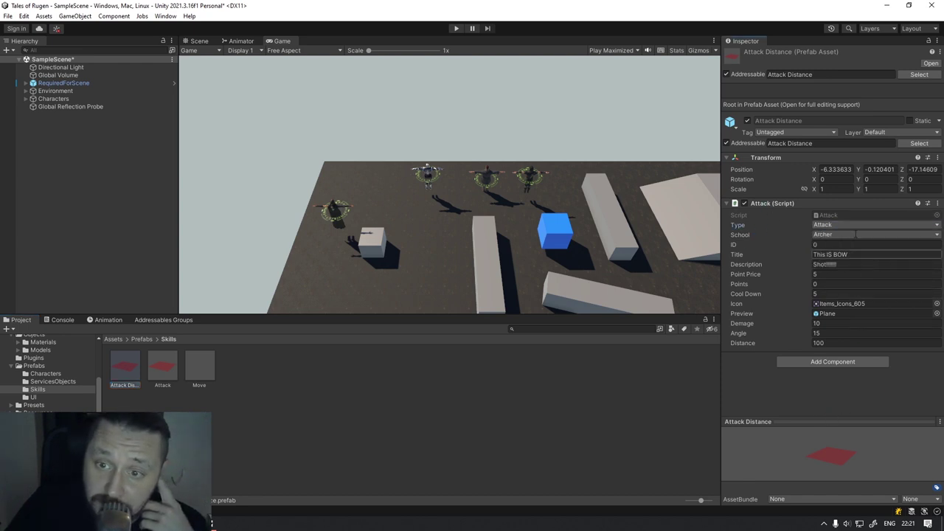
click(856, 235)
click(788, 406)
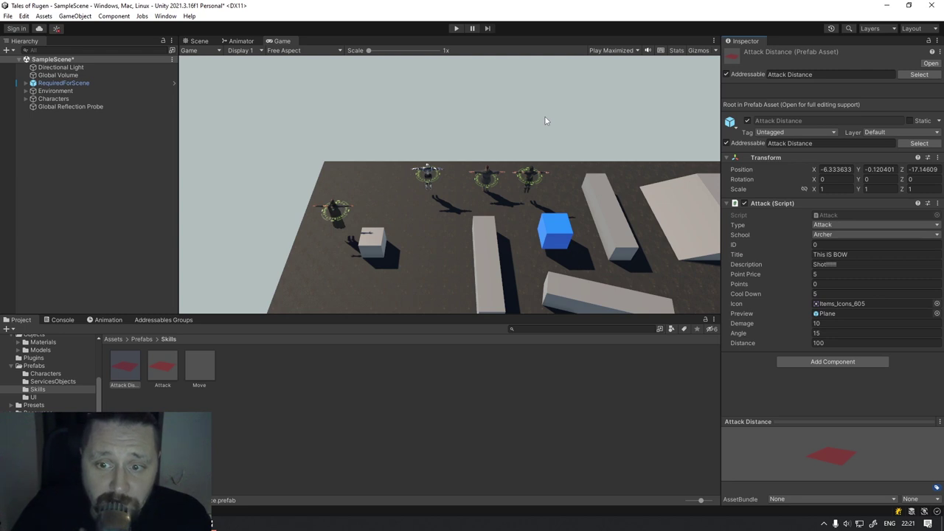
Compare the Move and Attack prefabs, then open the Attack script in Visual Studio.
click(199, 366)
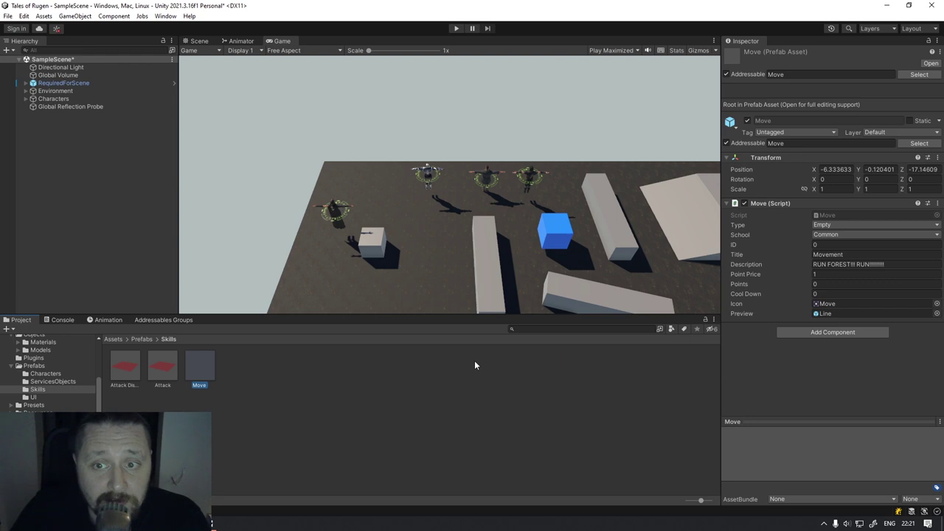
click(163, 372)
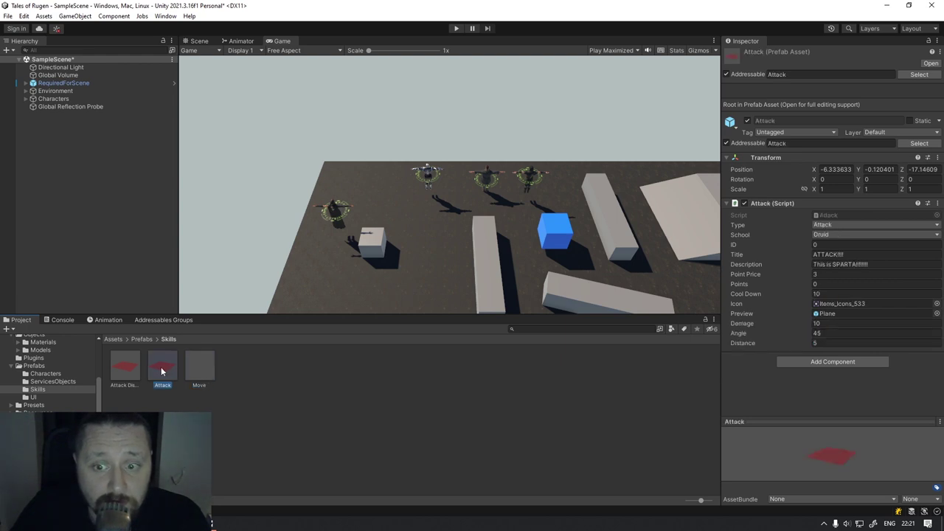
click(125, 369)
click(199, 366)
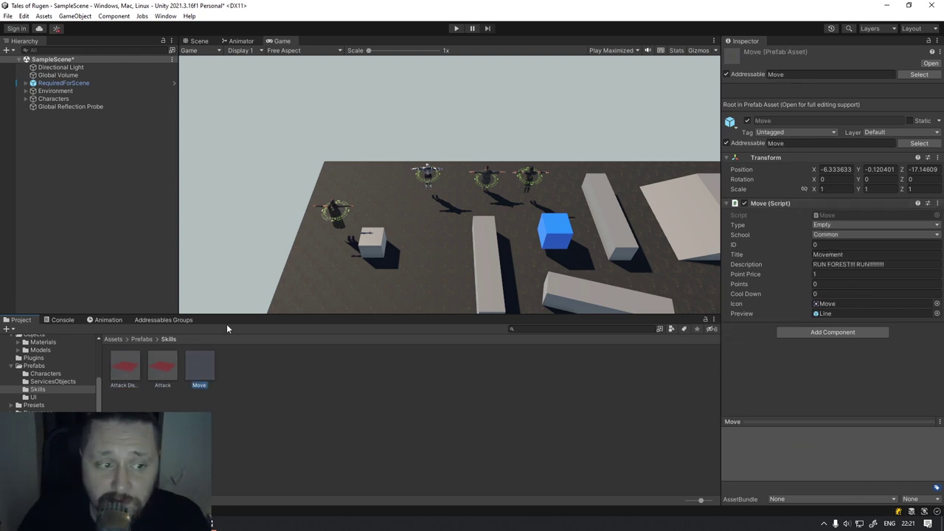
click(166, 373)
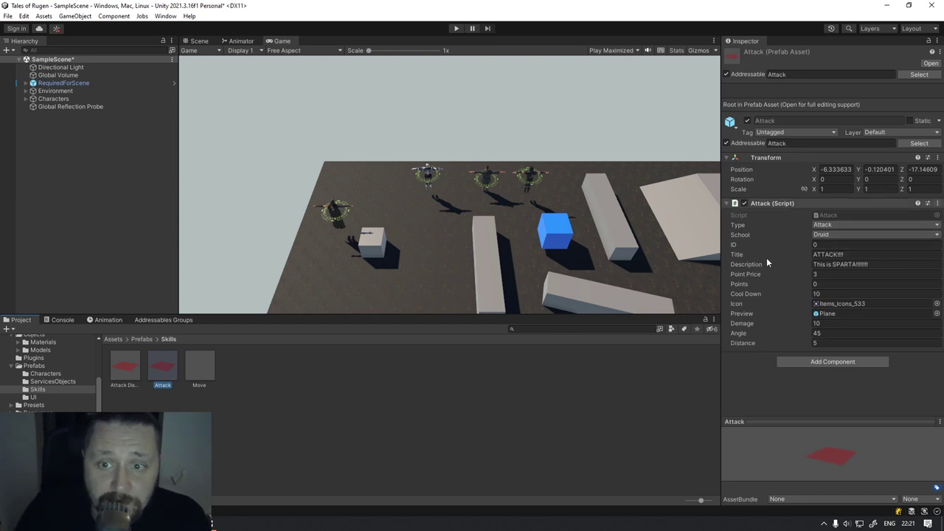
double_click(782, 234)
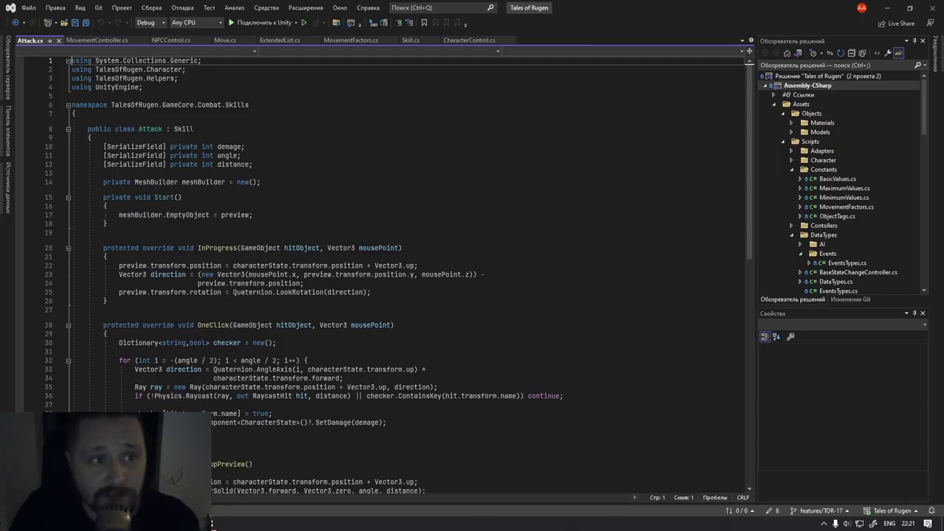
Jump from Attack.cs to Skill with F12 and review its events, SkillsType field and SetCharacterControl.
double_click(189, 129)
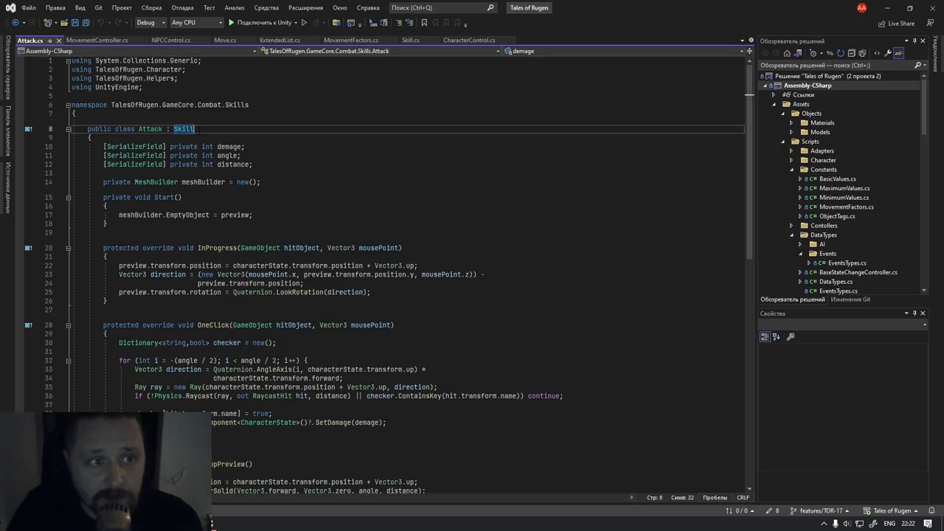
key(F12)
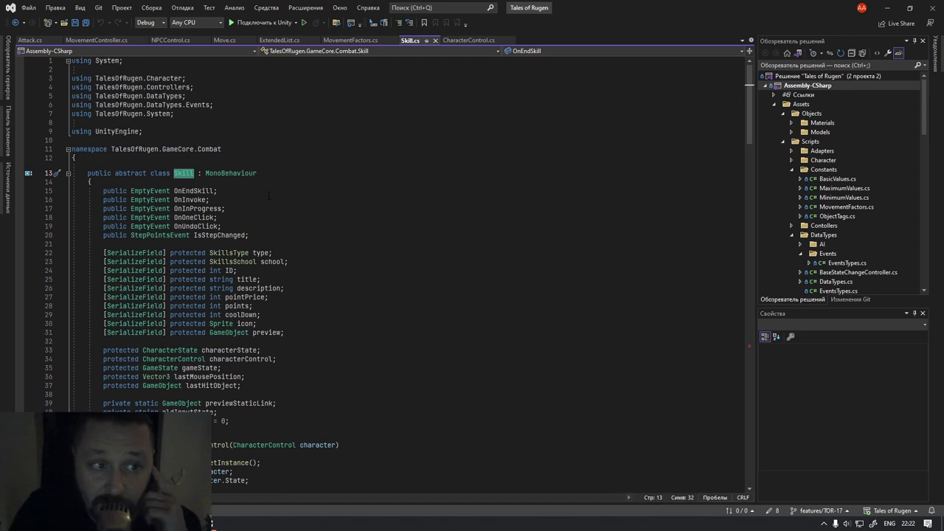
click(158, 191)
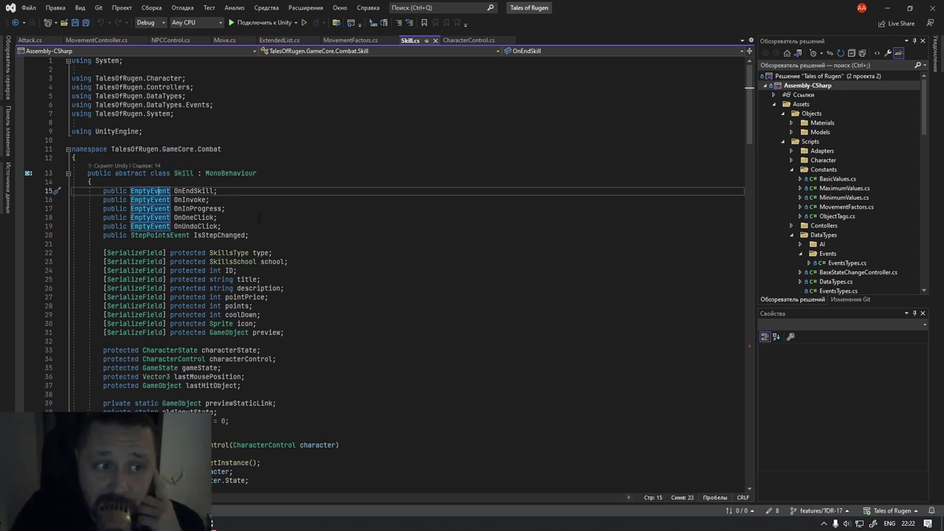
scroll(258, 217, down, 1)
click(219, 226)
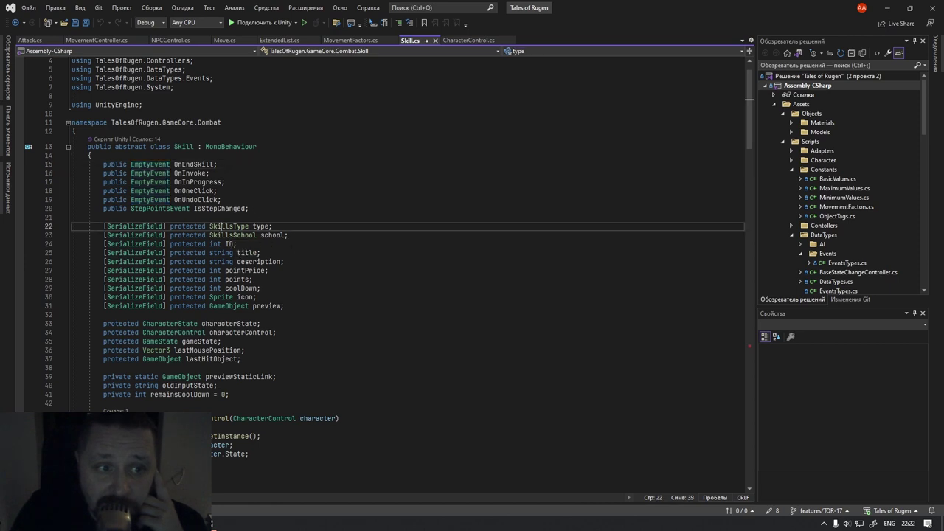
scroll(292, 259, down, 1)
scroll(292, 259, down, 1)
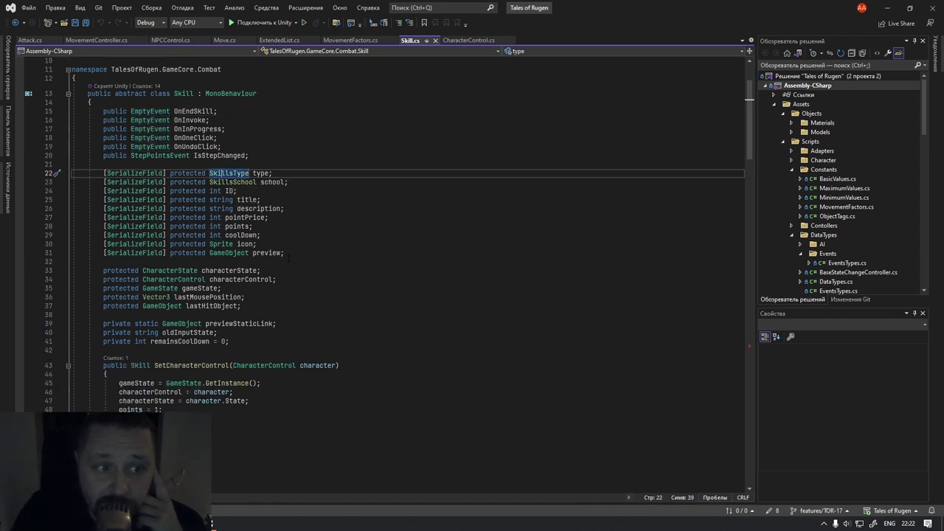
scroll(286, 258, down, 4)
click(216, 259)
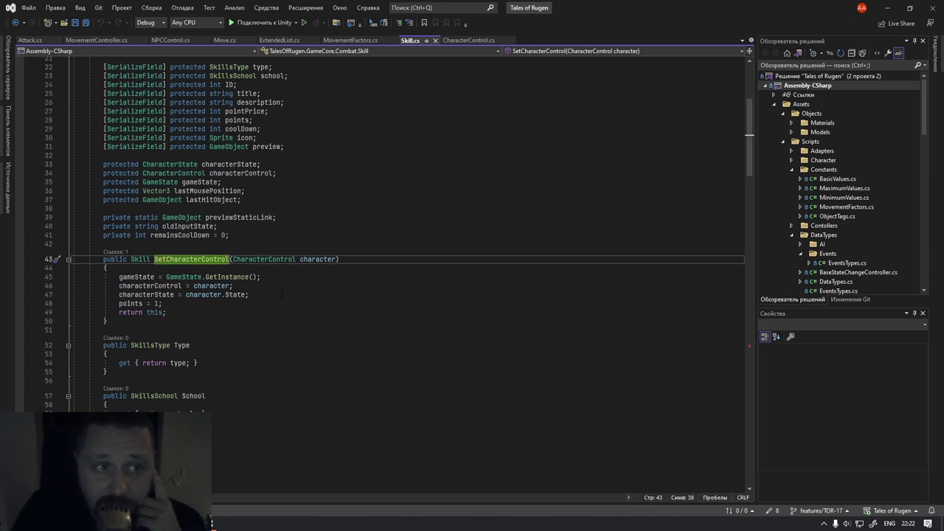
scroll(282, 294, up, 2)
scroll(282, 294, up, 2)
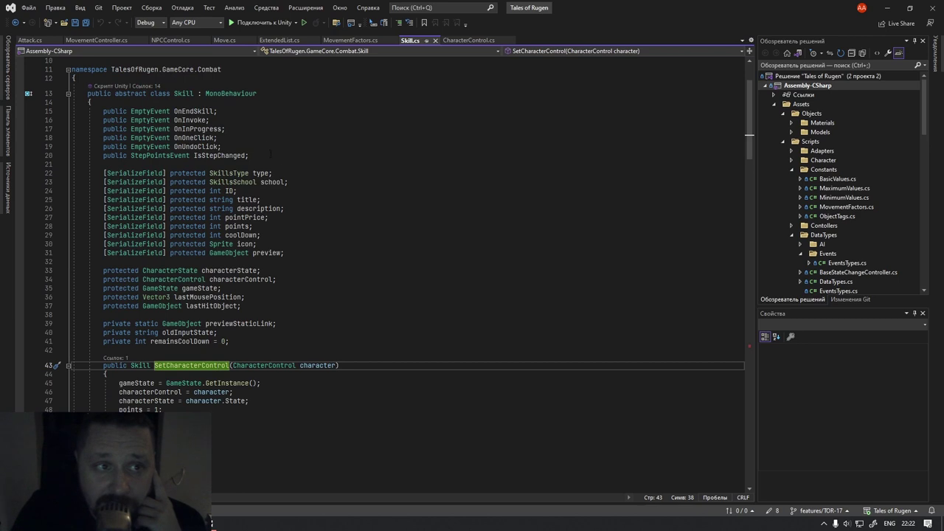
click(231, 93)
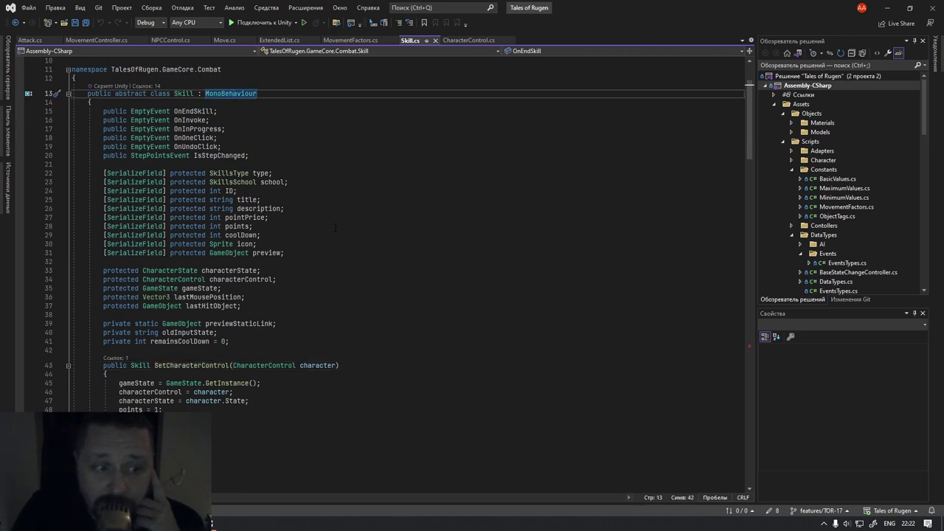
scroll(335, 227, down, 6)
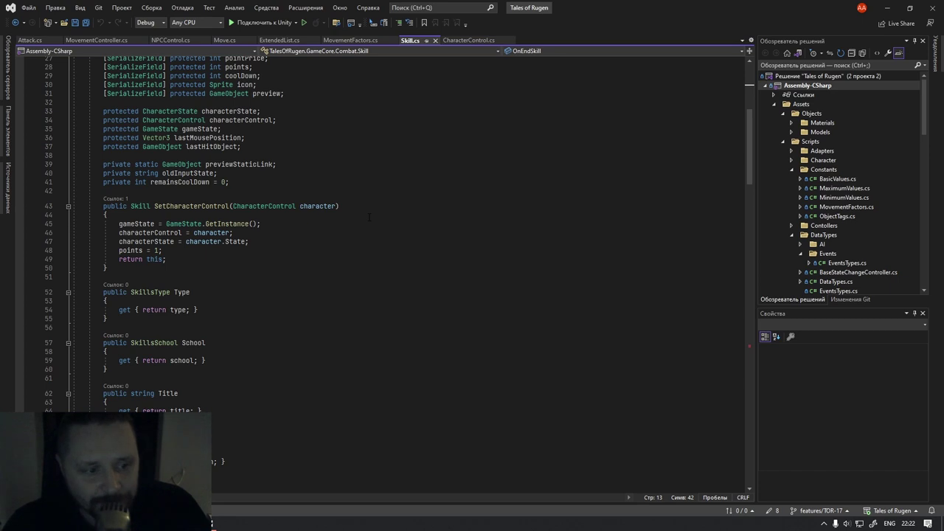
Highlight Skill's serialized fields pointPrice, coolDown, points and icon.
scroll(360, 253, up, 6)
click(249, 217)
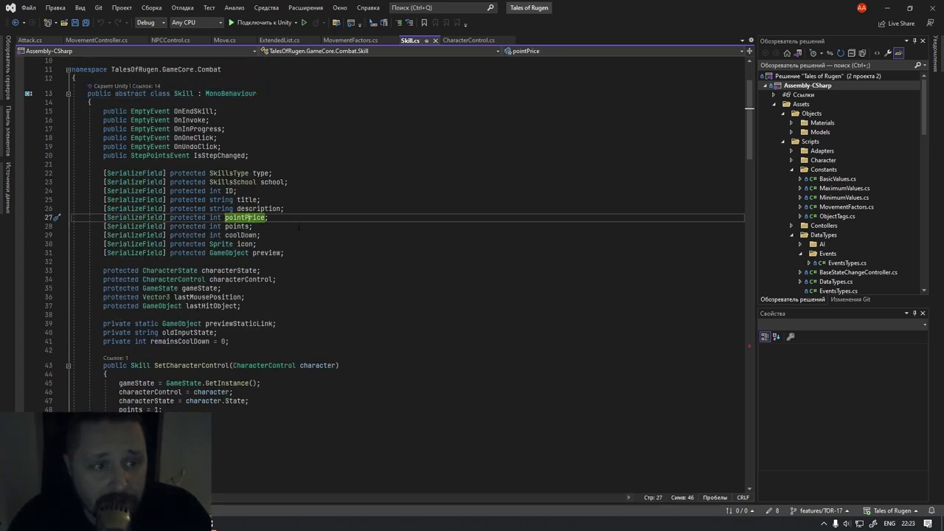
click(243, 226)
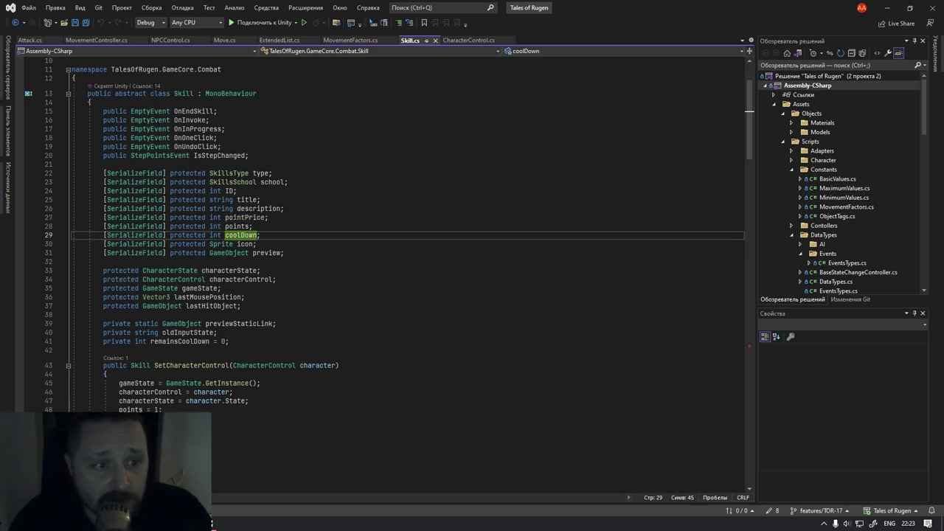
click(237, 218)
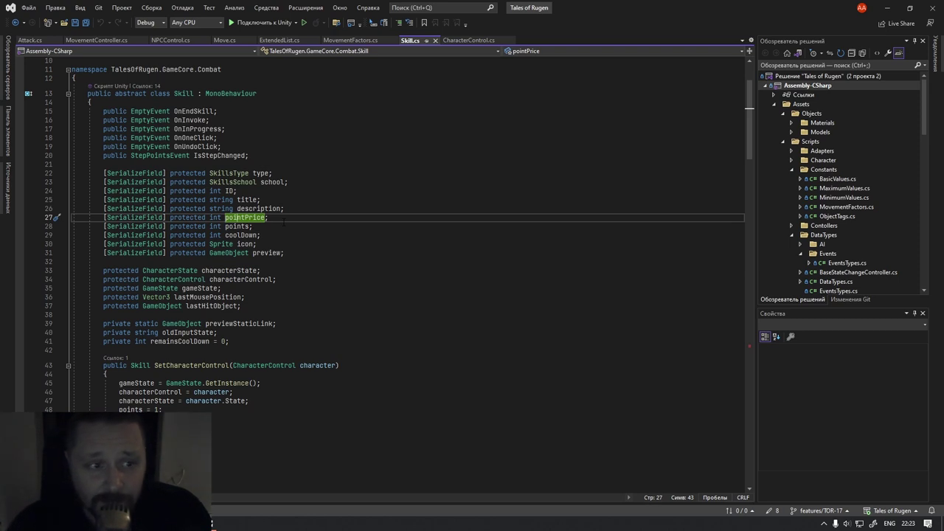
click(241, 226)
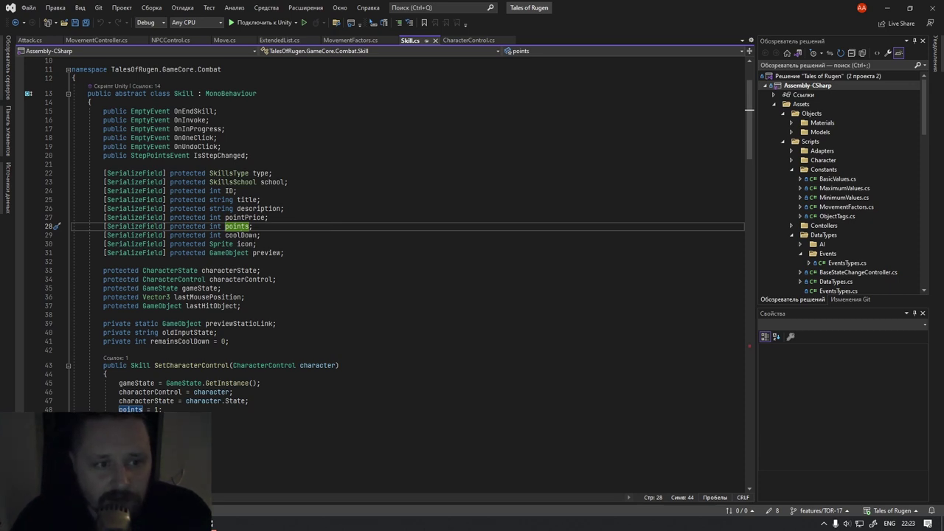
key(Down)
key(Down)
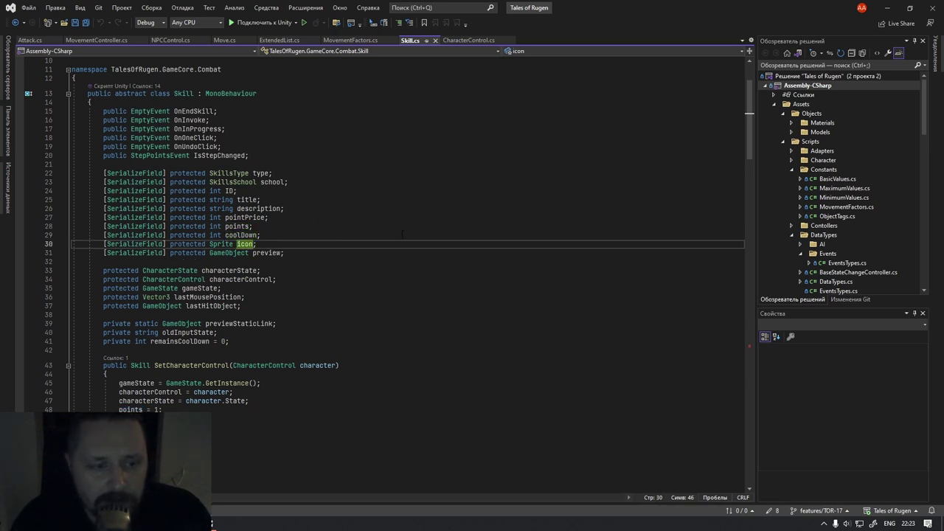
click(297, 243)
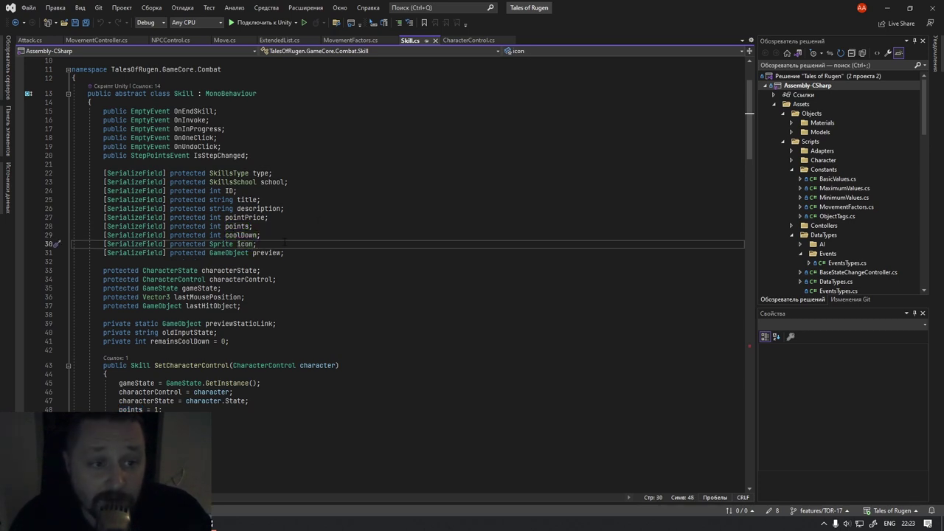
Point out the characterControl assignment and points = 1 line in SetCharacterControl.
scroll(298, 236, down, 7)
click(300, 225)
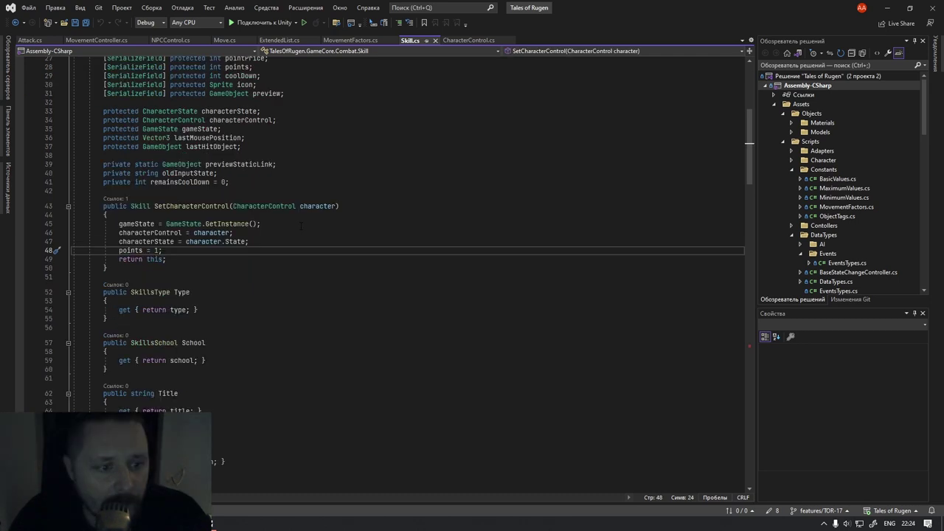
click(275, 206)
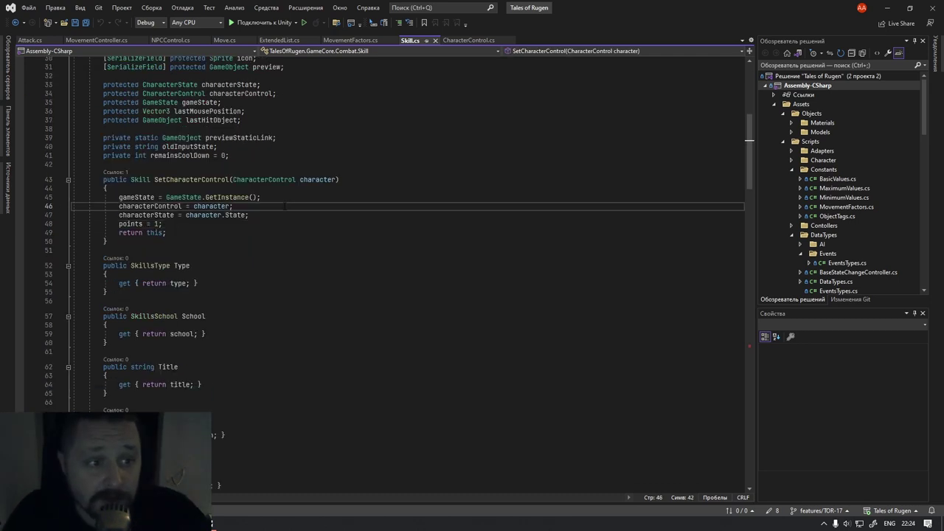
Highlight Invoke's early return and its input-controller subscription lines.
scroll(275, 206, down, 3)
scroll(287, 210, down, 3)
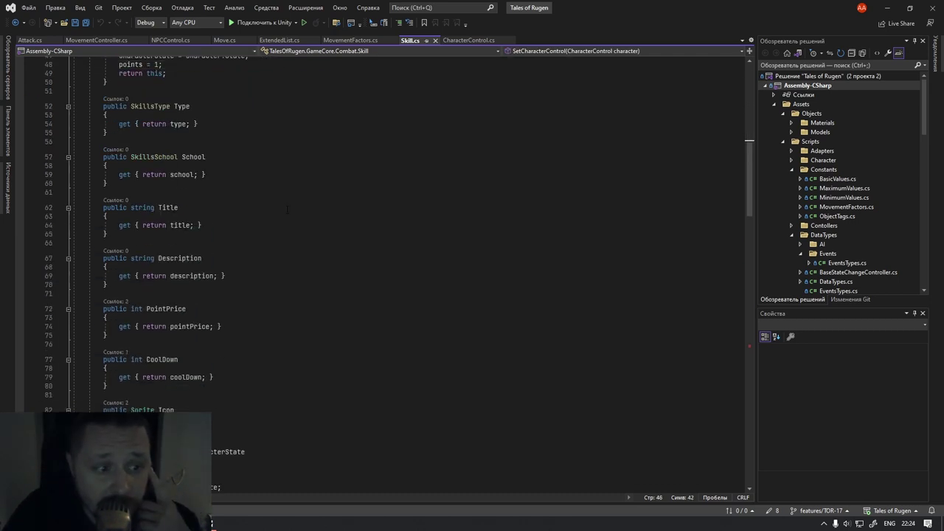
scroll(287, 209, down, 6)
scroll(292, 212, down, 3)
scroll(295, 213, down, 2)
scroll(299, 215, down, 2)
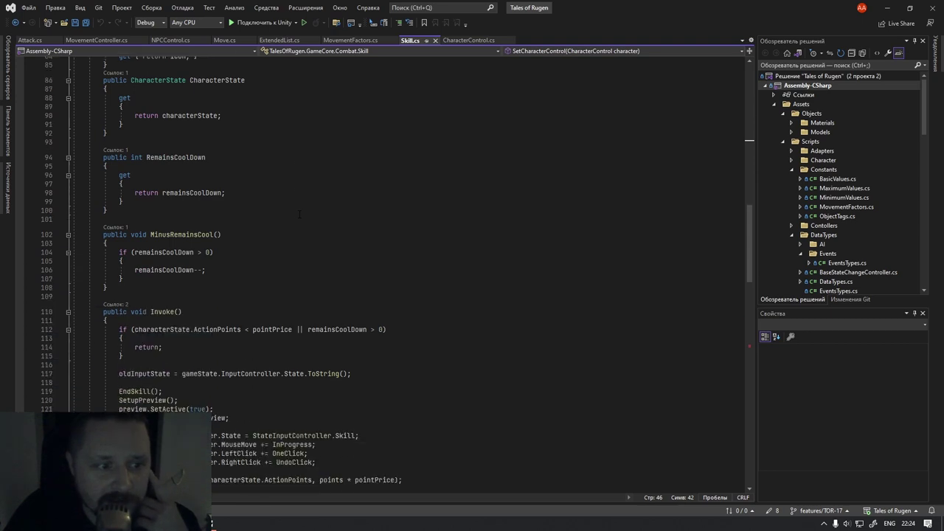
scroll(299, 215, down, 5)
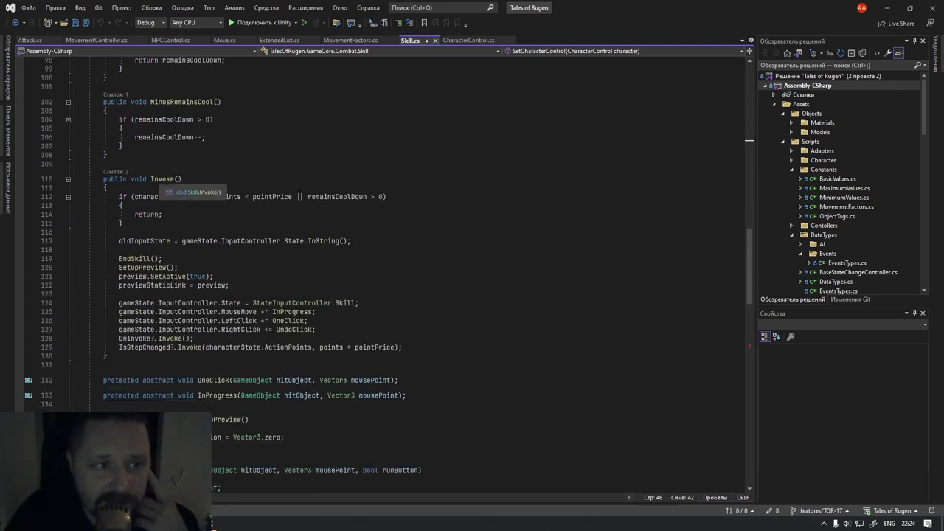
click(227, 178)
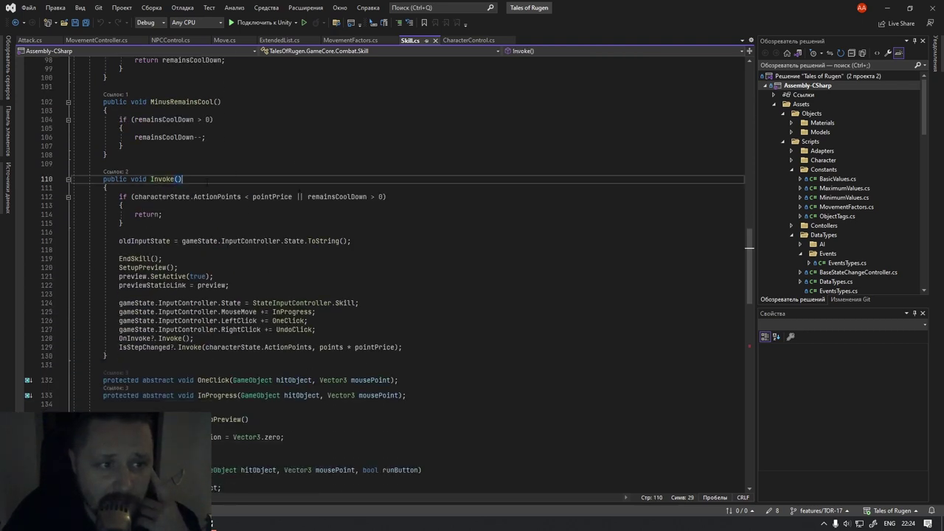
click(320, 213)
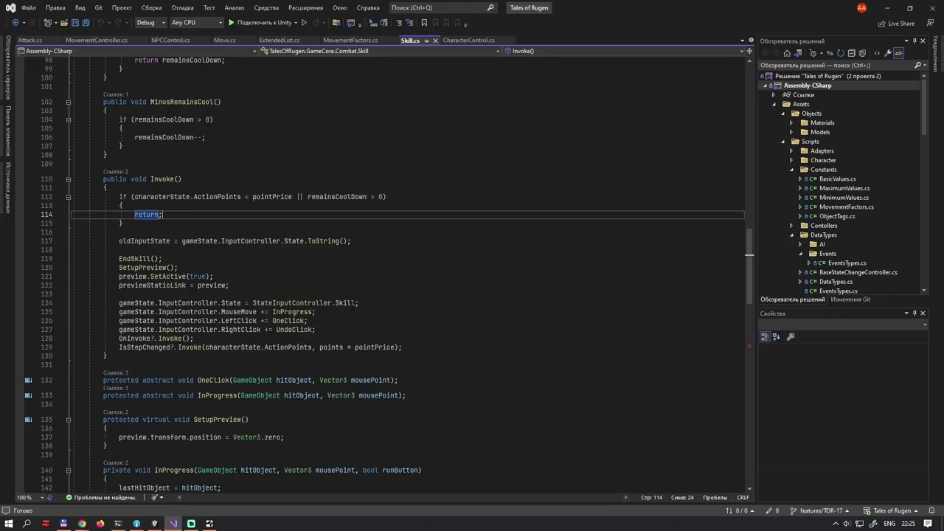
click(203, 178)
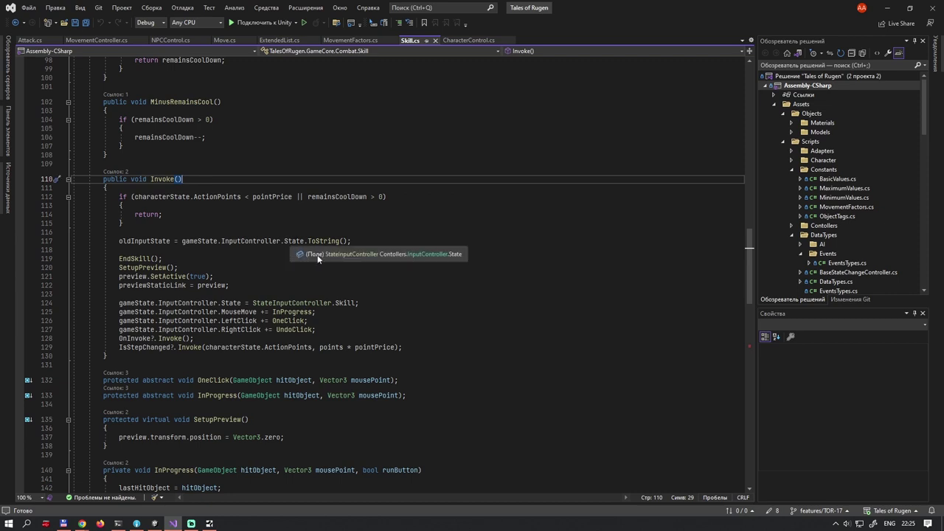
drag(74, 302, 119, 343)
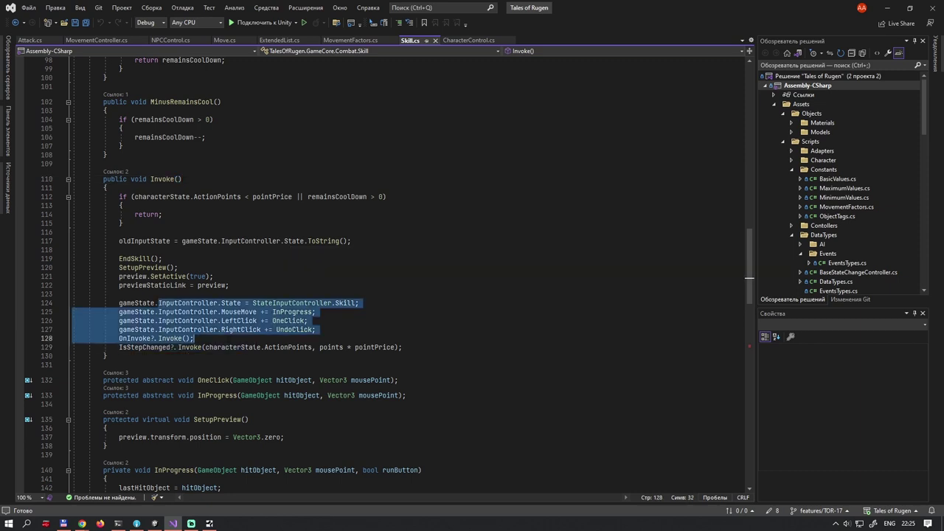
click(339, 323)
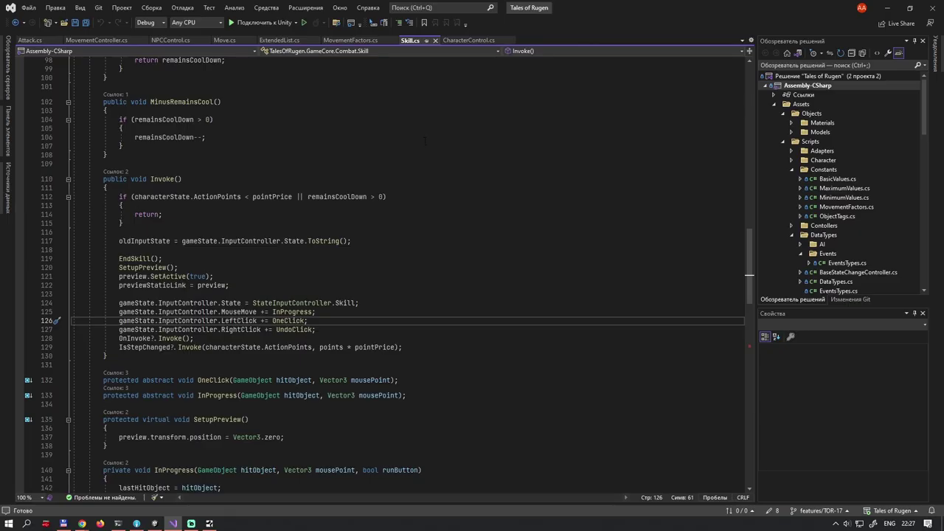
Delete the blank lines above the foreach in CharacterControl.cs's LoadSkills method.
click(462, 40)
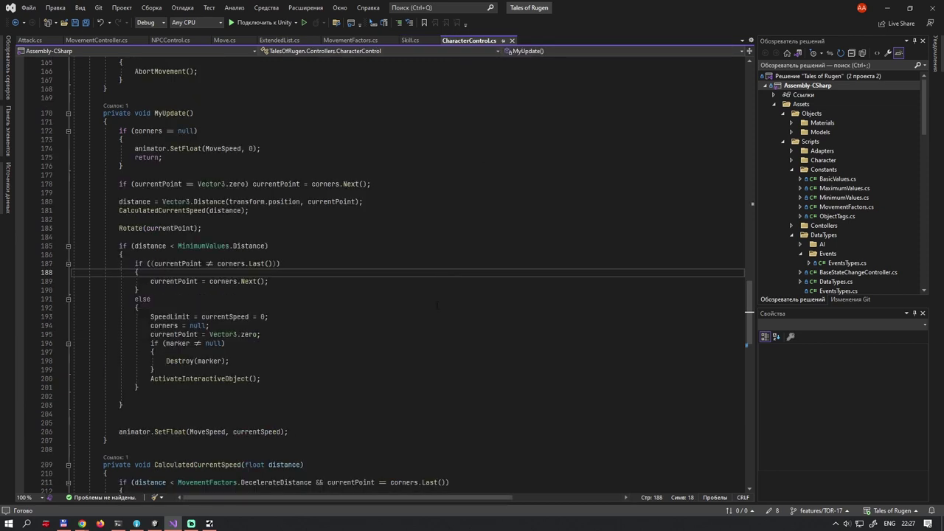
scroll(447, 319, down, 4)
scroll(447, 319, down, 6)
scroll(447, 319, down, 6)
scroll(446, 318, down, 7)
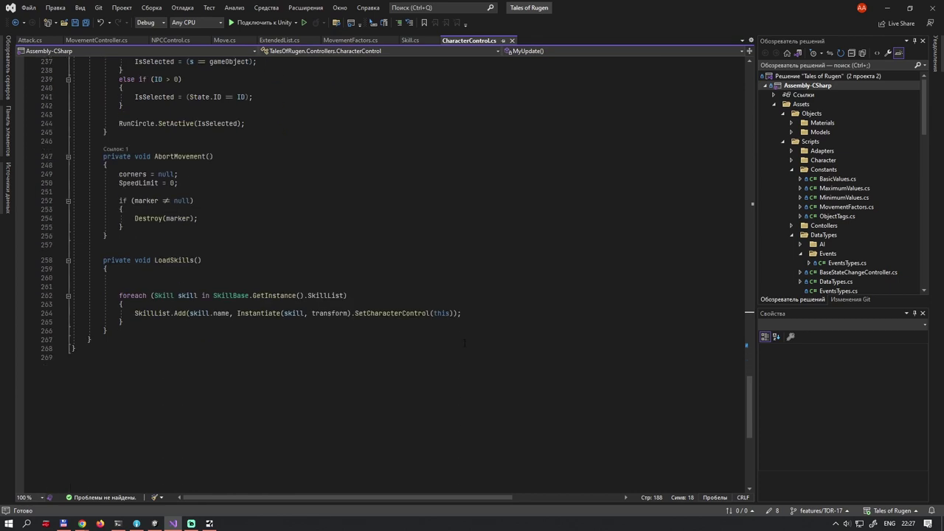
click(315, 258)
drag(314, 258, 74, 260)
click(166, 286)
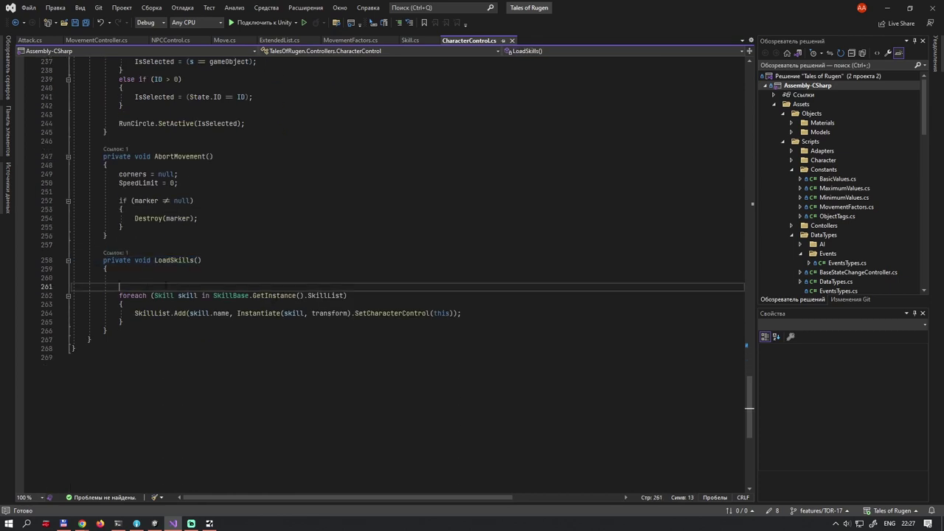
key(shift+Up)
key(shift+Up)
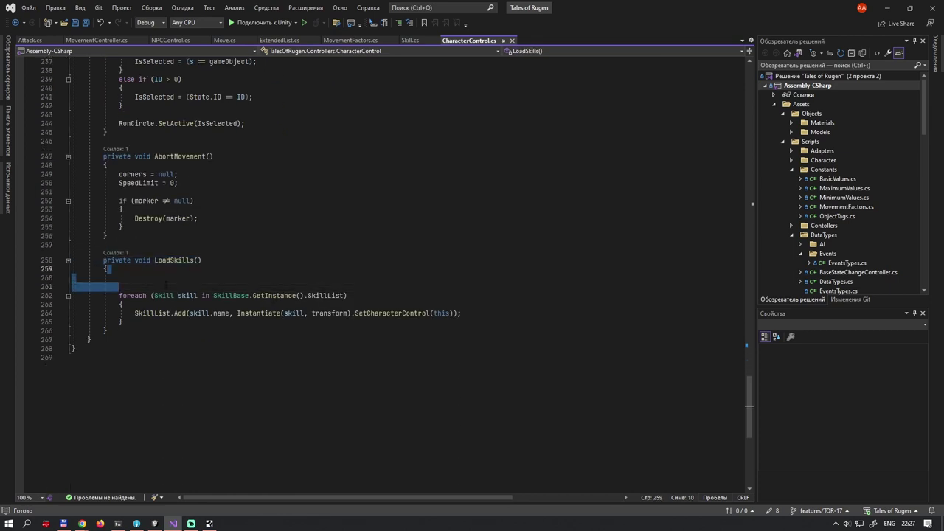
key(BackSpace)
Follow SkillList to its definition in SkillBase.cs and inspect the LoadAssetsAsync call.
click(189, 259)
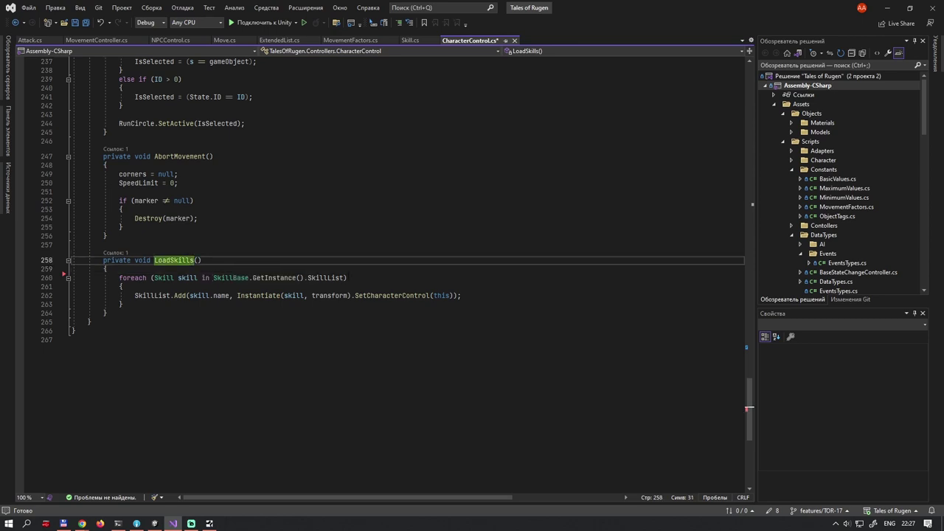
click(152, 296)
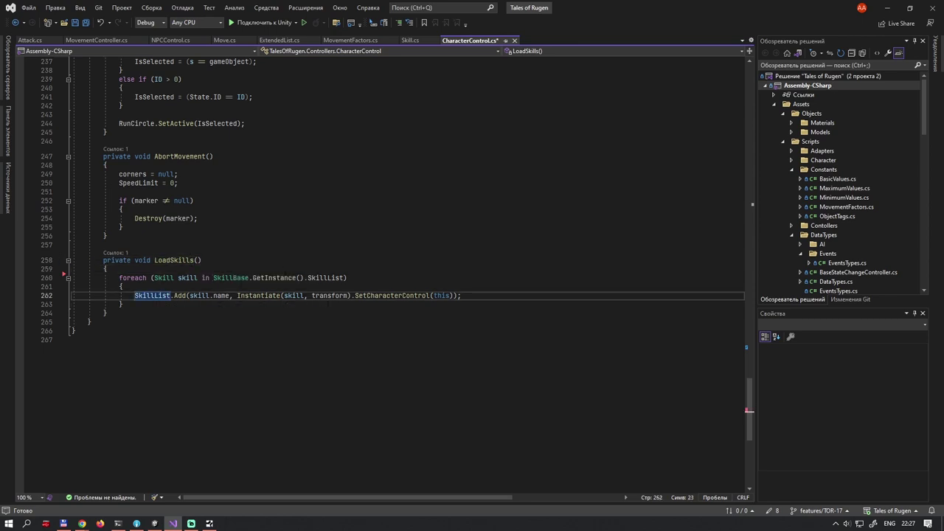
click(231, 278)
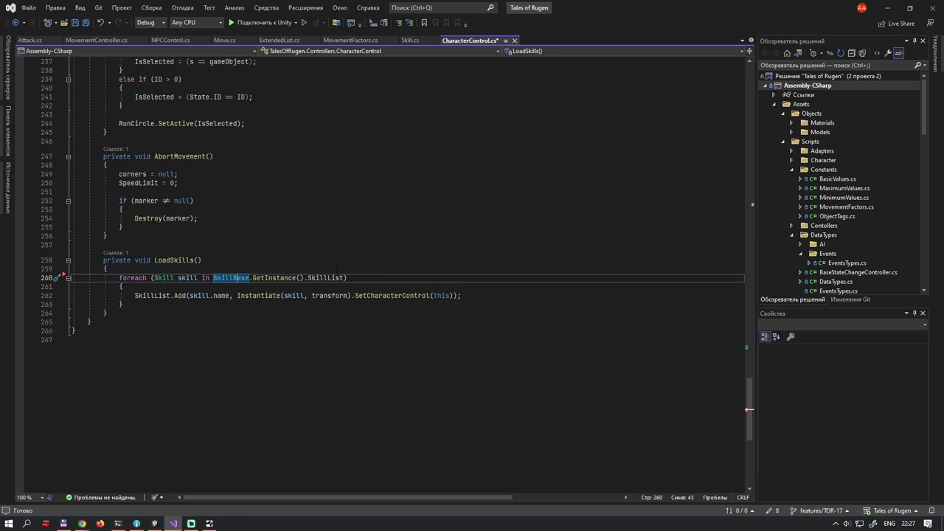
ctrl+click(331, 278)
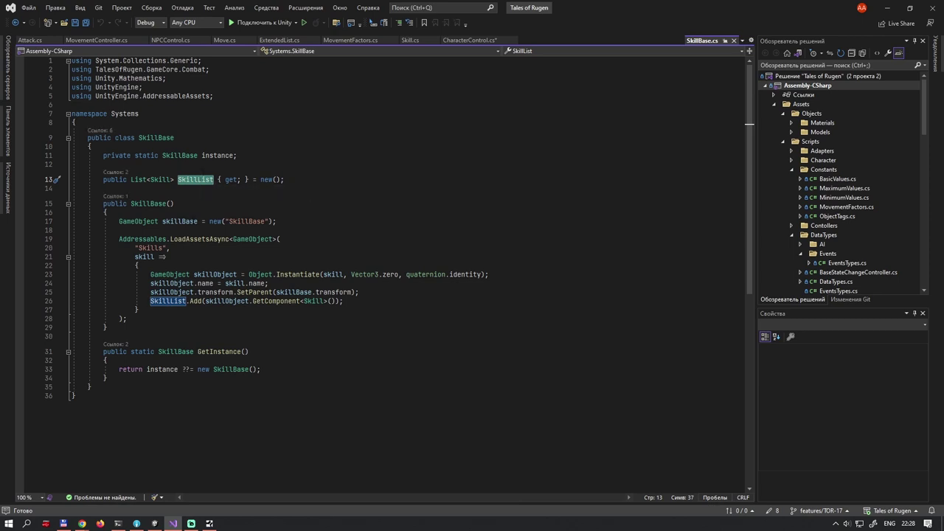
click(203, 239)
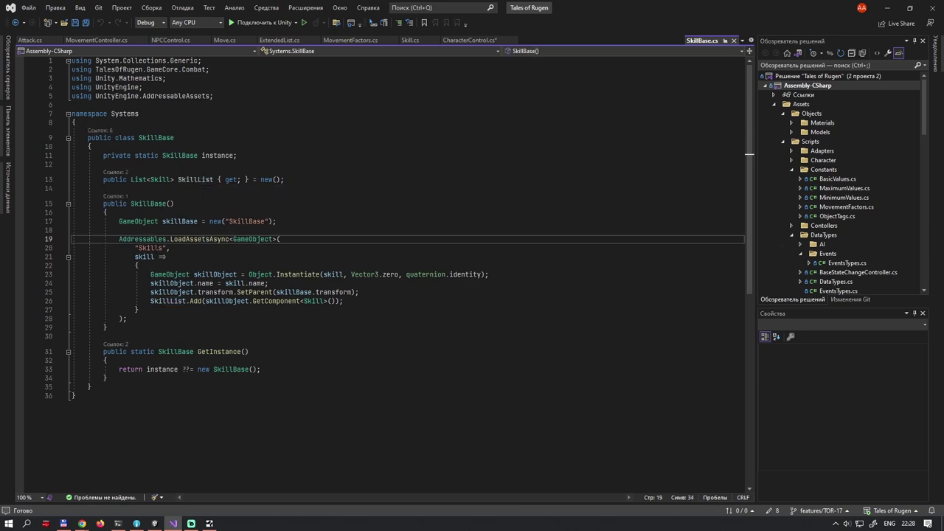
Check which prefabs carry the Skills label in Addressables Groups, then return to SkillBase.cs.
click(154, 524)
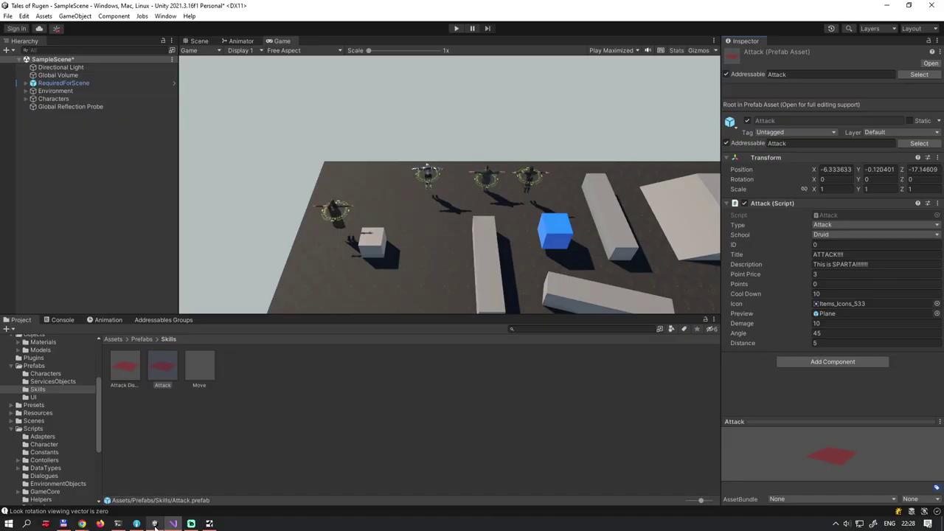
click(163, 322)
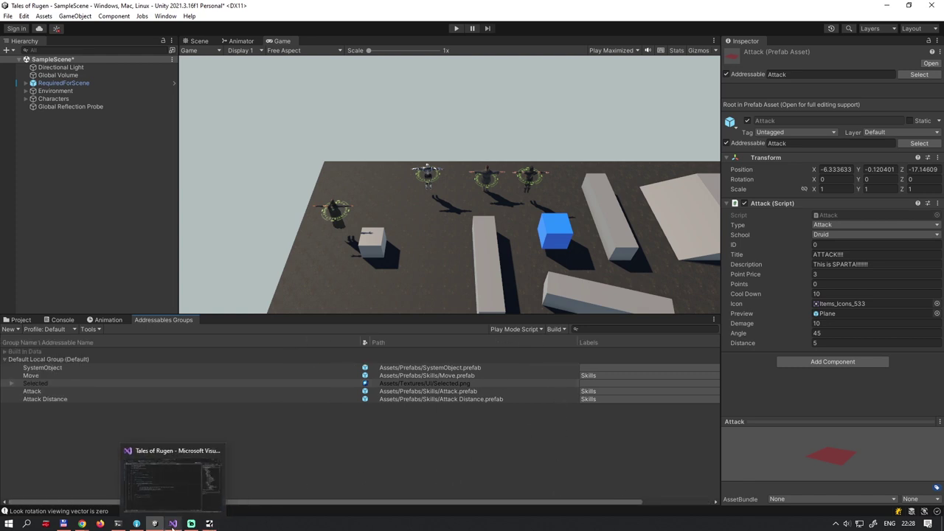
click(172, 524)
key(Down)
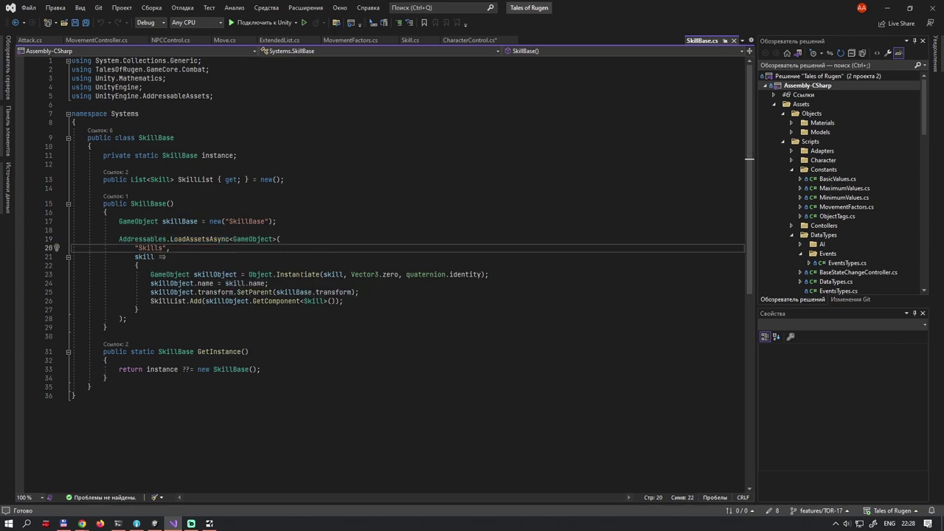
Review SkillBase's Instantiate, name assignment and SetParent lines, then return to CharacterControl.cs.
click(301, 275)
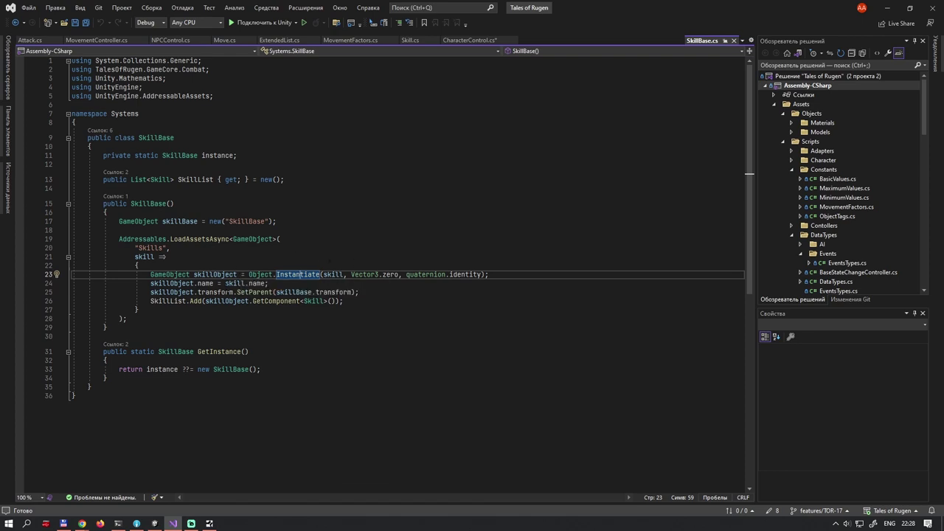
click(381, 286)
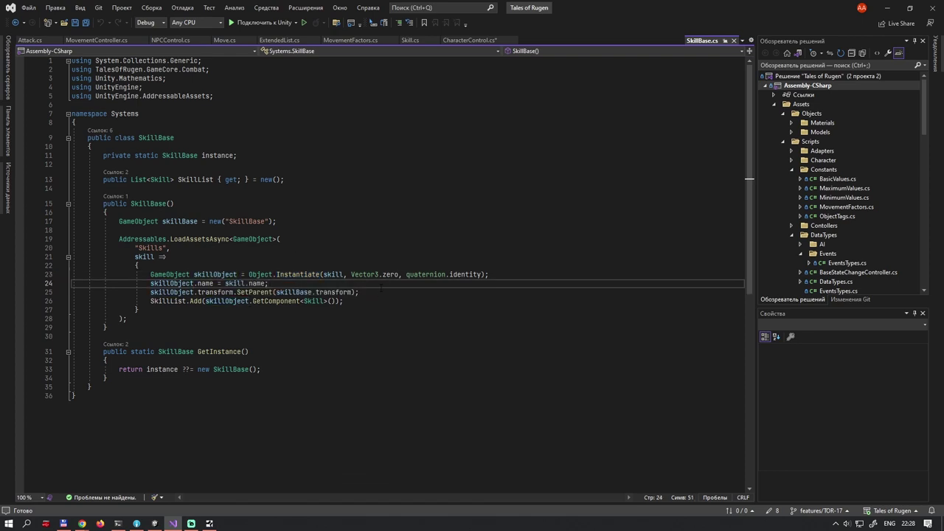
click(264, 293)
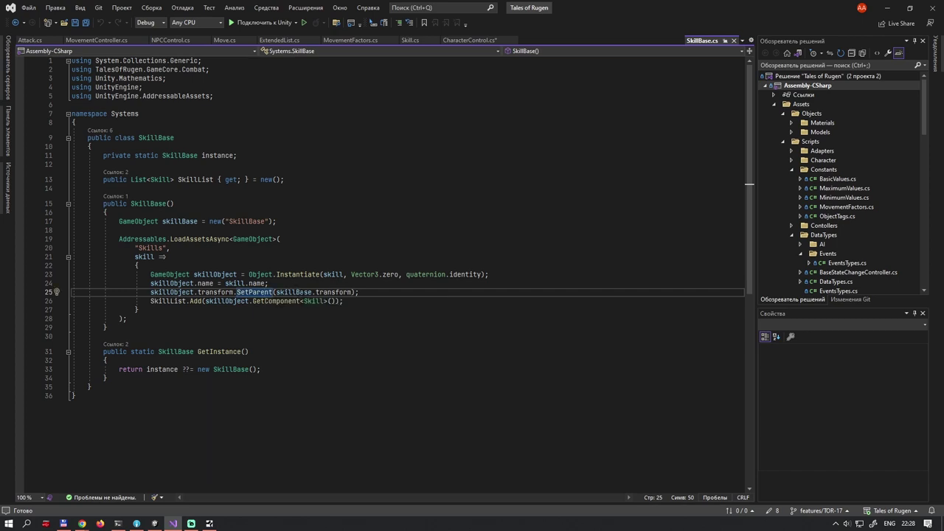
click(309, 292)
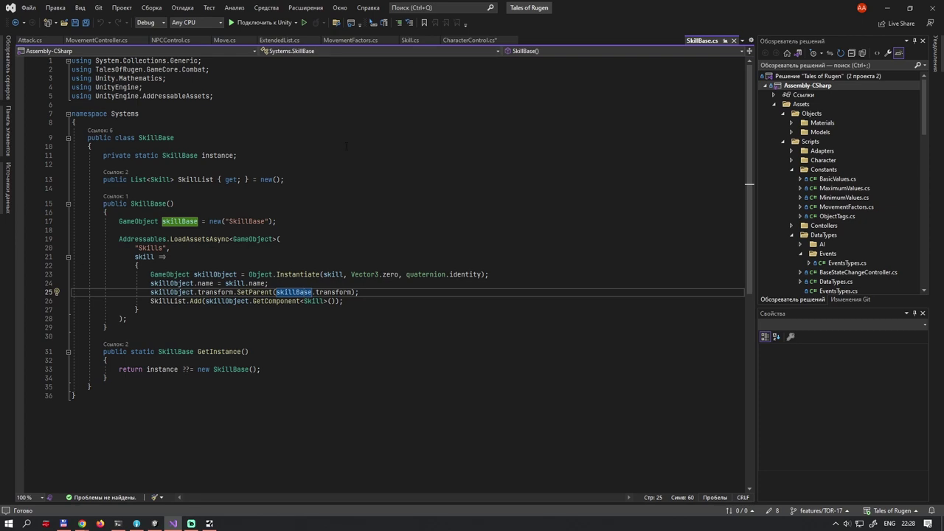
click(461, 39)
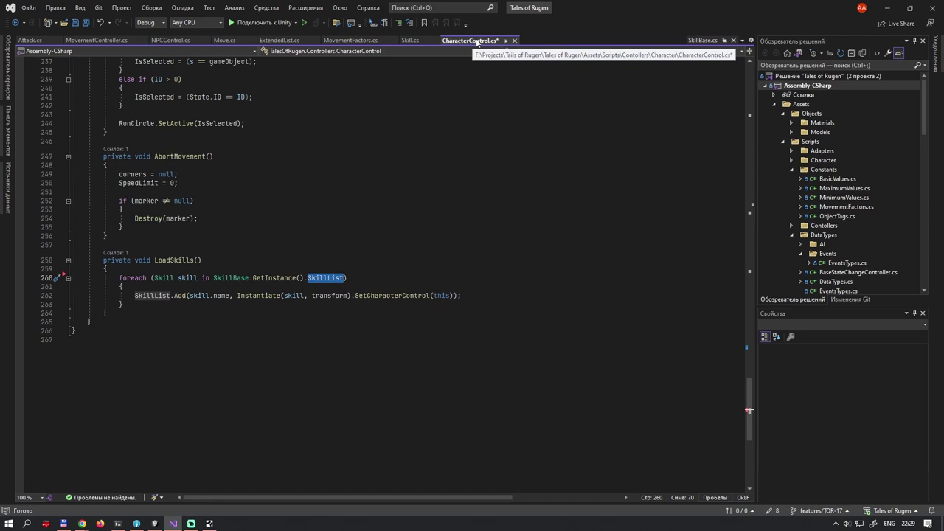
Review the SkillList Instantiate and SetCharacterControl call on line 262, then save CharacterControl.cs.
click(439, 227)
click(150, 295)
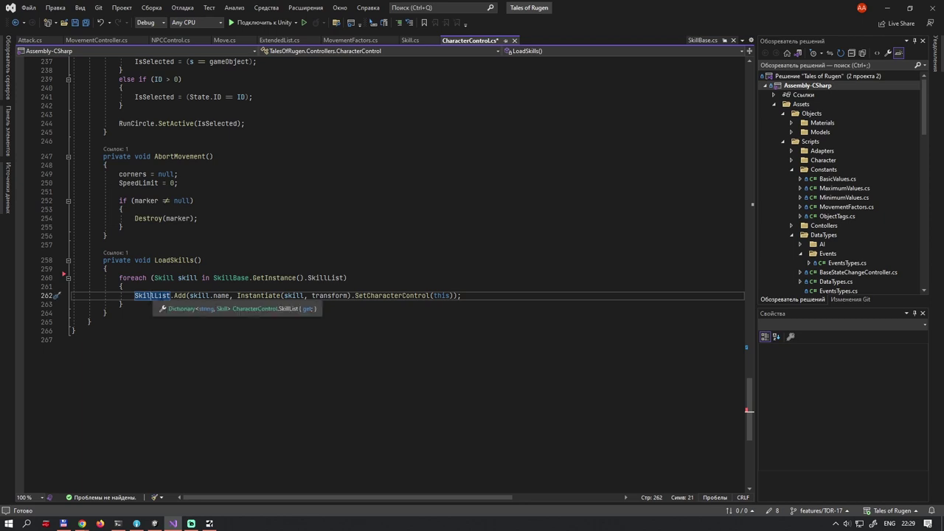
click(263, 295)
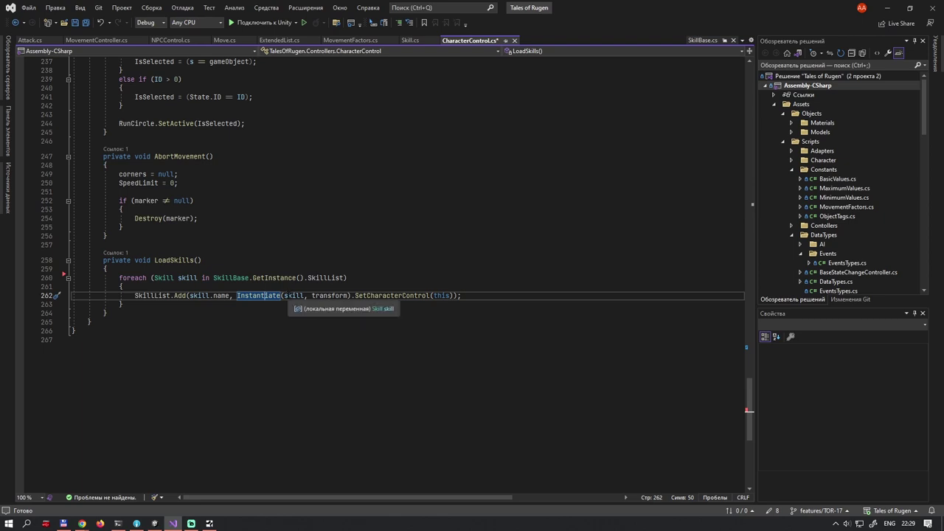
click(343, 296)
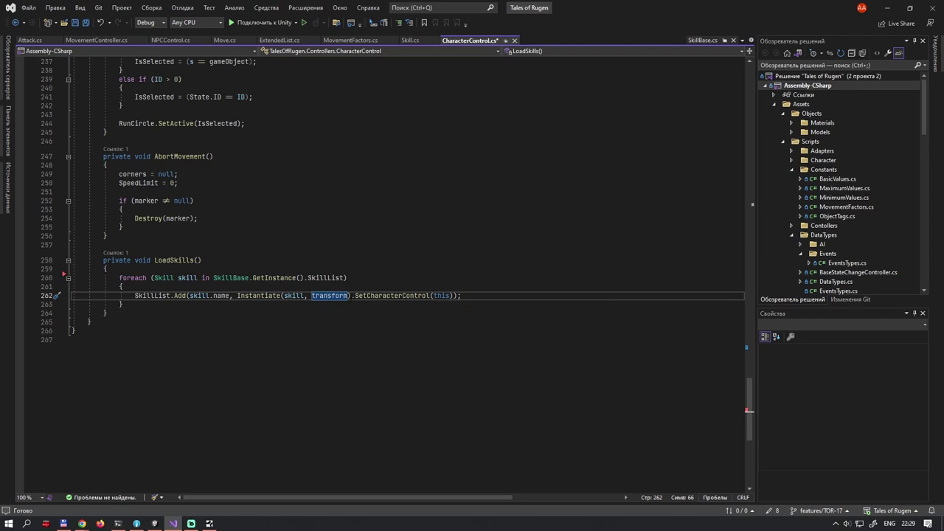
click(400, 295)
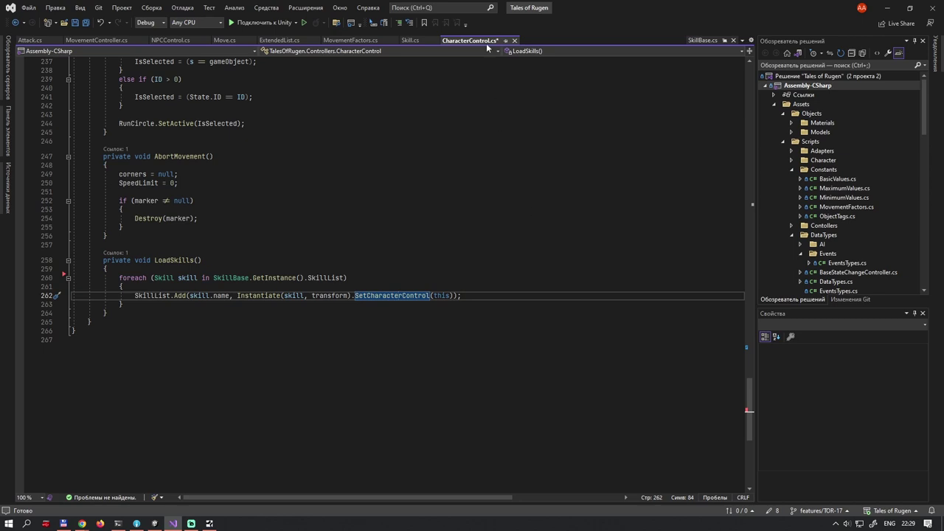
key(ctrl+s)
In Move.cs, inspect the characterControl.SetMove call, pathPoints usages and the InProgress method.
click(222, 43)
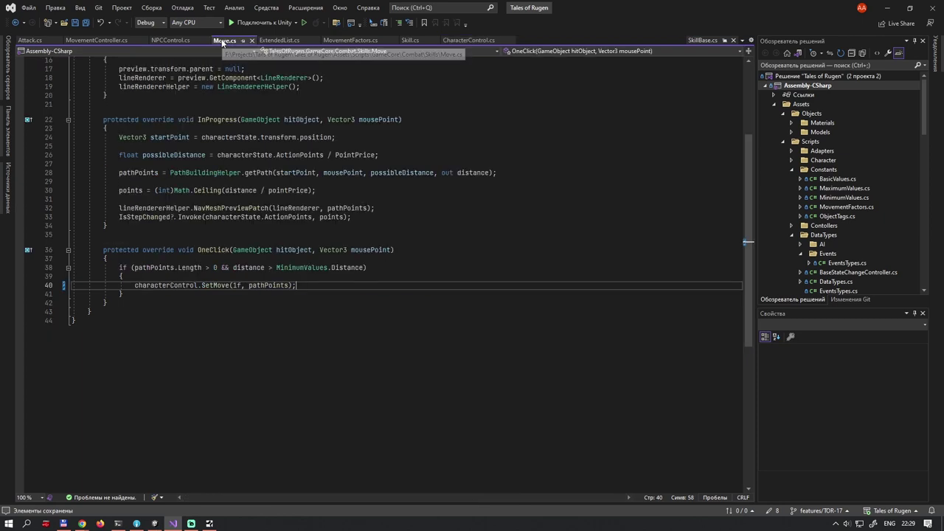
scroll(406, 258, up, 4)
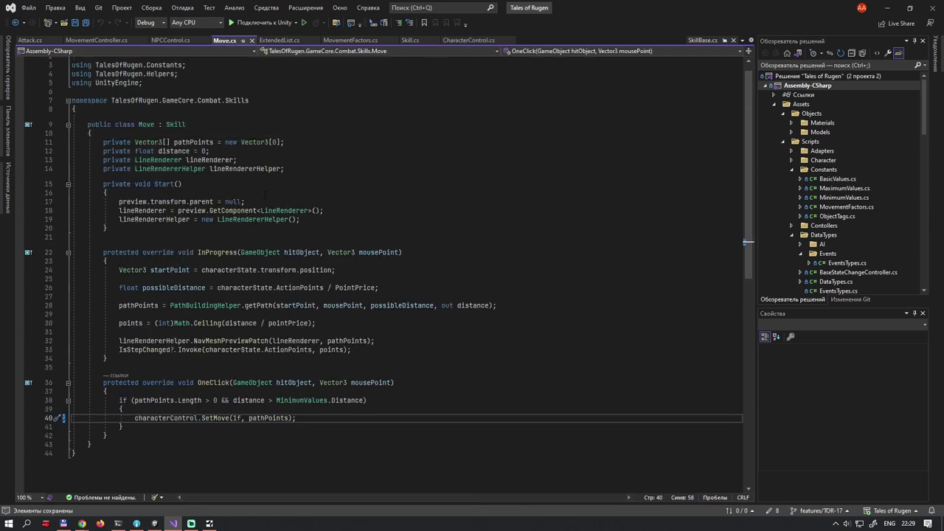
scroll(177, 295, down, 3)
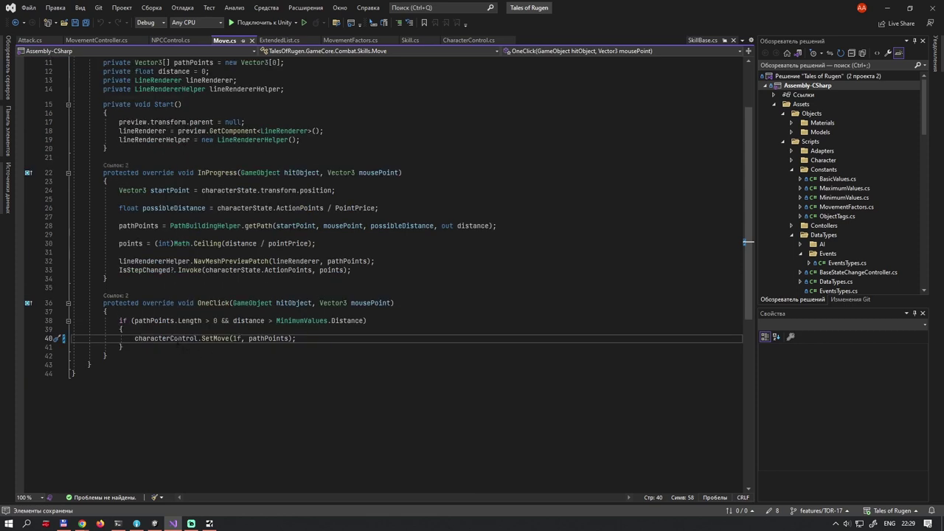
click(172, 338)
mouse_move(218, 340)
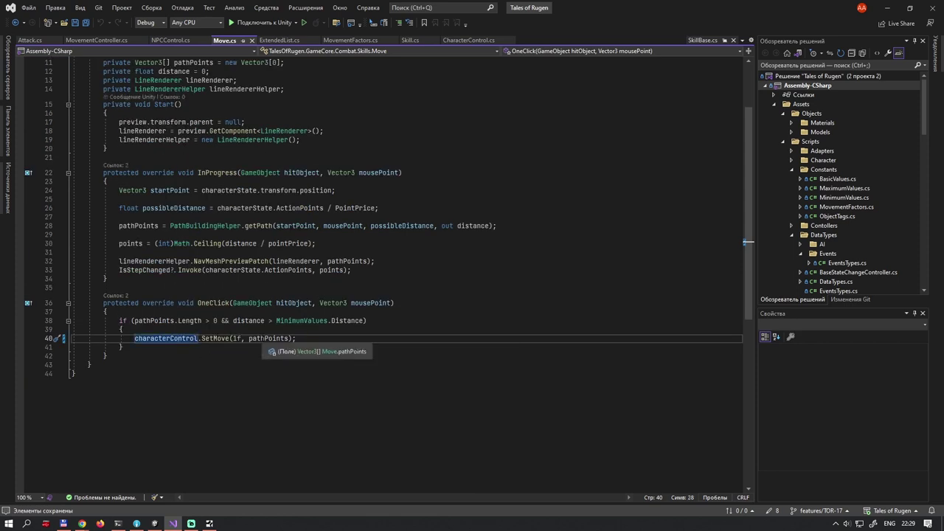
click(206, 338)
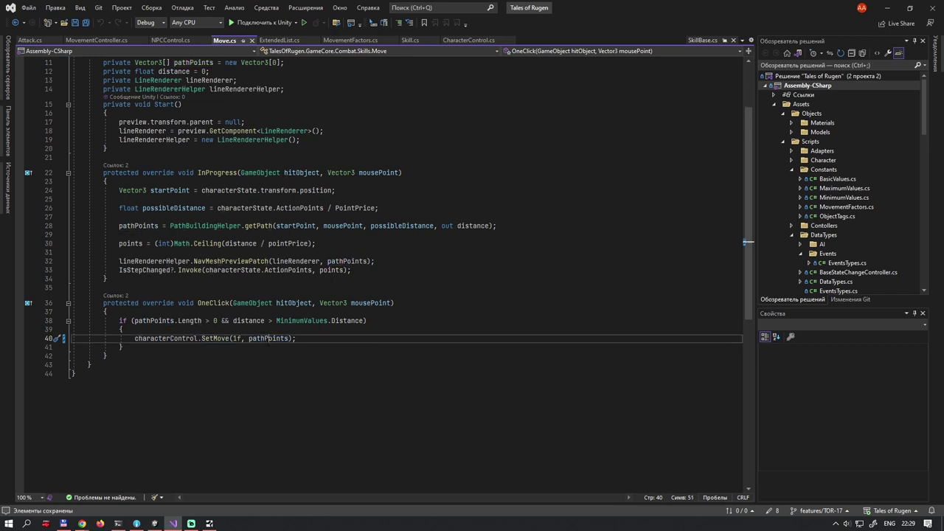
click(267, 338)
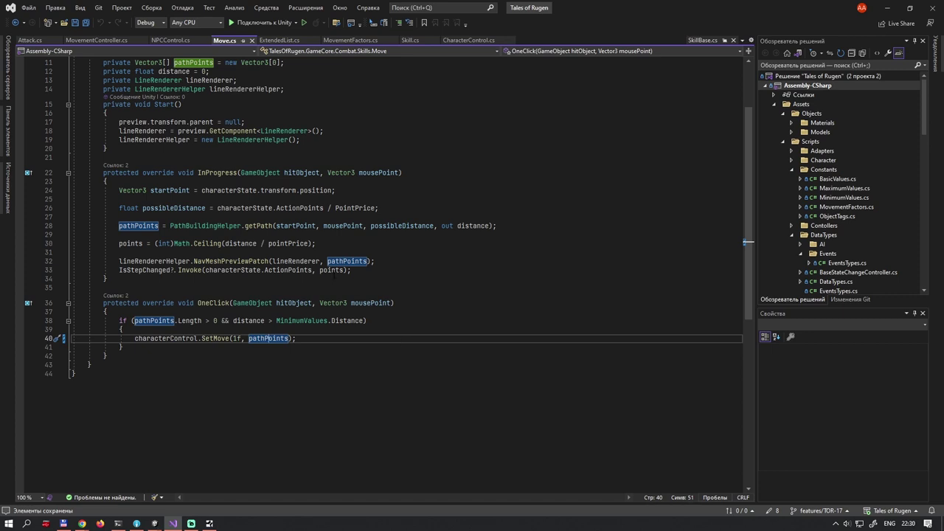
scroll(268, 338, up, 2)
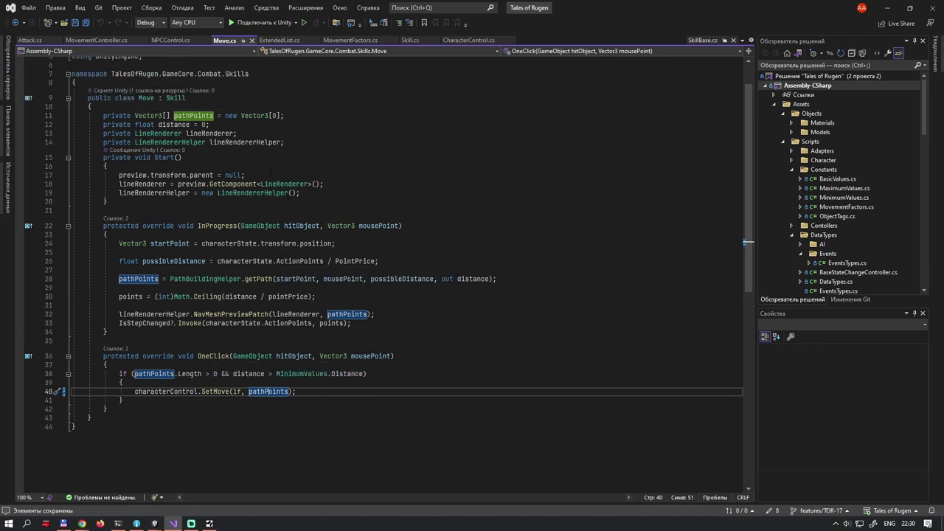
click(224, 225)
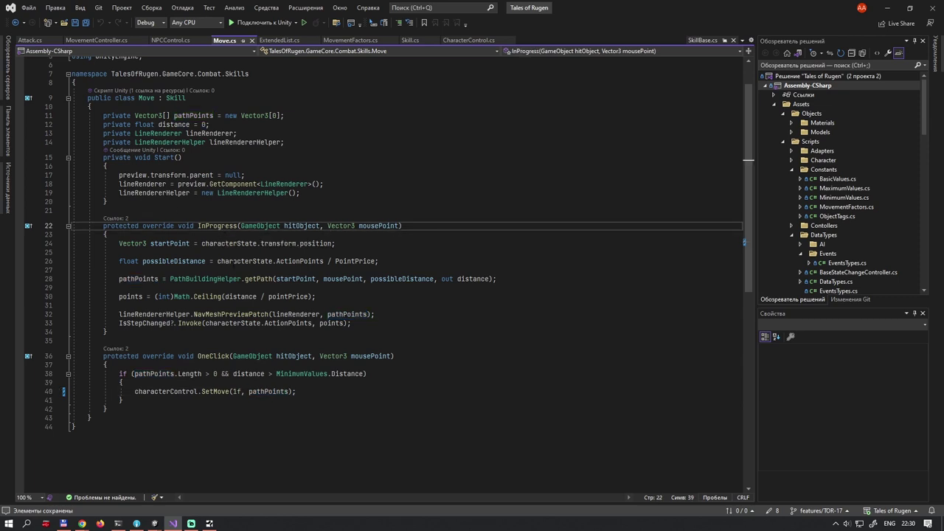
Inspect PathBuildingHelper and lineRendererHelper, then show Quick Info for getPath on line 28 and select it.
click(403, 225)
click(188, 279)
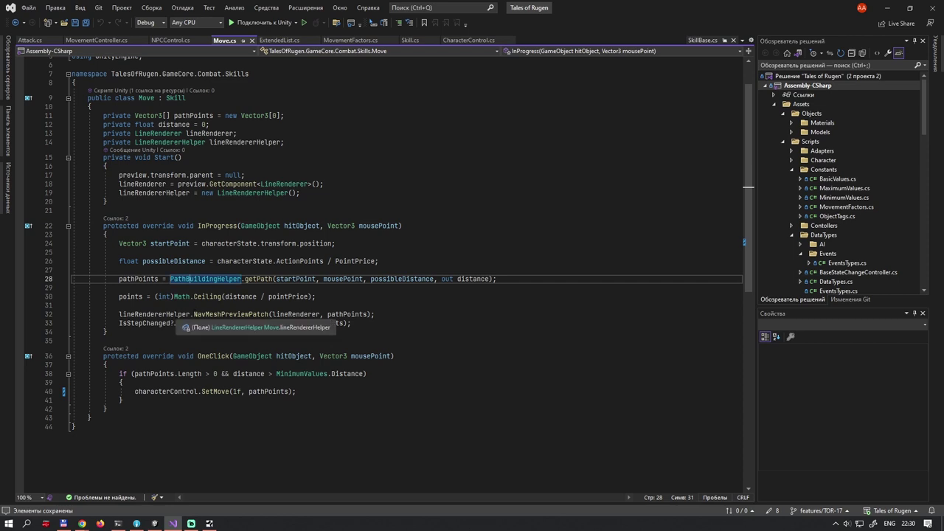
click(180, 314)
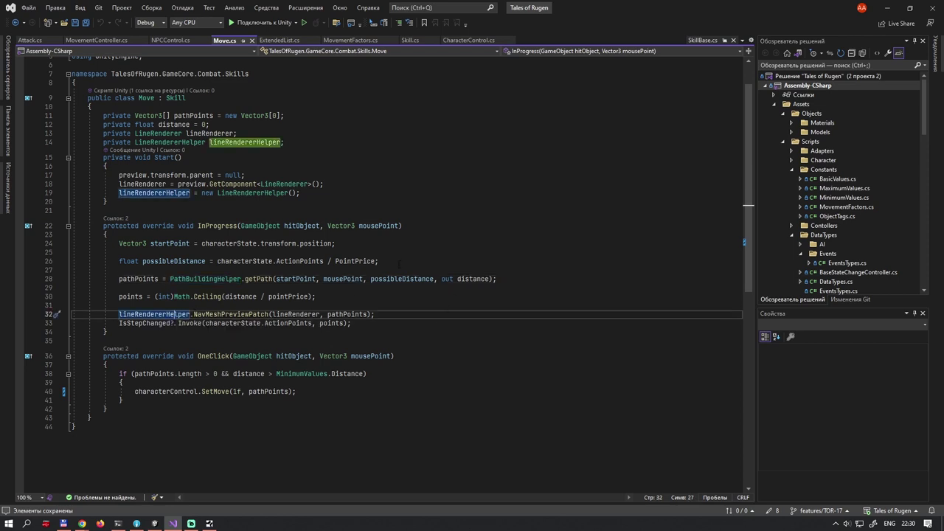
click(272, 279)
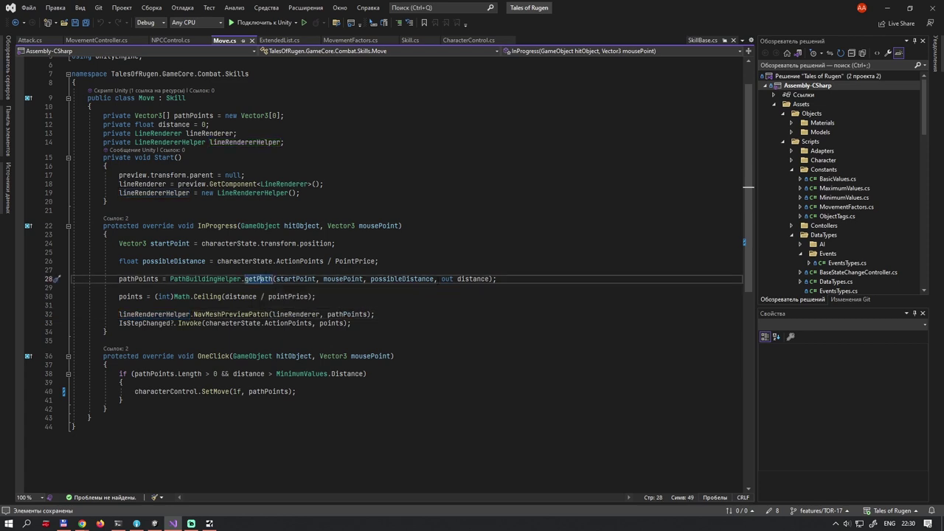
mouse_move(263, 278)
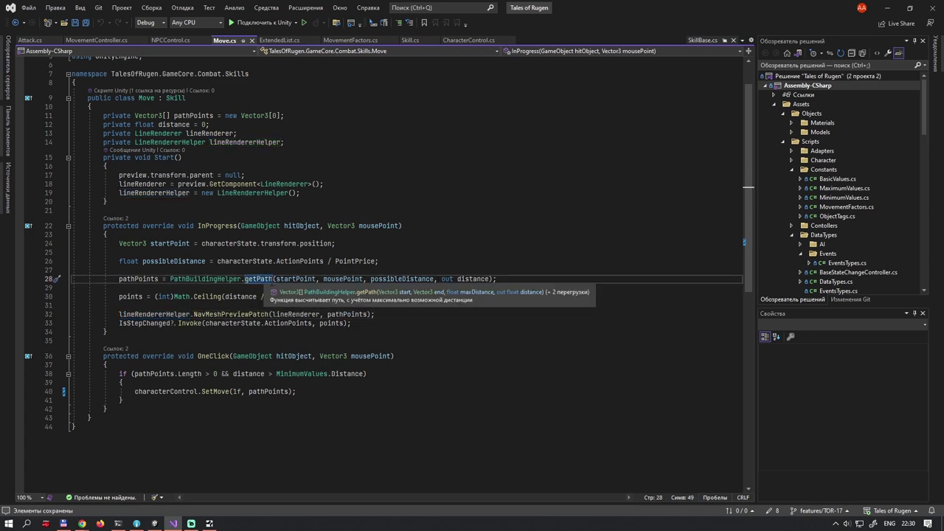
double_click(261, 279)
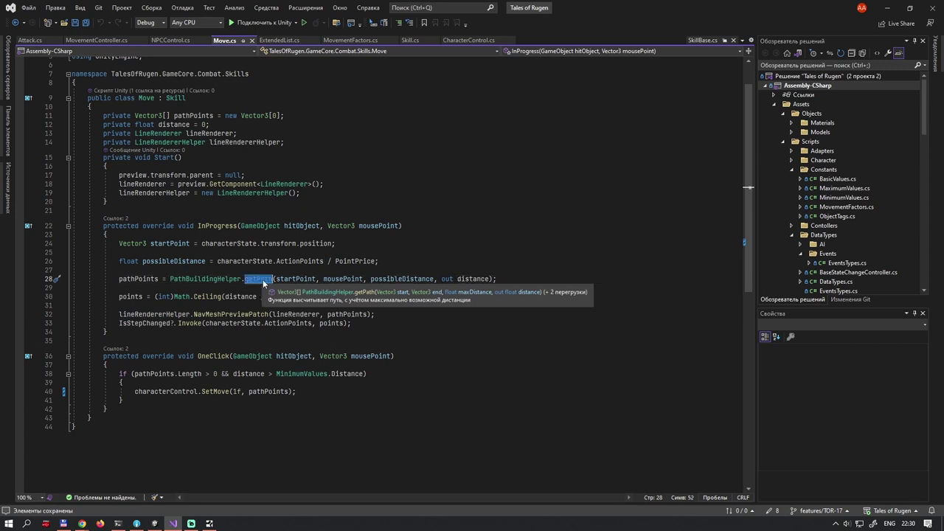
Jump to getPath, then review the NavMesh overload's PathComplete check, path corners and empty-array fallback.
key(F12)
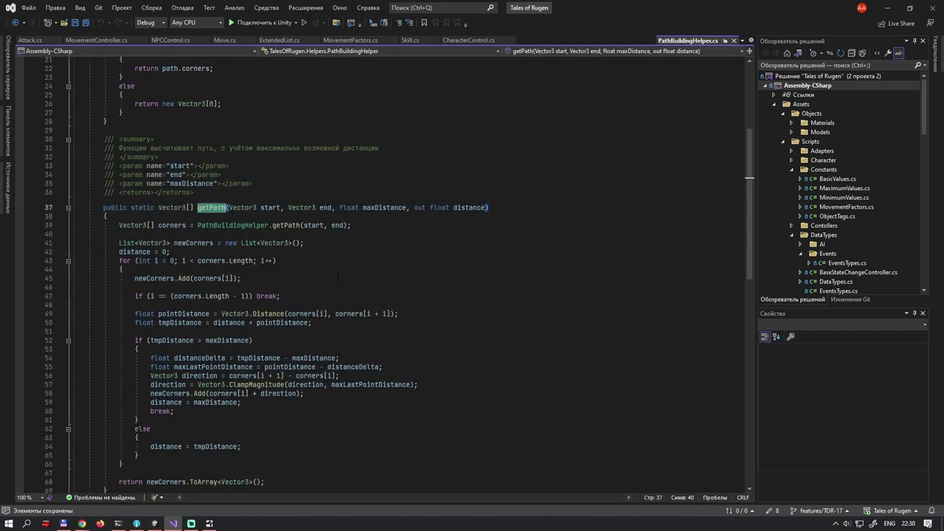
scroll(338, 278, down, 2)
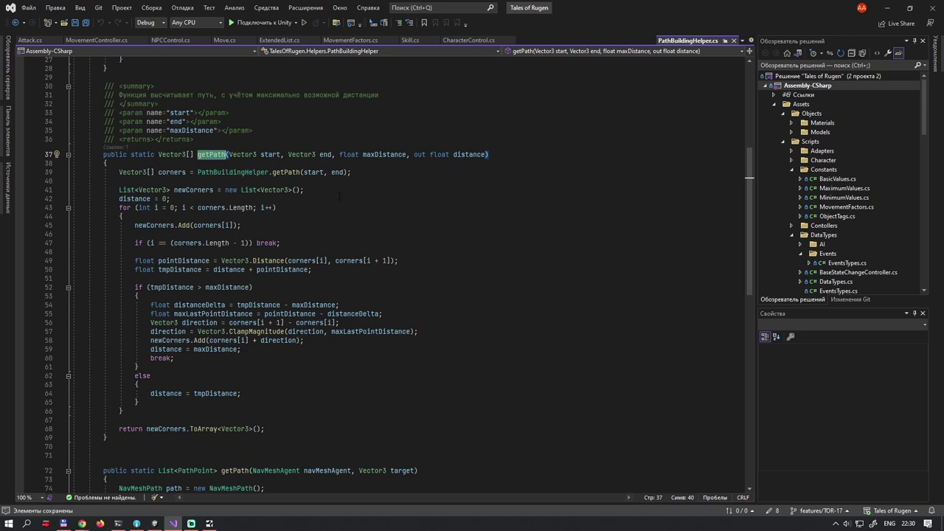
mouse_move(248, 174)
key(ctrl+minus)
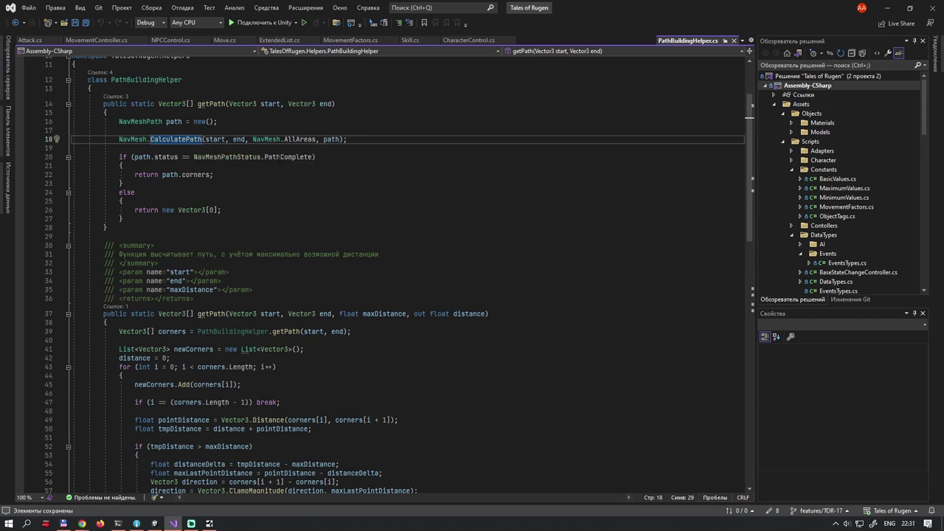
click(281, 157)
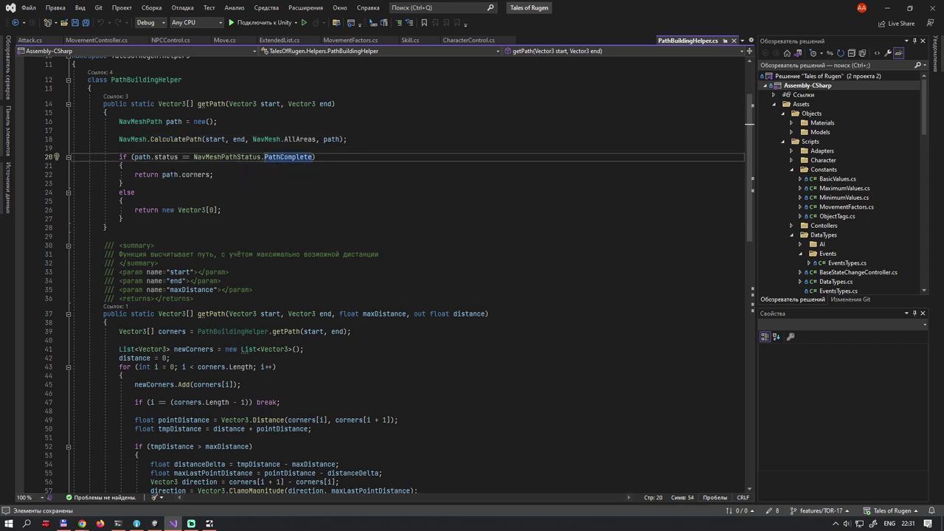
click(191, 174)
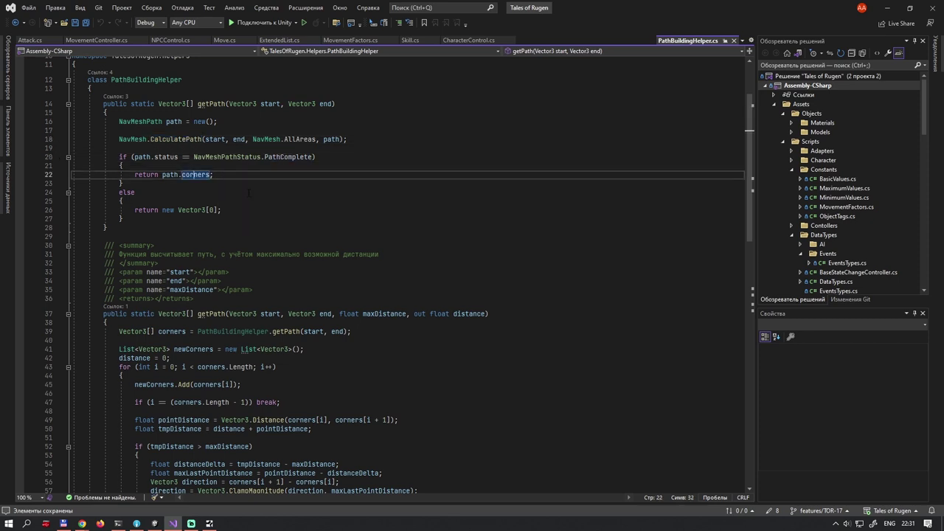
click(213, 209)
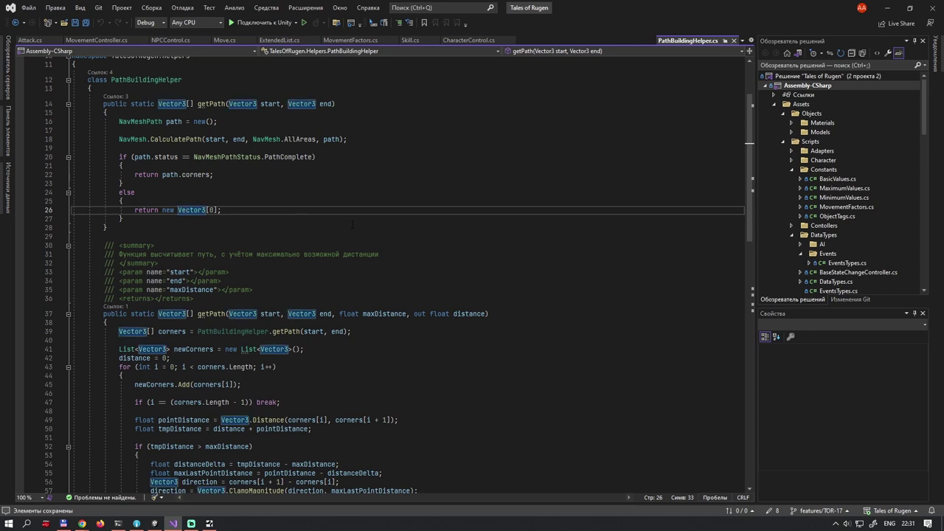
Review the distance-limited getPath overload, highlighting its end parameter and every use of maxDistance.
scroll(340, 230, down, 2)
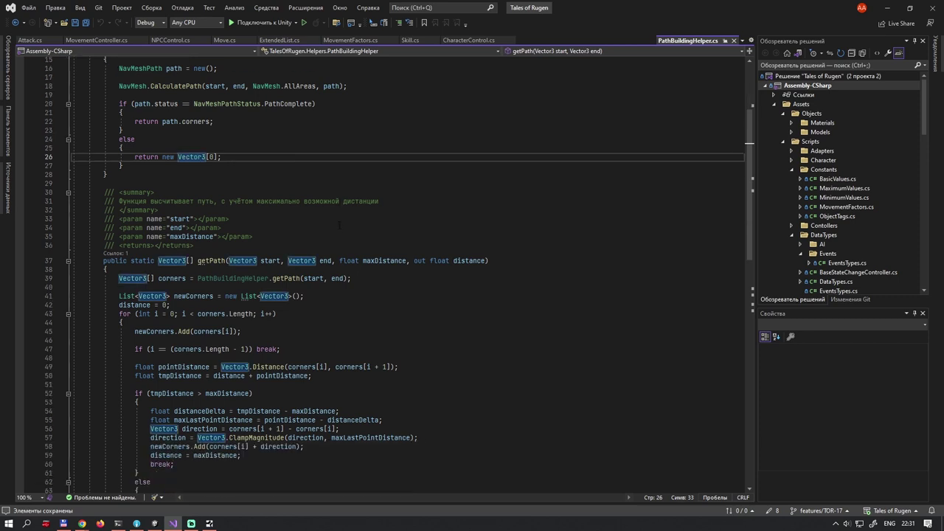
scroll(317, 240, down, 3)
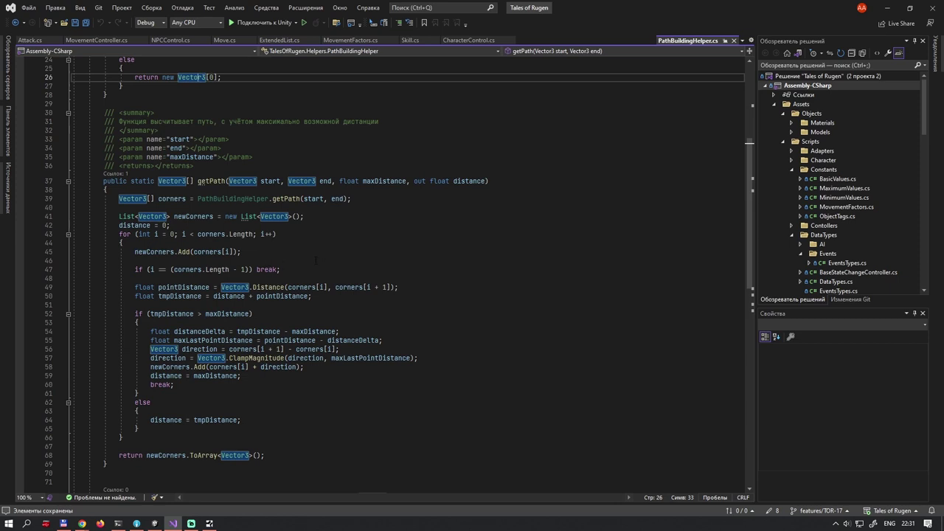
click(386, 181)
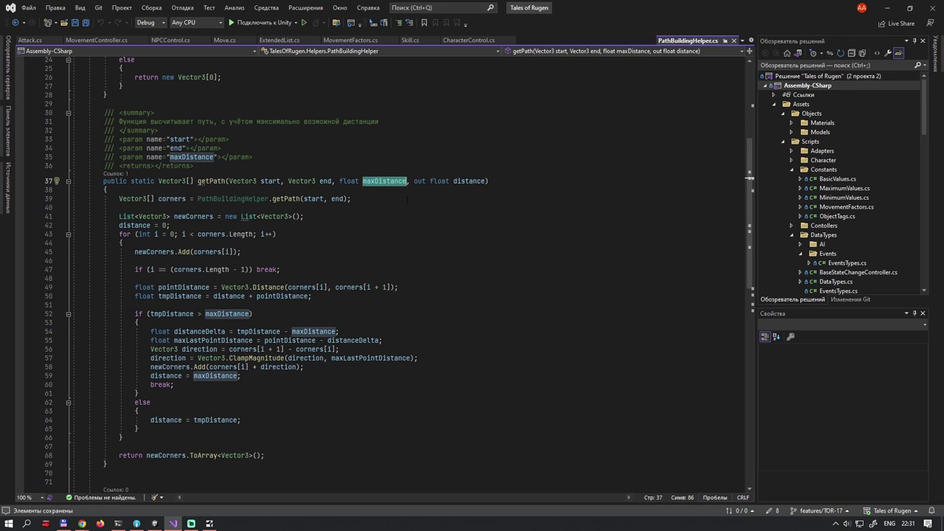
scroll(377, 233, up, 8)
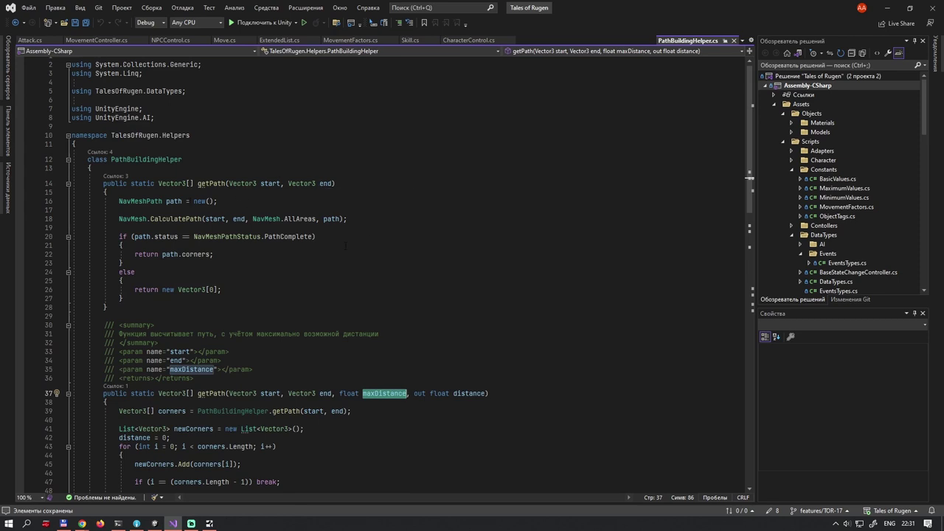
scroll(344, 253, down, 5)
scroll(343, 248, down, 1)
scroll(343, 249, down, 1)
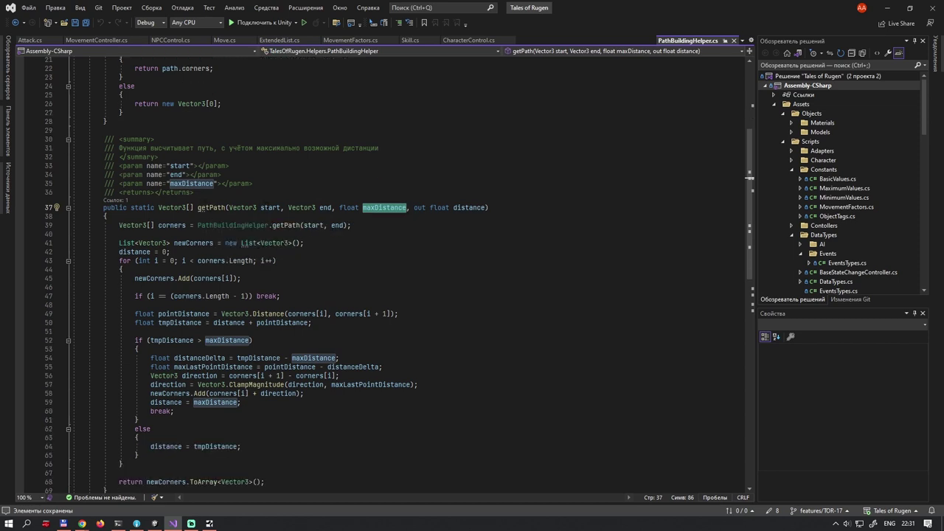
click(321, 208)
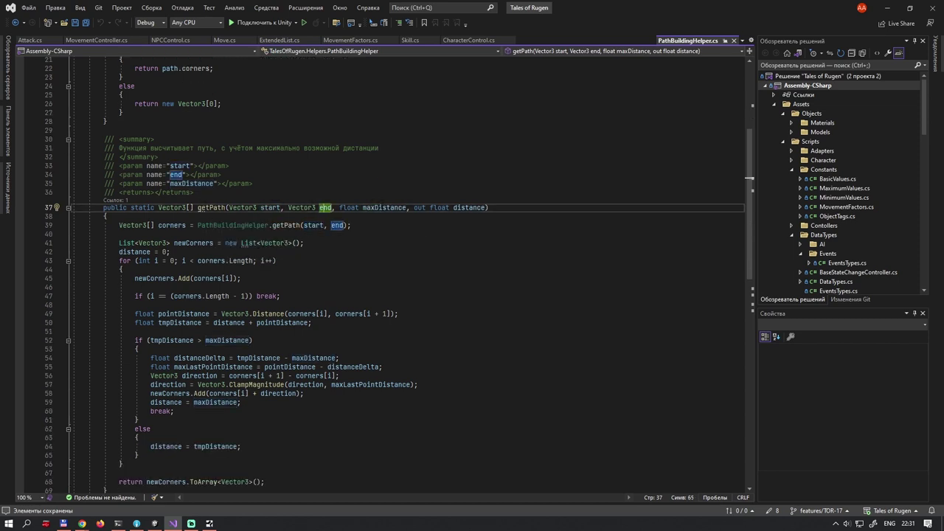
click(383, 207)
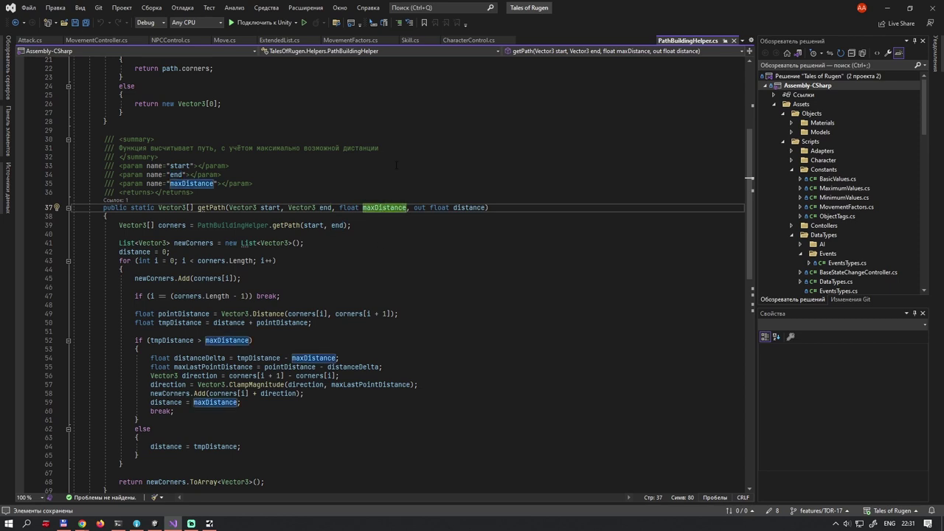
click(225, 41)
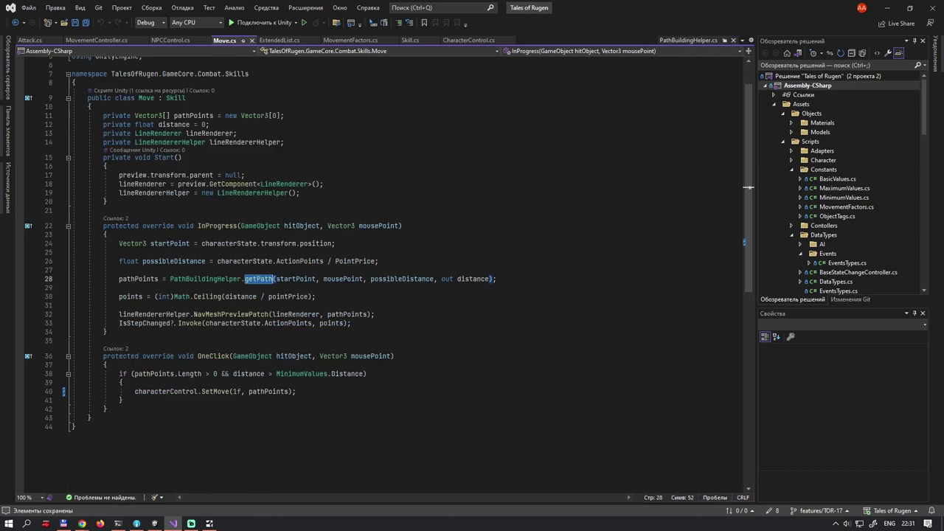
click(300, 262)
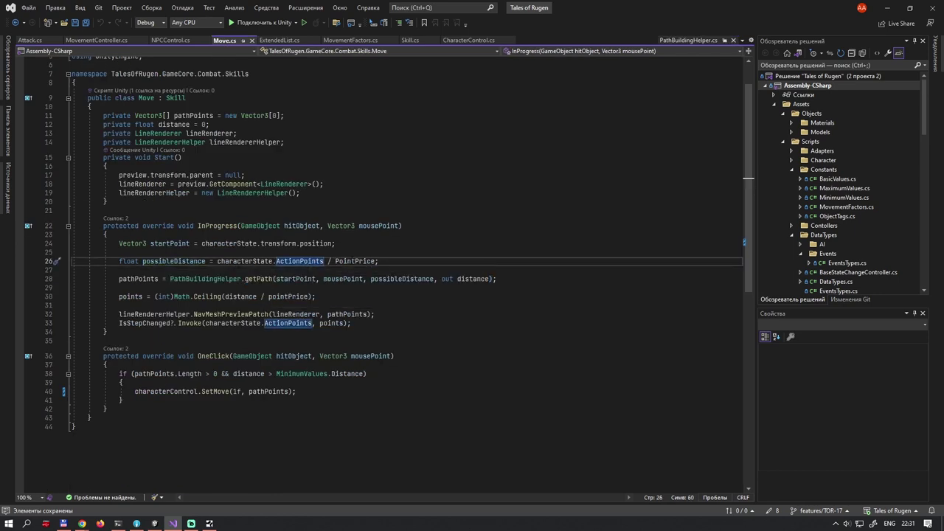
click(351, 261)
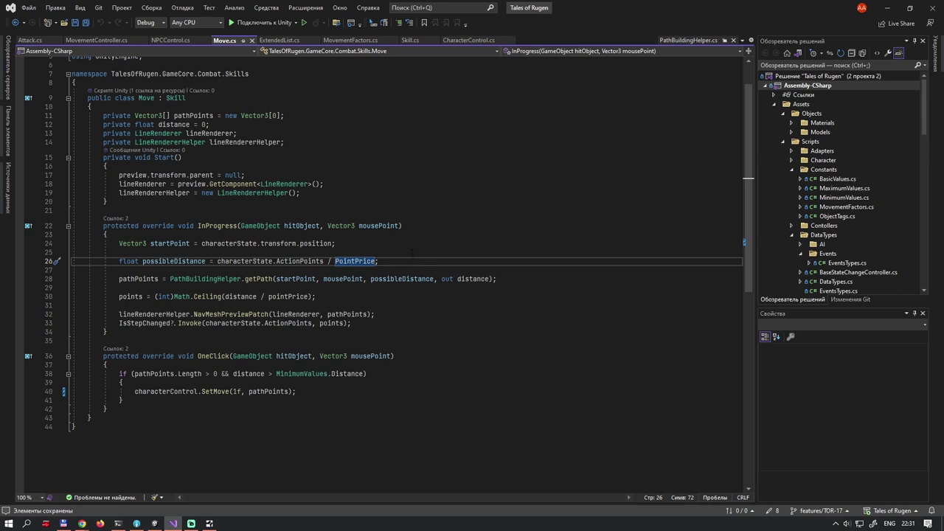
click(302, 261)
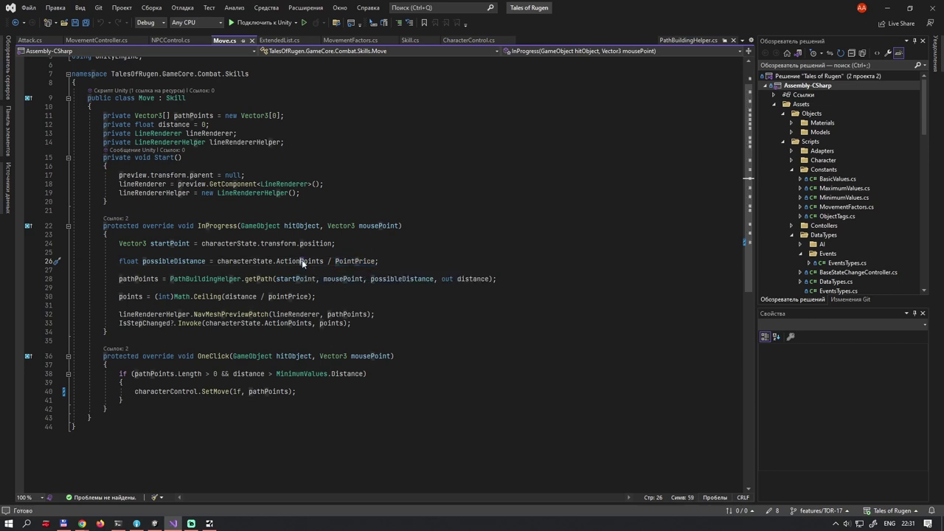
click(425, 250)
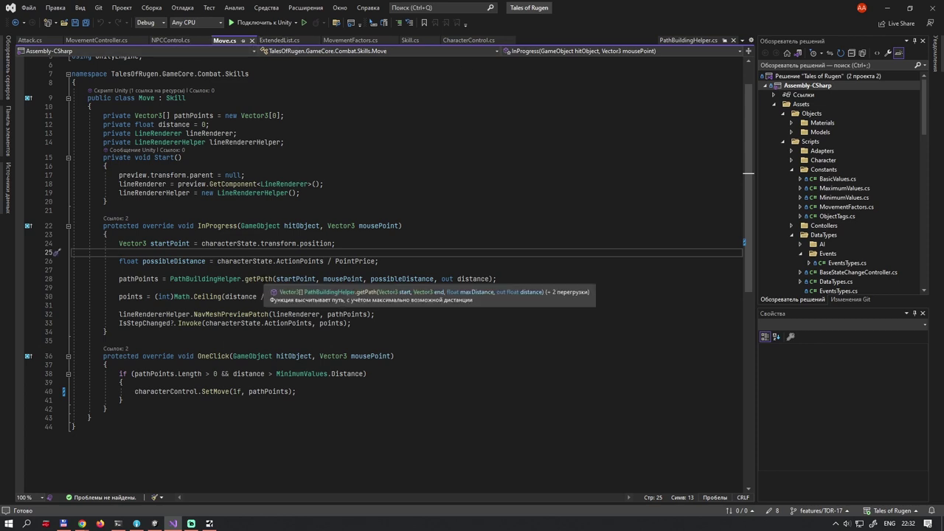
Jump to the getPath definition in PathBuildingHelper.cs and highlight the inner getPath call.
ctrl+click(258, 279)
click(346, 300)
scroll(346, 300, down, 2)
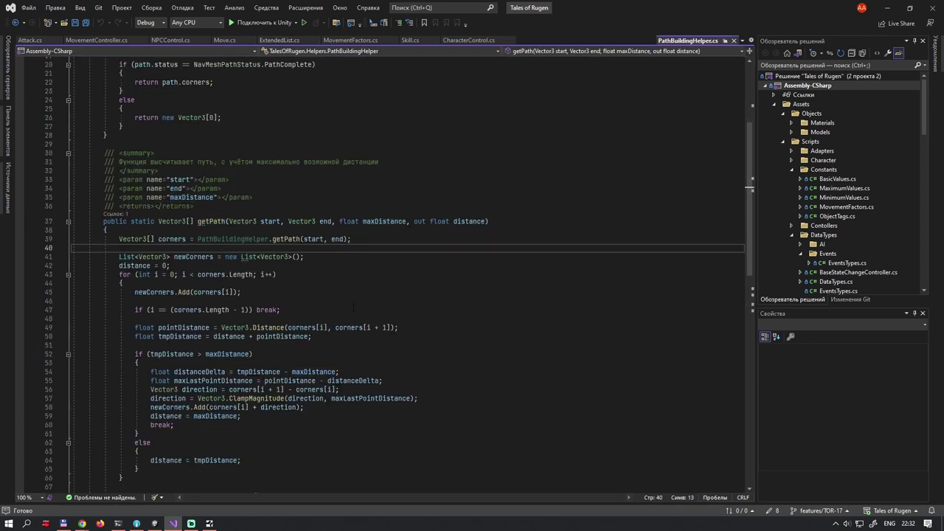
scroll(321, 287, down, 2)
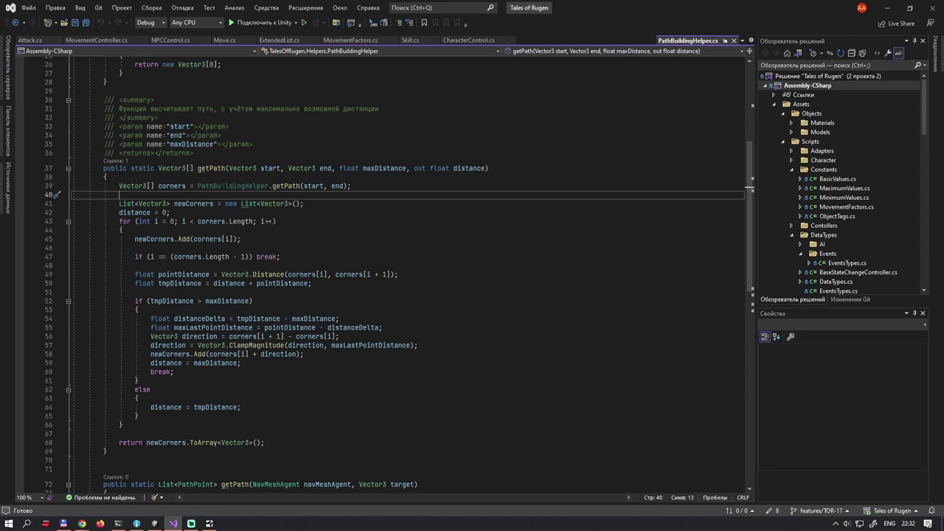
click(288, 186)
scroll(260, 168, up, 7)
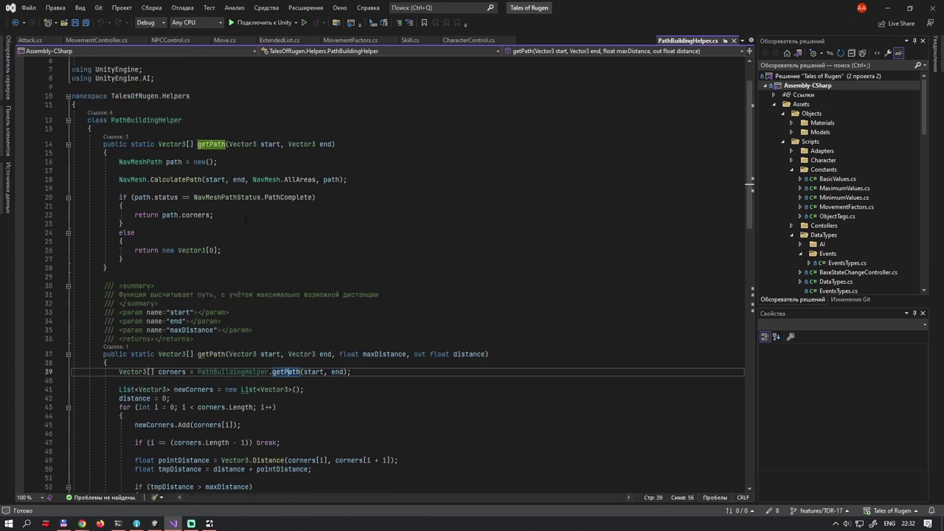
scroll(247, 218, down, 3)
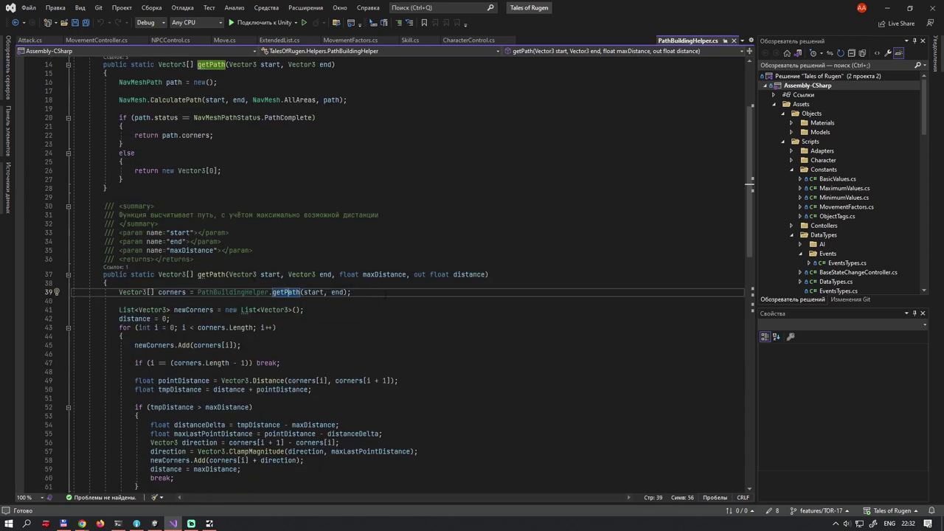
scroll(345, 313, down, 1)
Highlight every use of corners and of maxDistance within the corner loop.
click(174, 266)
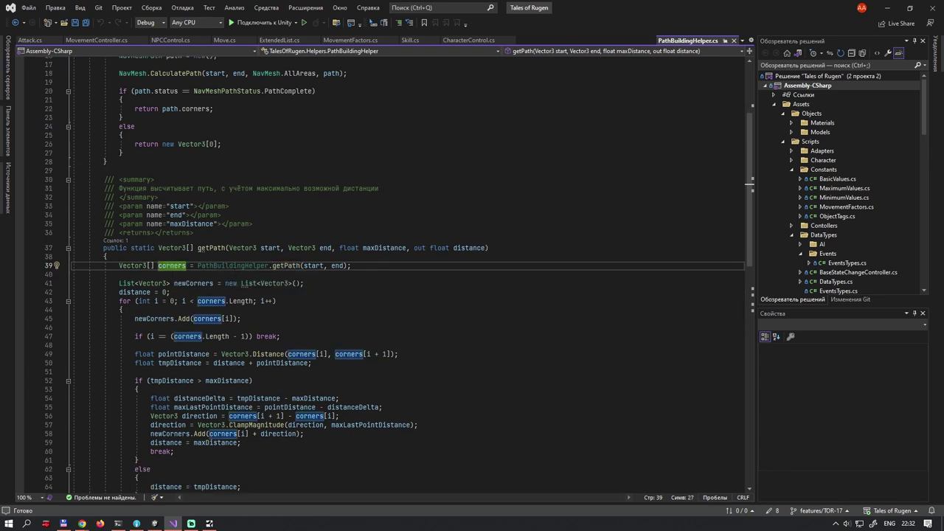
scroll(294, 286, down, 1)
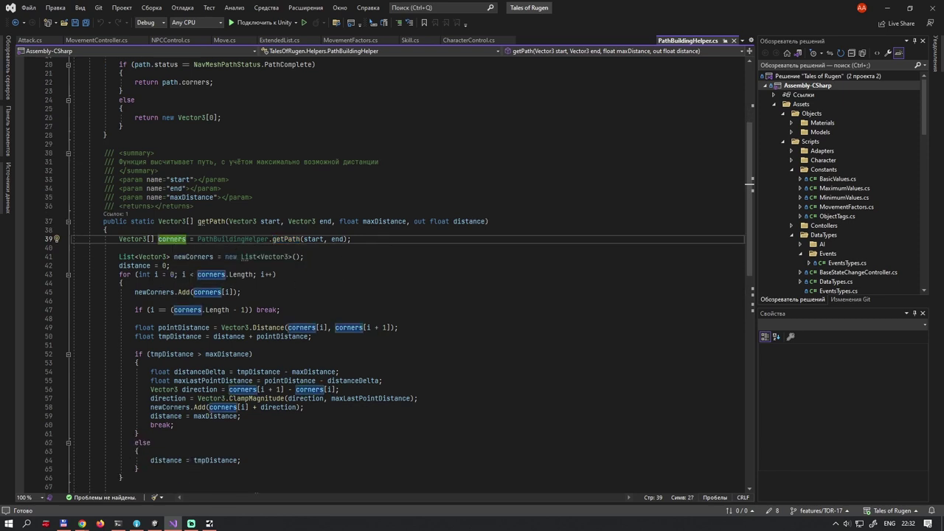
scroll(322, 234, down, 2)
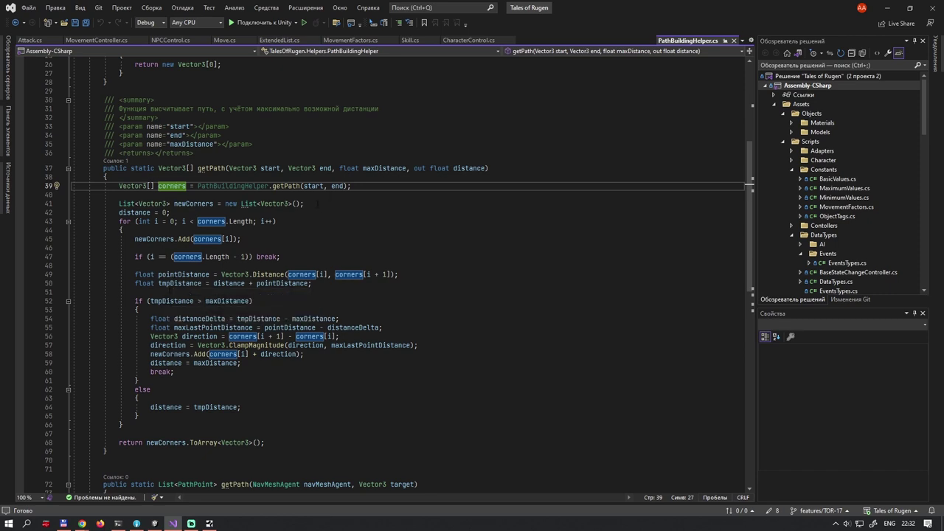
scroll(285, 310, down, 1)
click(227, 275)
scroll(227, 275, down, 1)
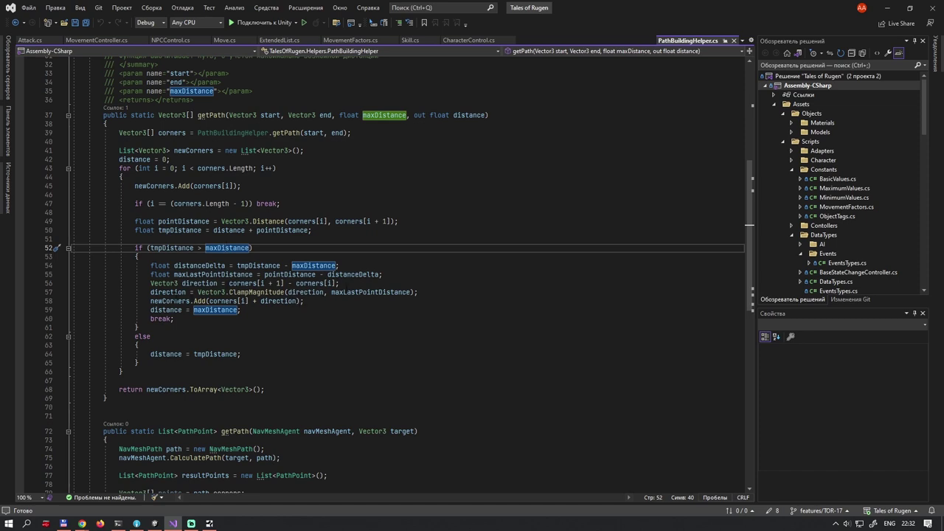
click(264, 292)
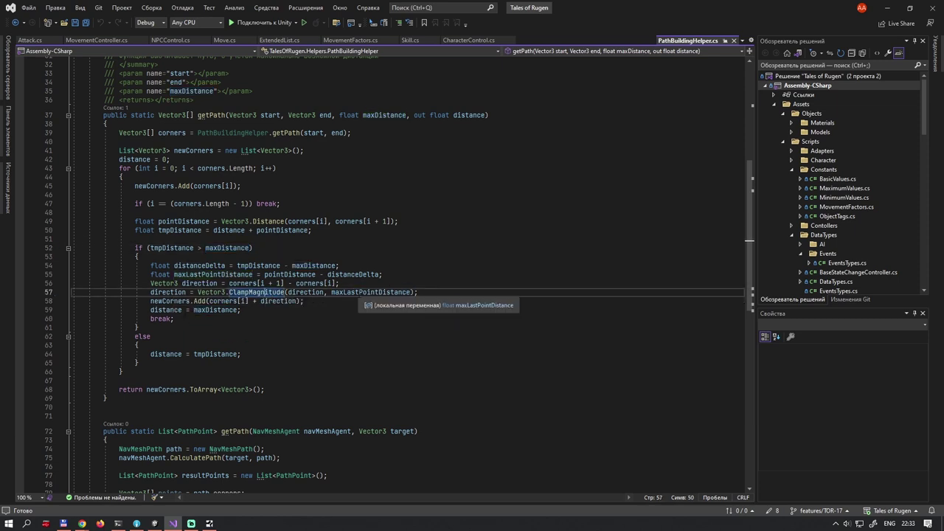
click(357, 293)
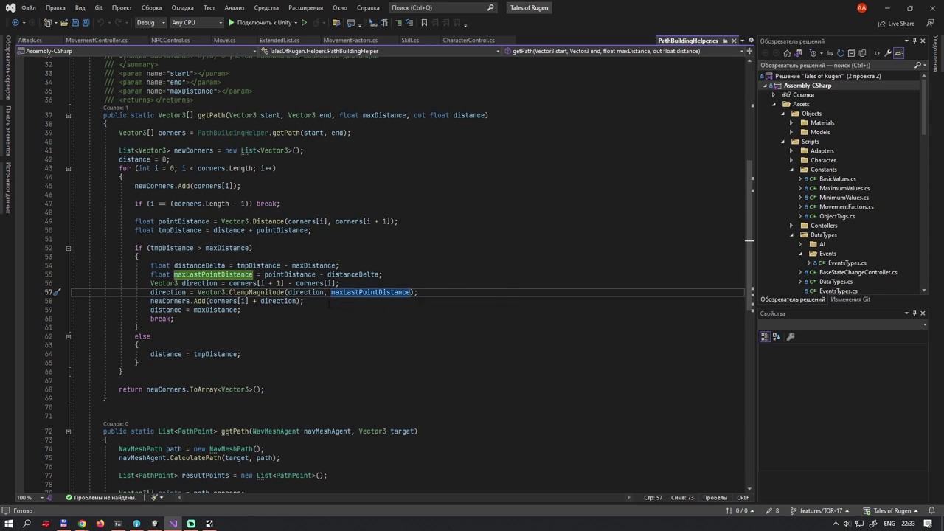
click(202, 301)
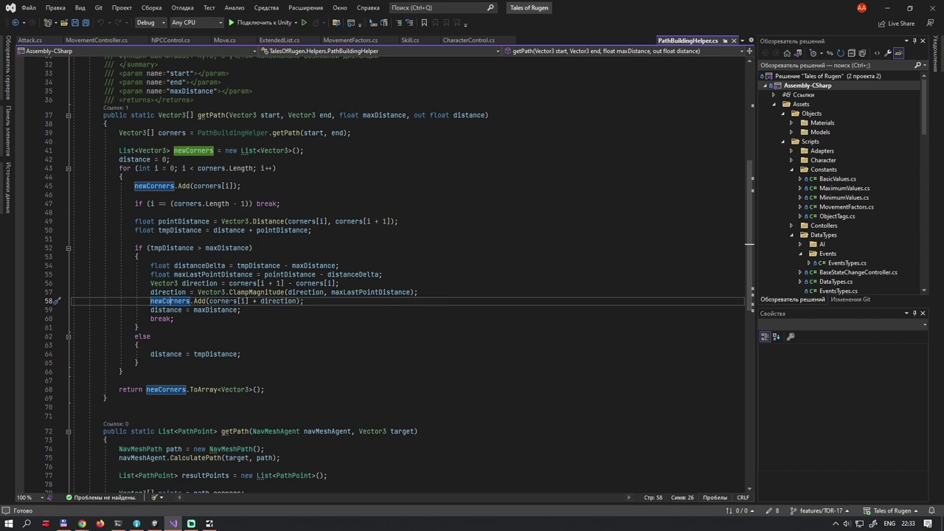
click(278, 301)
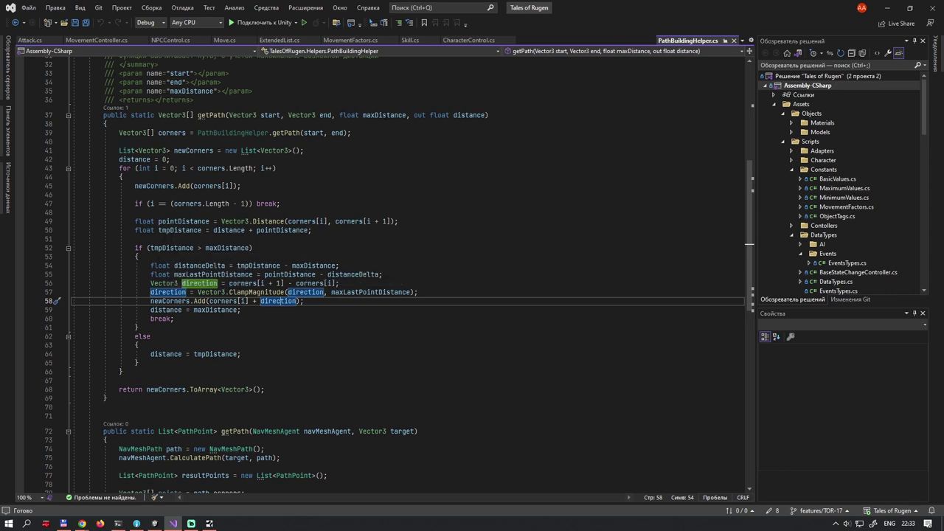
click(377, 115)
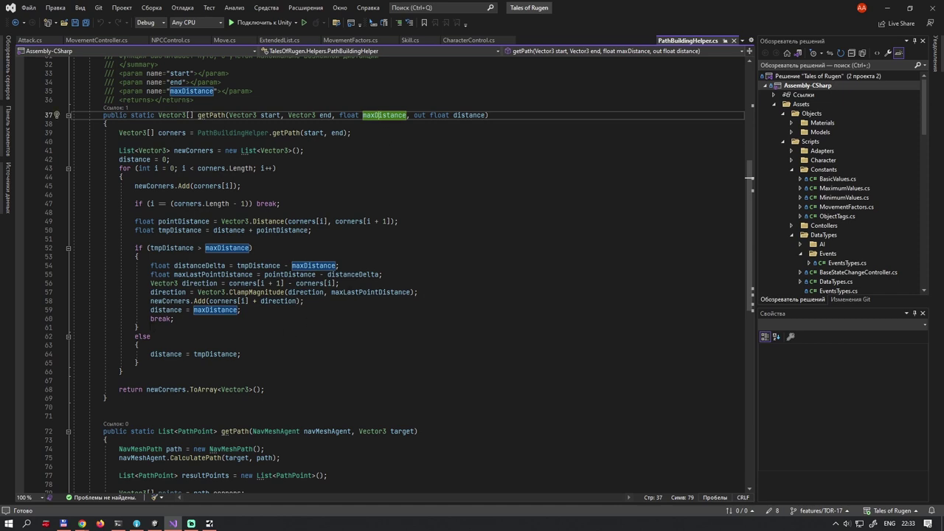
click(256, 390)
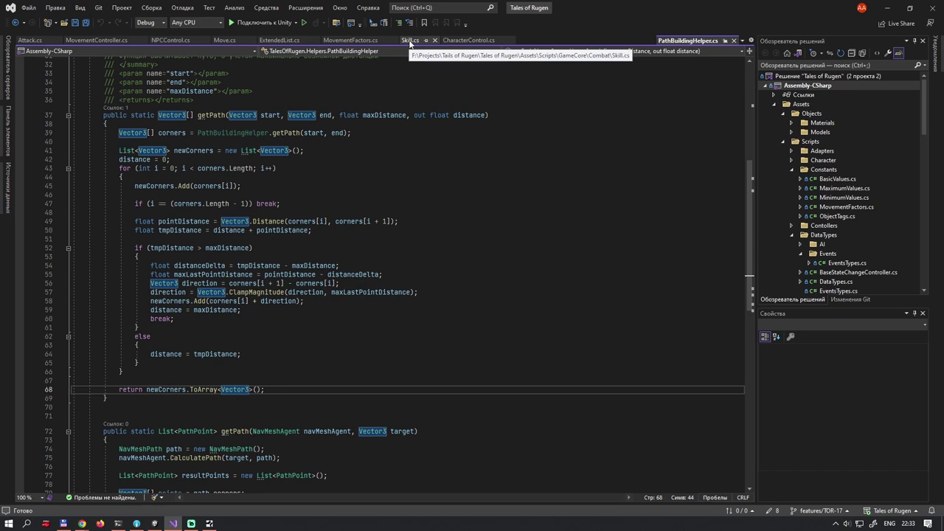
In Move.cs, trace how points is computed from distance divided by pointPrice.
click(222, 41)
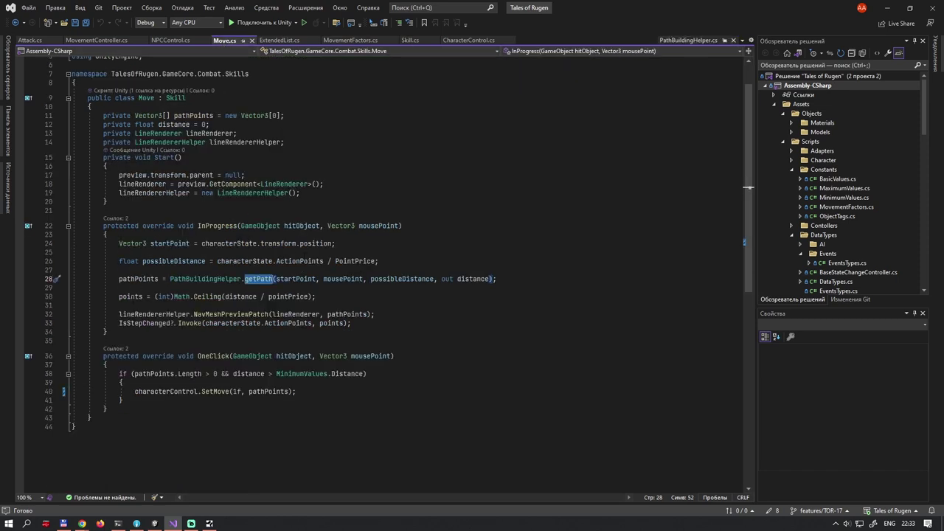
click(131, 297)
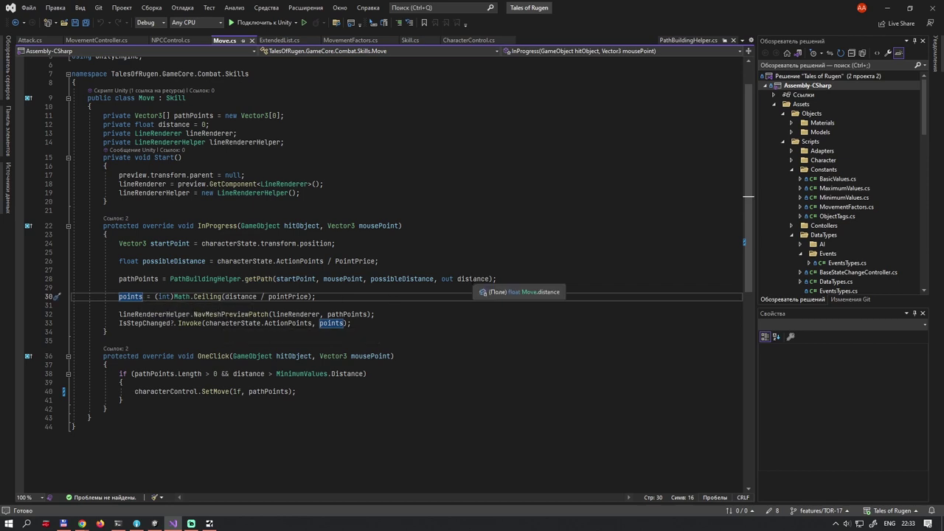
click(473, 279)
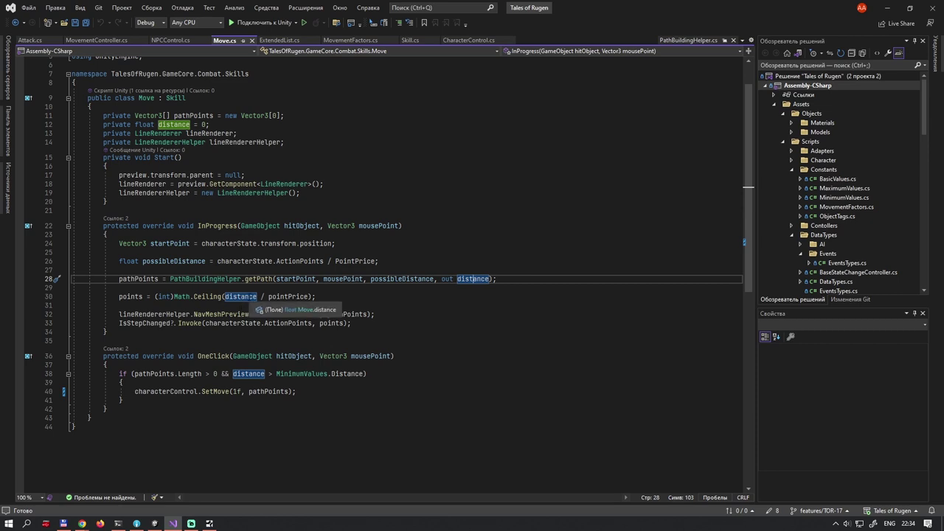
click(242, 297)
click(290, 296)
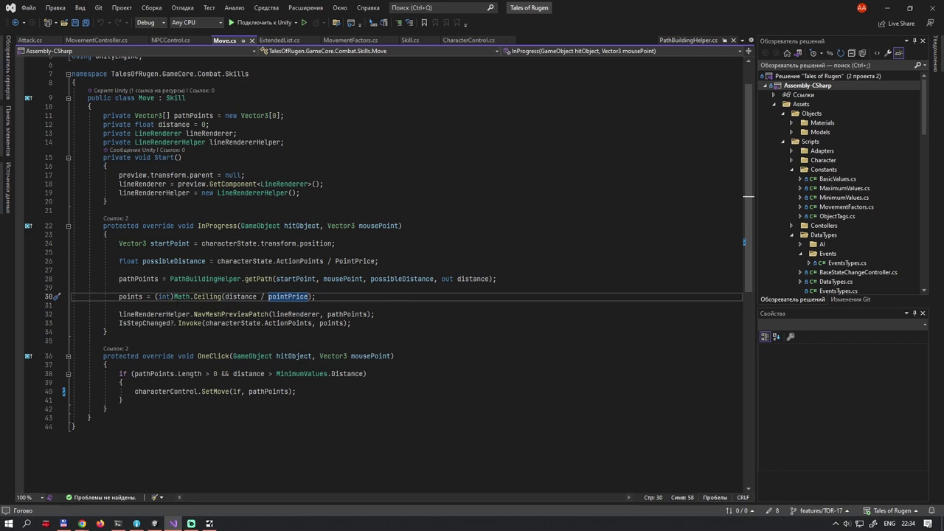
click(138, 297)
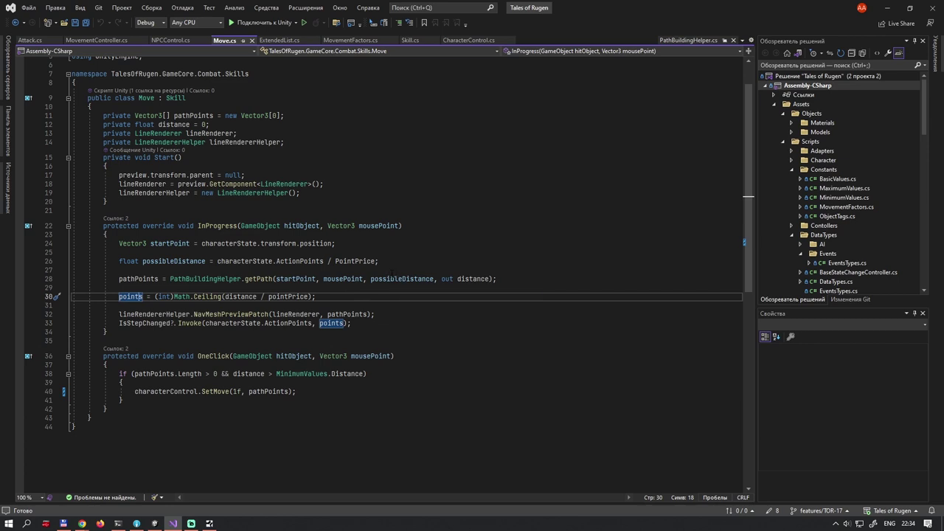
Inspect the NavMeshPreviewPatch call and the IsStepChanged invocation passing ActionPoints and points.
click(168, 315)
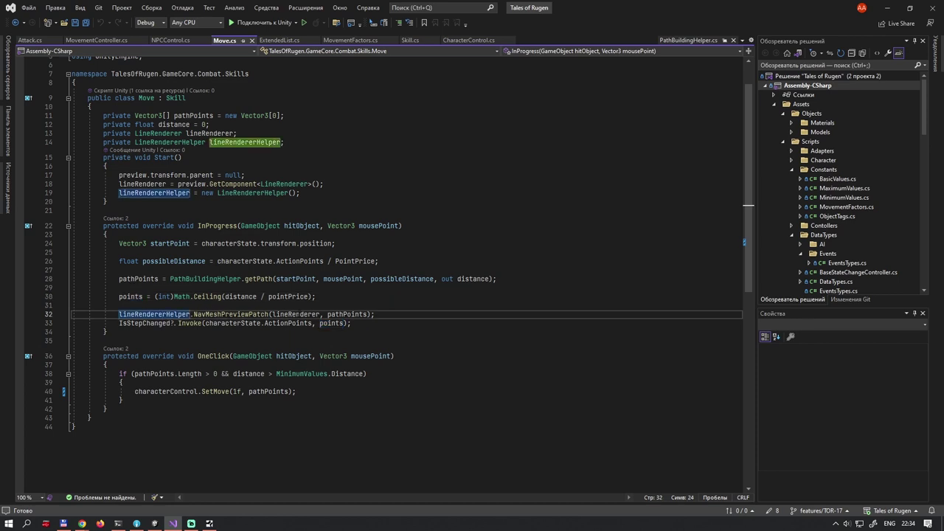
click(230, 314)
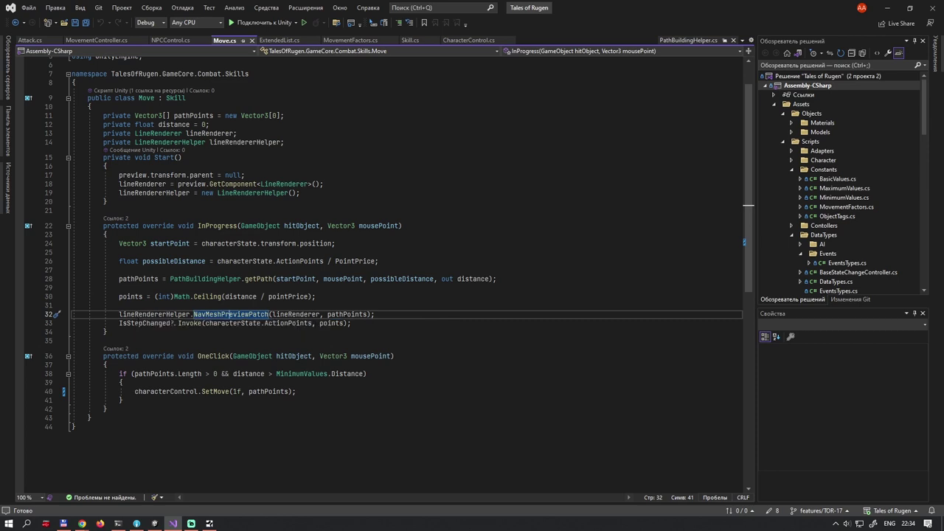
click(151, 324)
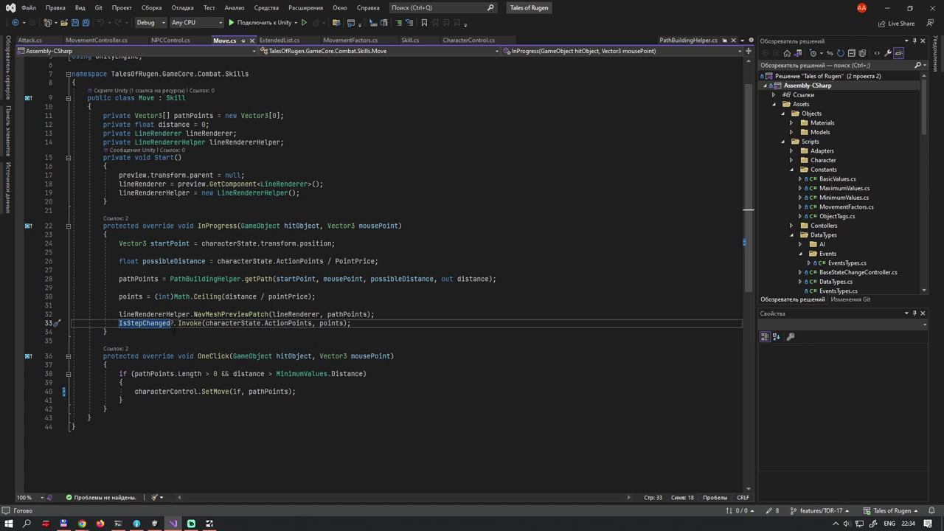
click(149, 324)
click(309, 323)
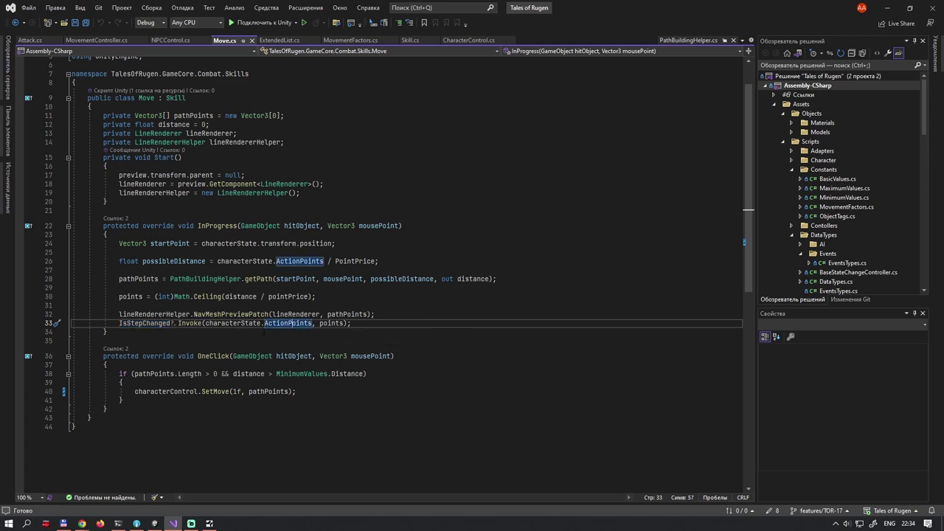
click(343, 323)
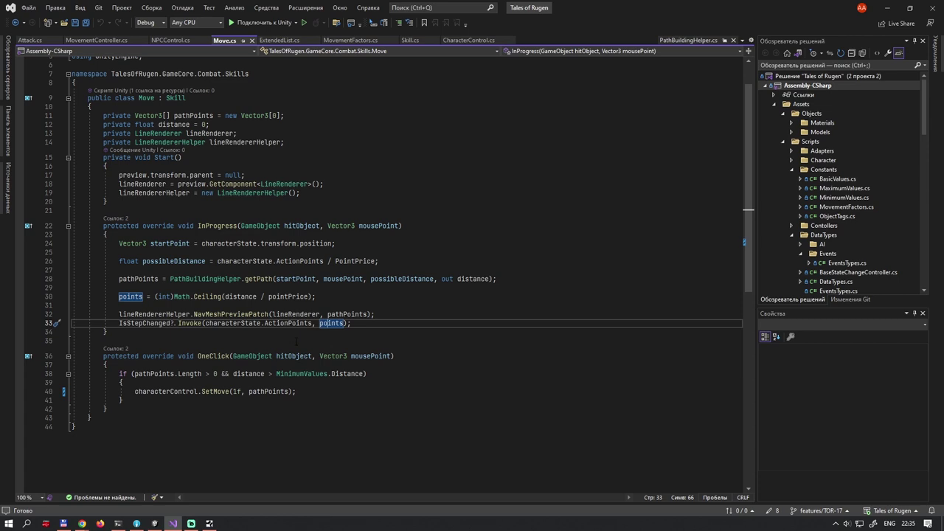
key(Right)
key(Right)
key(Right)
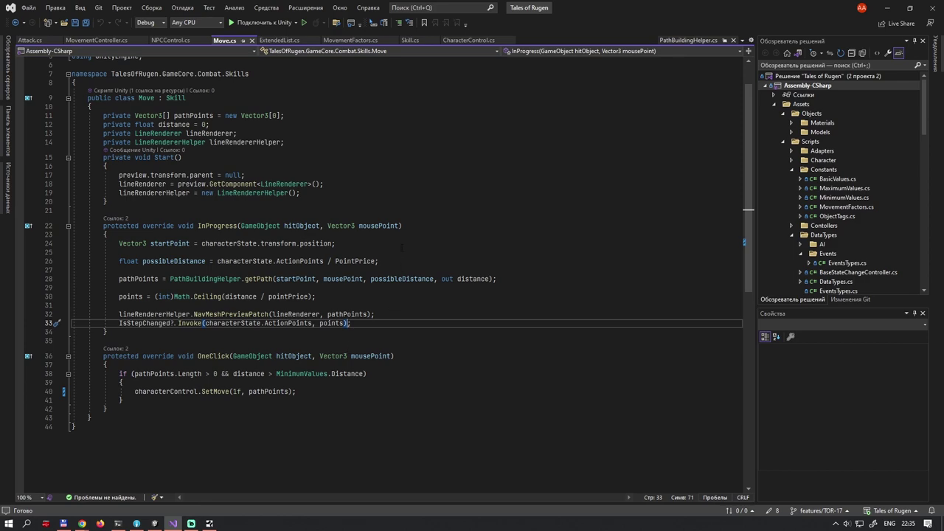
Select the SkillButton prefab in Prefabs/UI and scroll the Inspector to its Skill Button (Script) component.
click(154, 524)
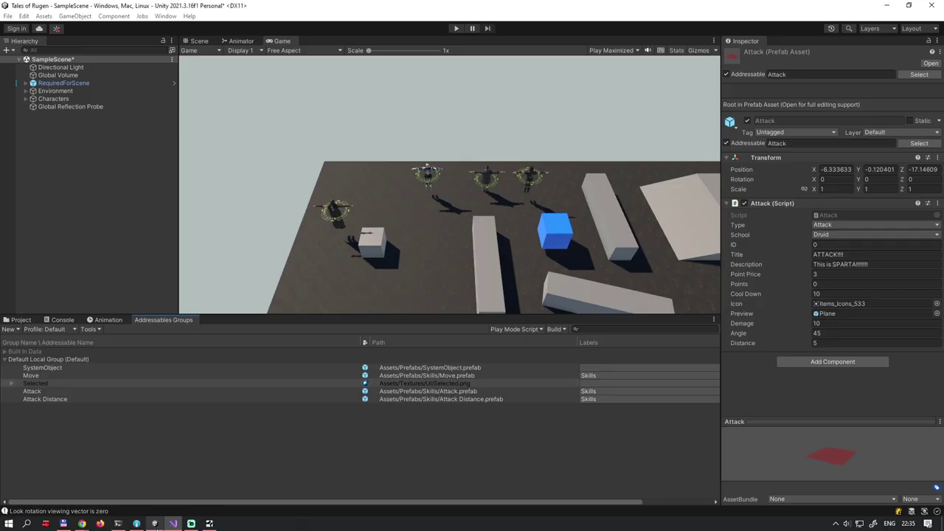
click(26, 321)
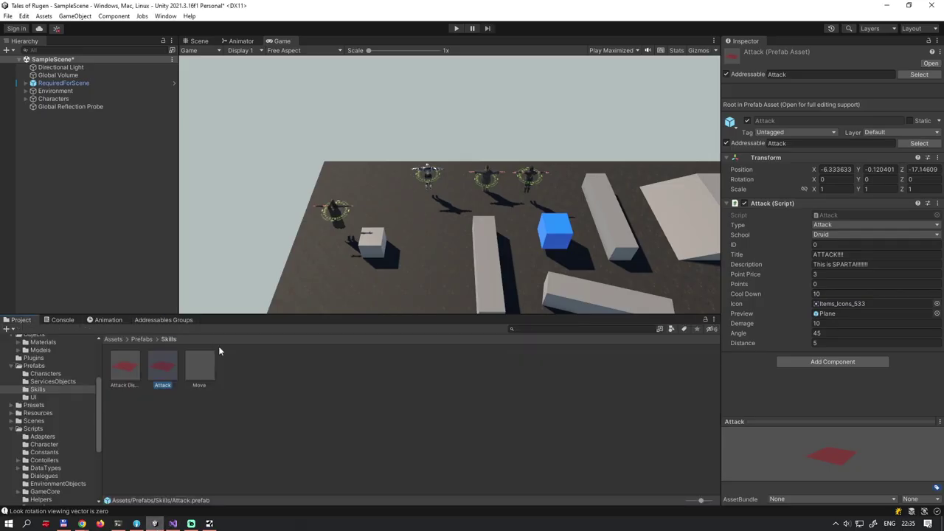
click(37, 397)
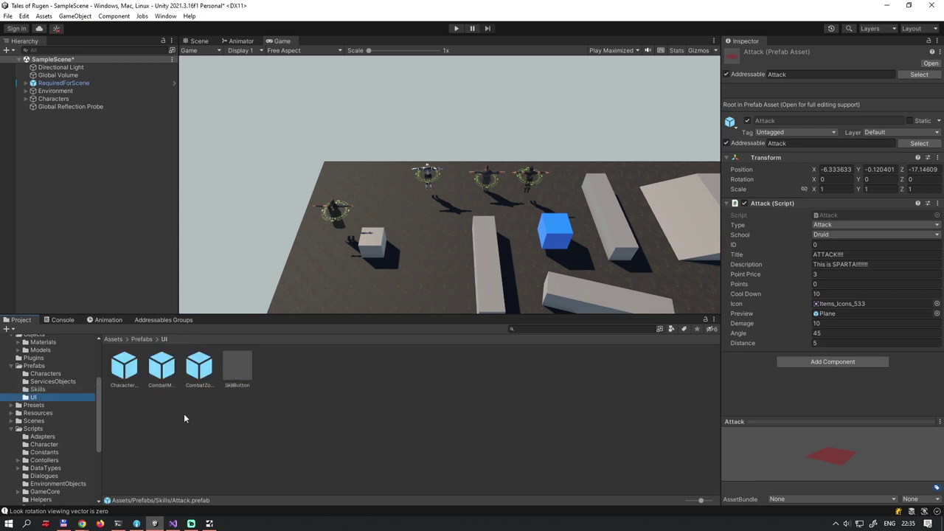
click(242, 371)
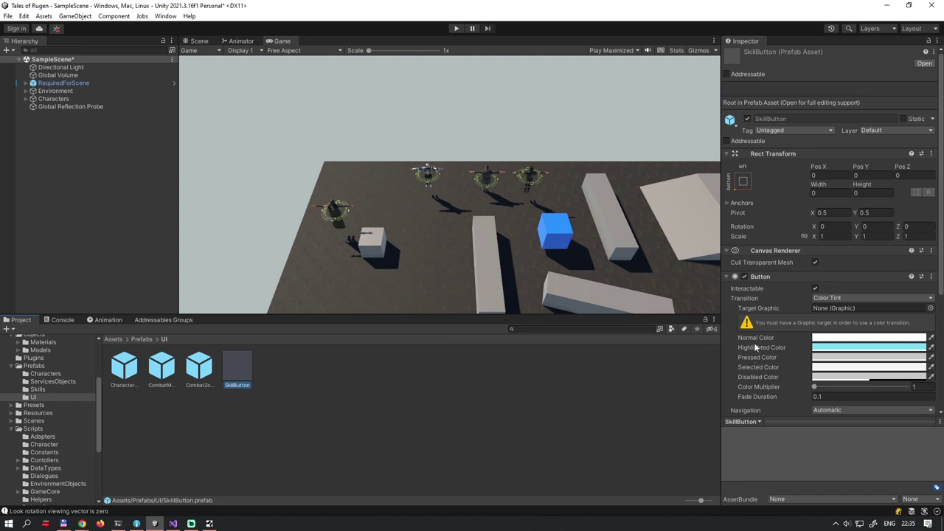
scroll(756, 340, down, 2)
scroll(757, 339, down, 2)
scroll(757, 338, down, 2)
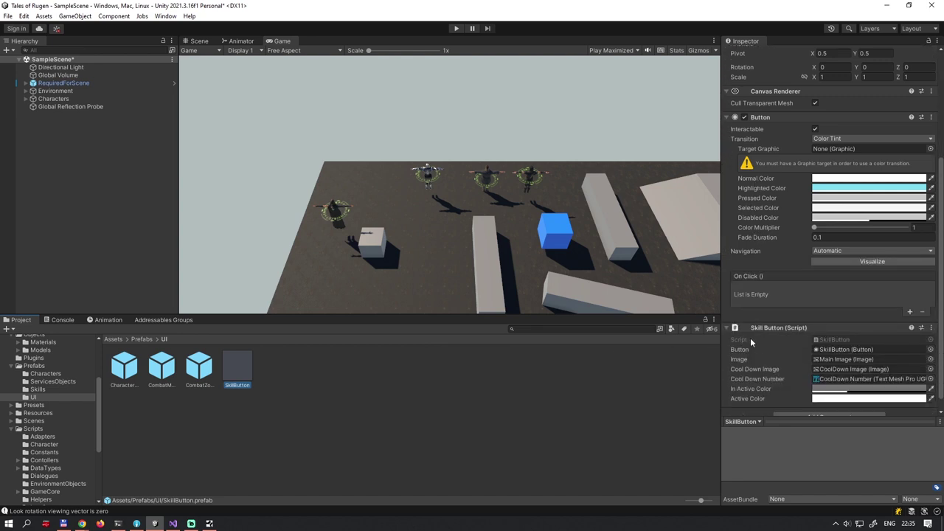
scroll(751, 338, down, 1)
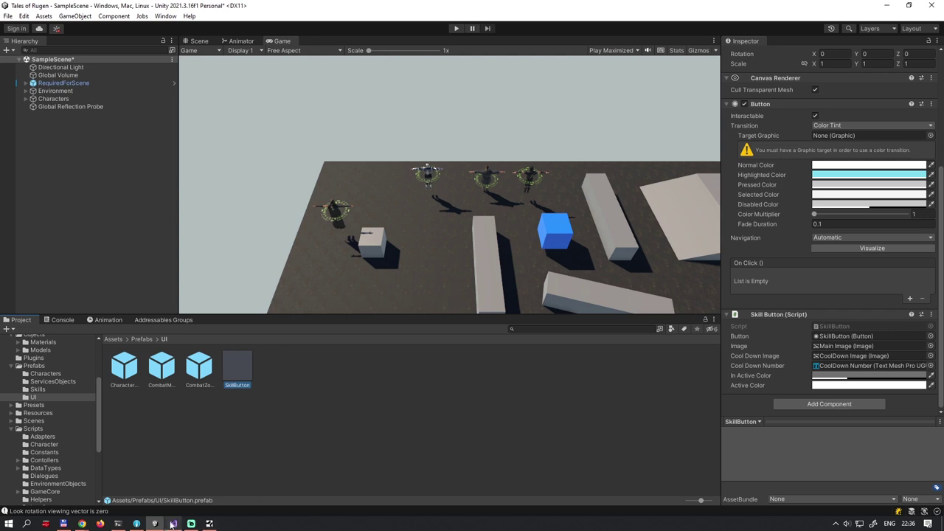
mouse_move(172, 524)
click(931, 315)
click(862, 433)
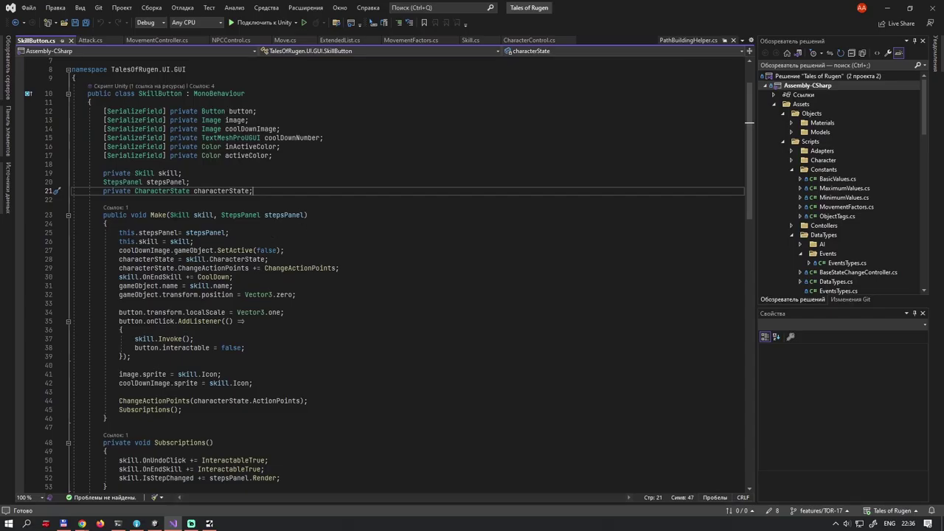
click(162, 215)
scroll(376, 233, down, 1)
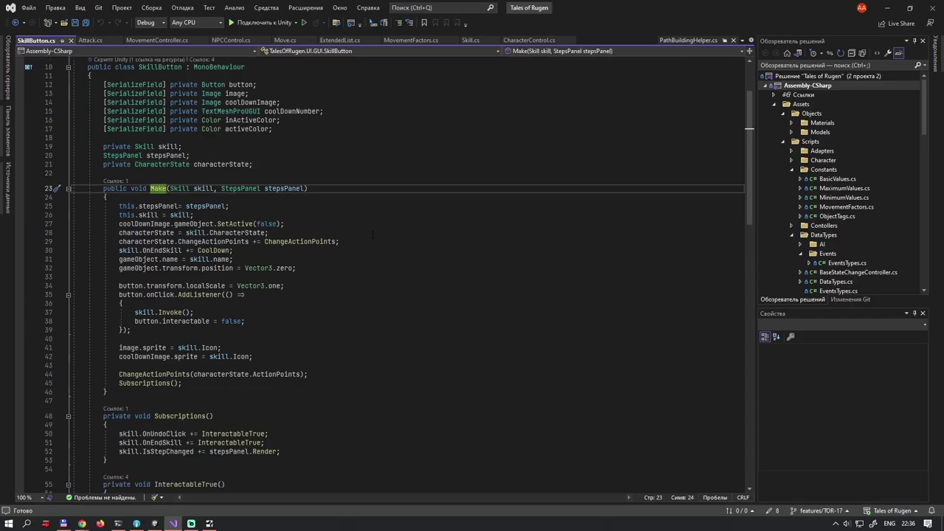
key(Down)
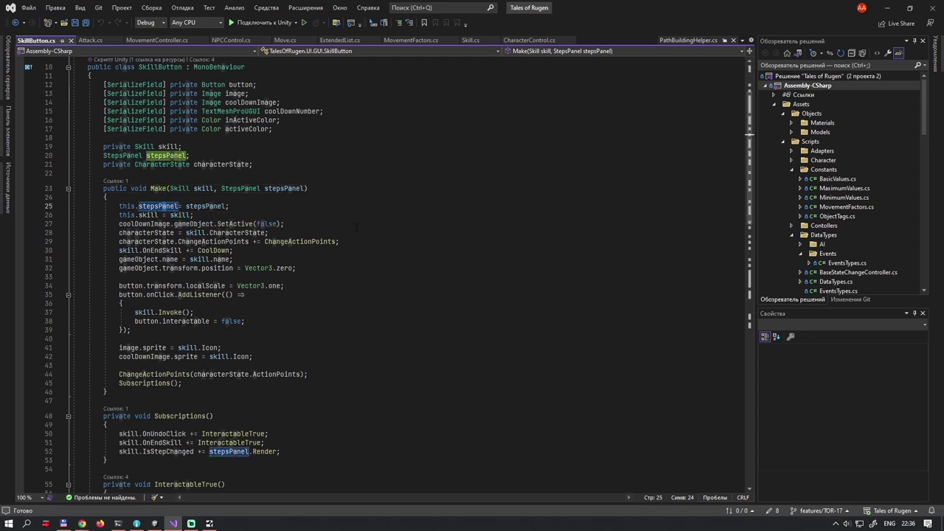
key(Down)
key(Down)
key(Down)
key(End)
click(147, 215)
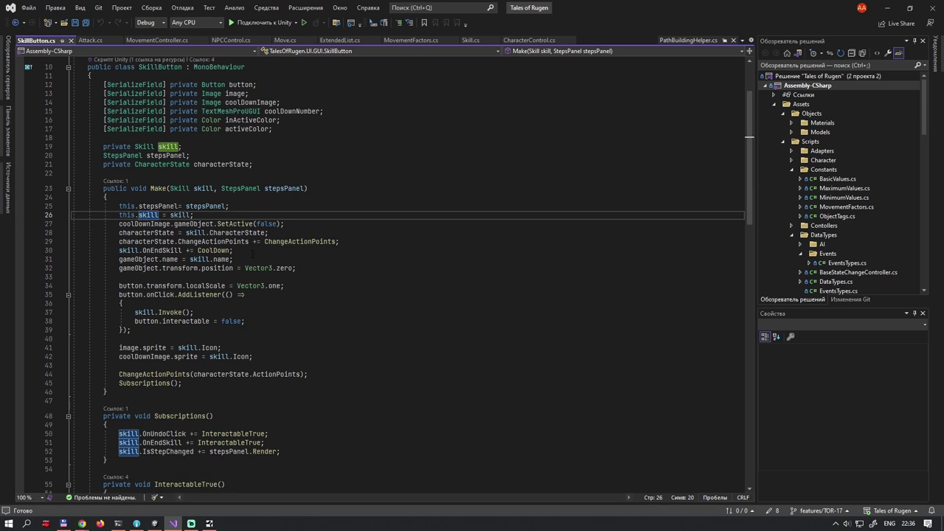
click(284, 188)
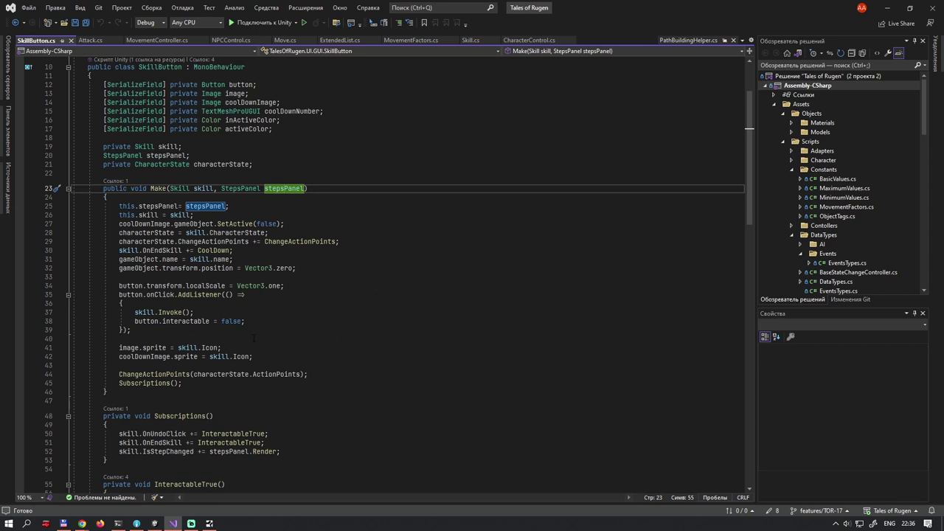
click(171, 224)
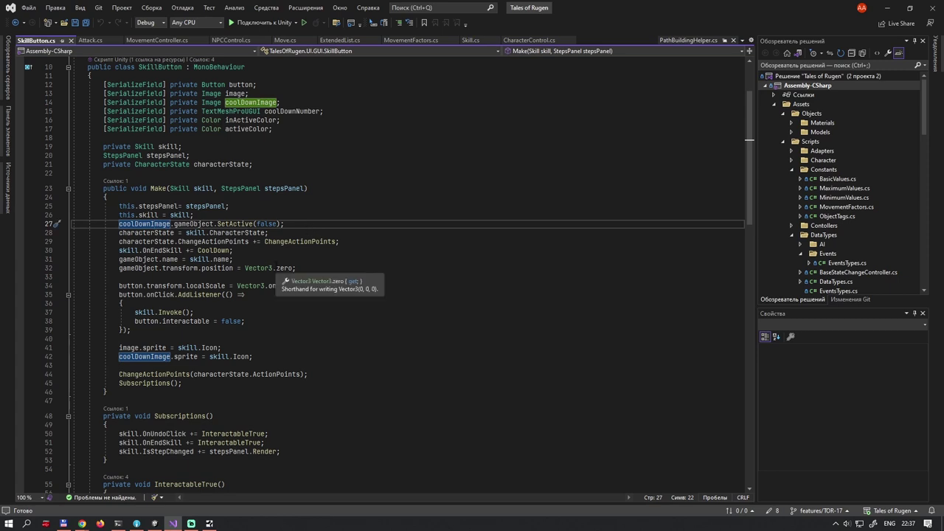
click(144, 232)
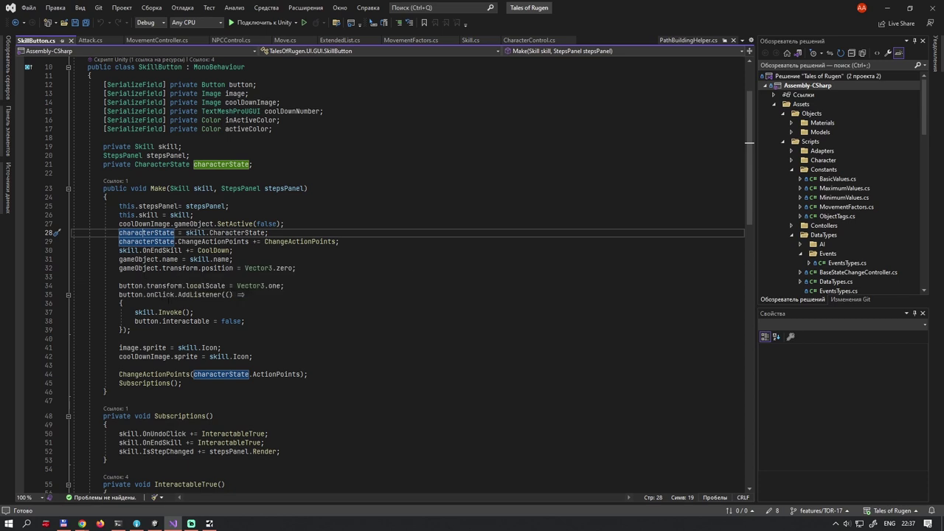
click(216, 295)
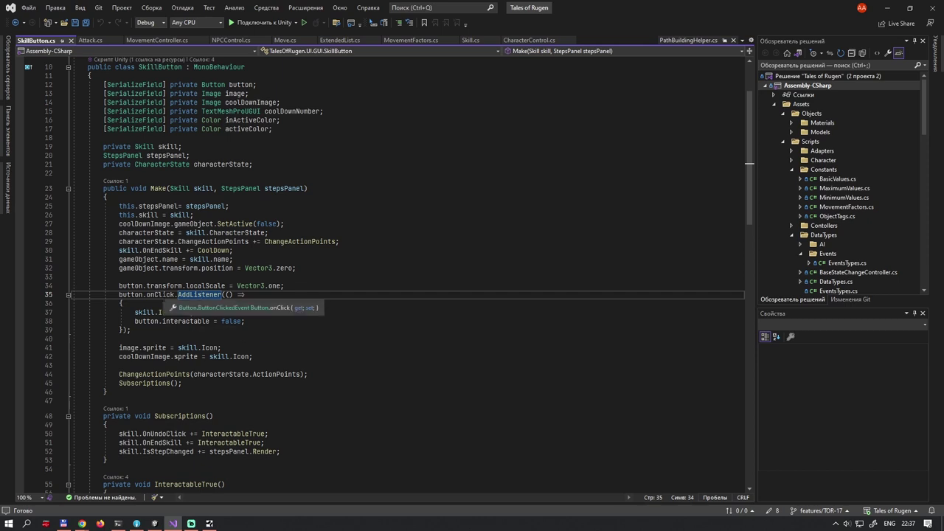
click(200, 295)
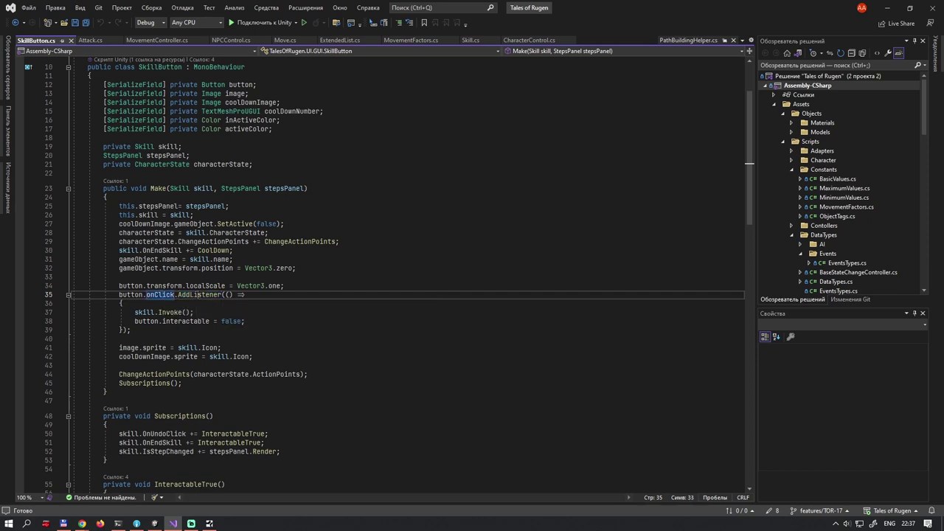
click(182, 312)
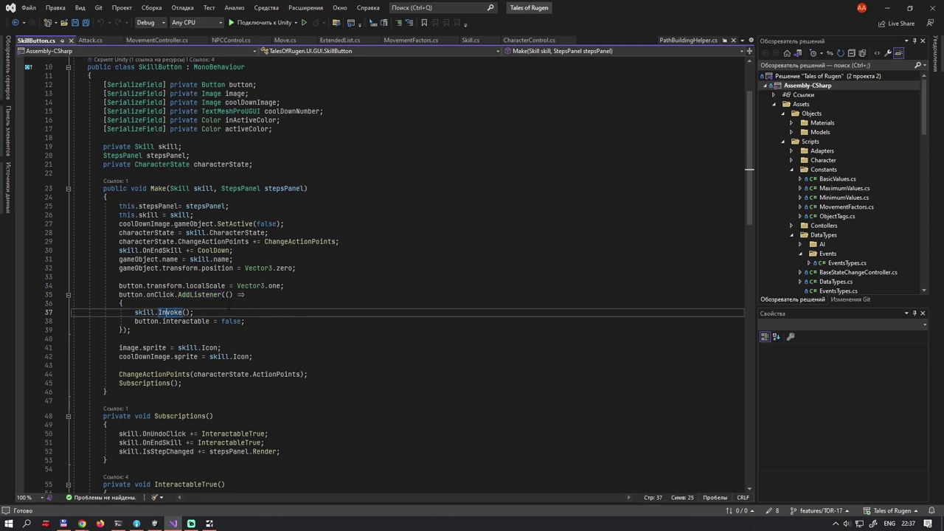
key(Down)
key(Up)
Review ChangeActionPoints, its stepsPanel.Render and CoolDown calls, and the PointPrice interactable check on line 62.
mouse_move(280, 242)
mouse_move(239, 295)
click(190, 374)
scroll(276, 341, down, 2)
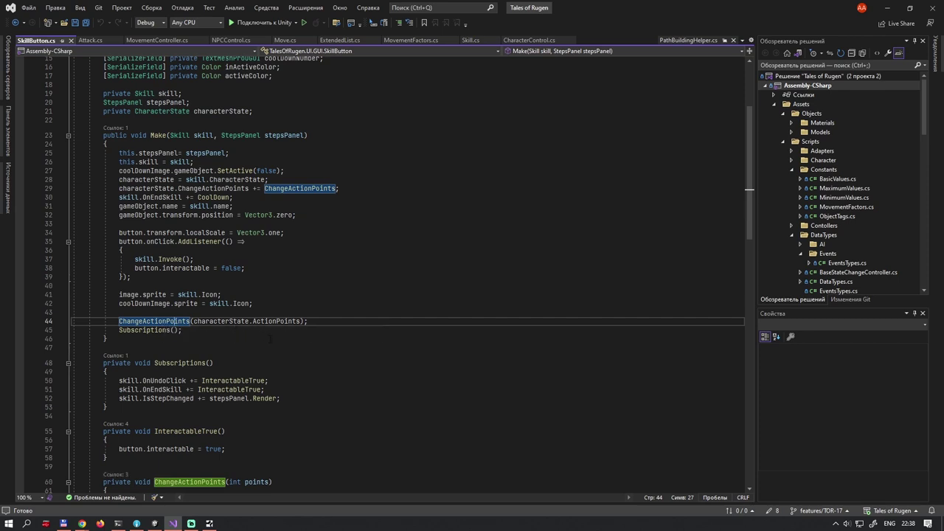
scroll(253, 336, down, 3)
scroll(253, 337, down, 1)
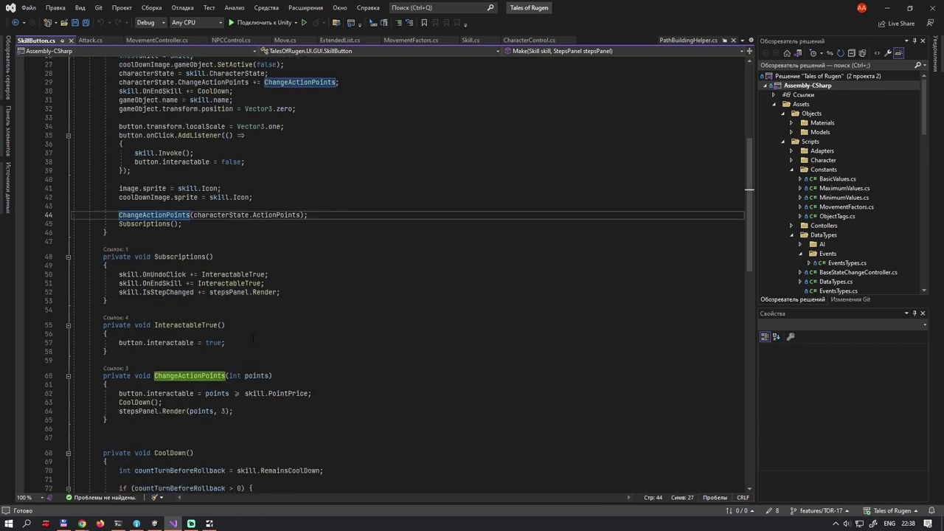
scroll(253, 336, down, 2)
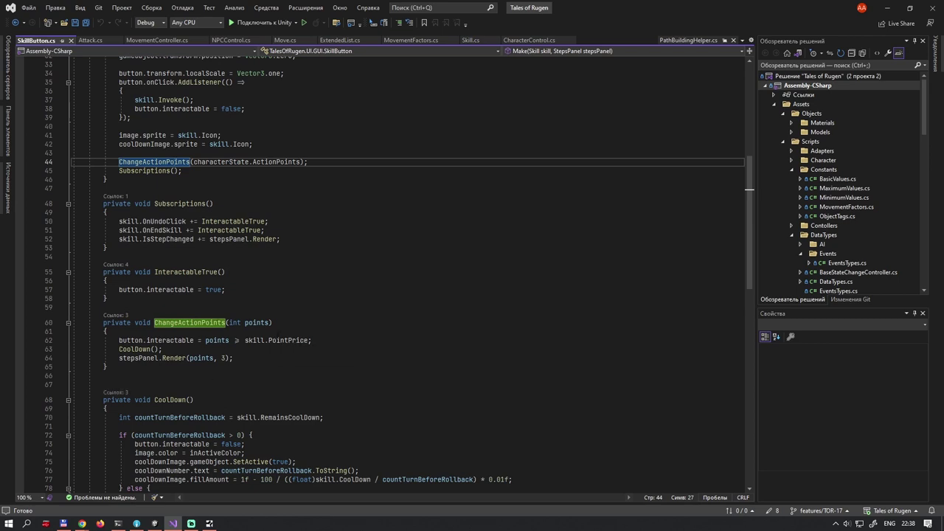
click(162, 357)
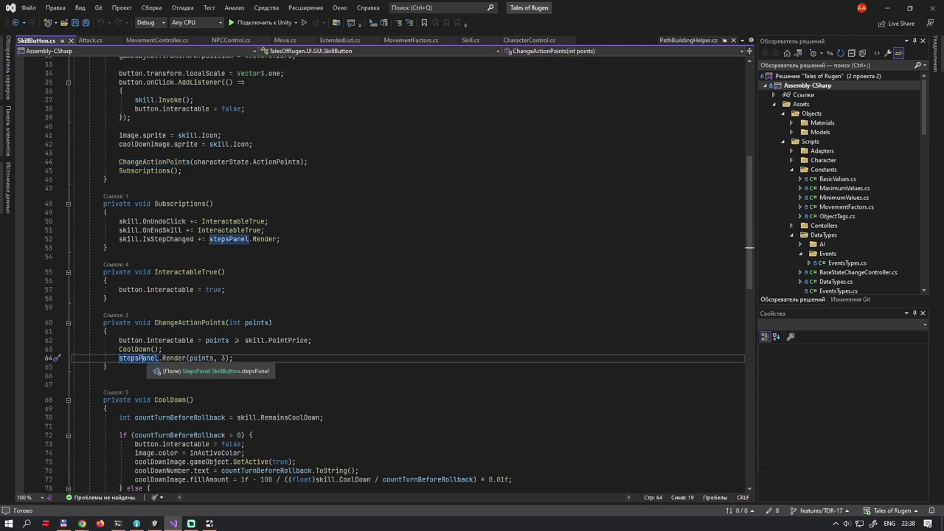
key(Up)
key(Left)
key(Left)
key(Left)
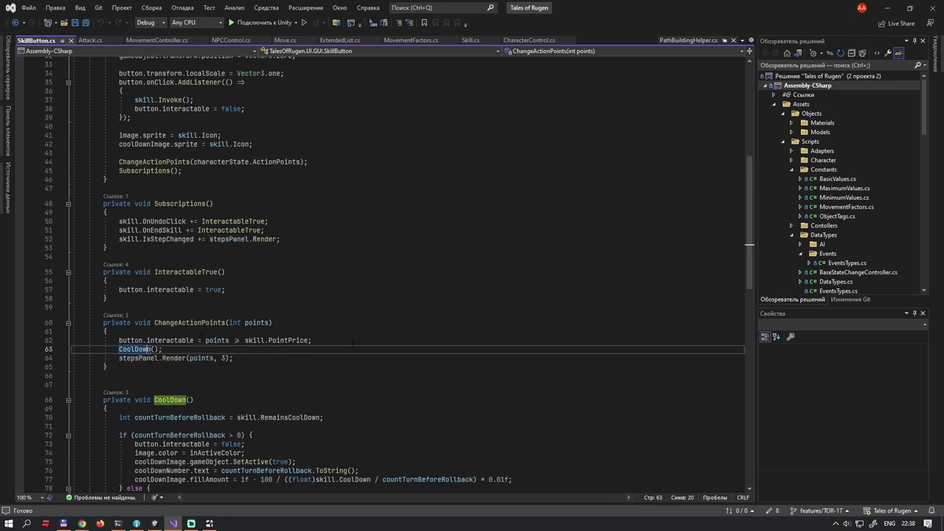
click(173, 340)
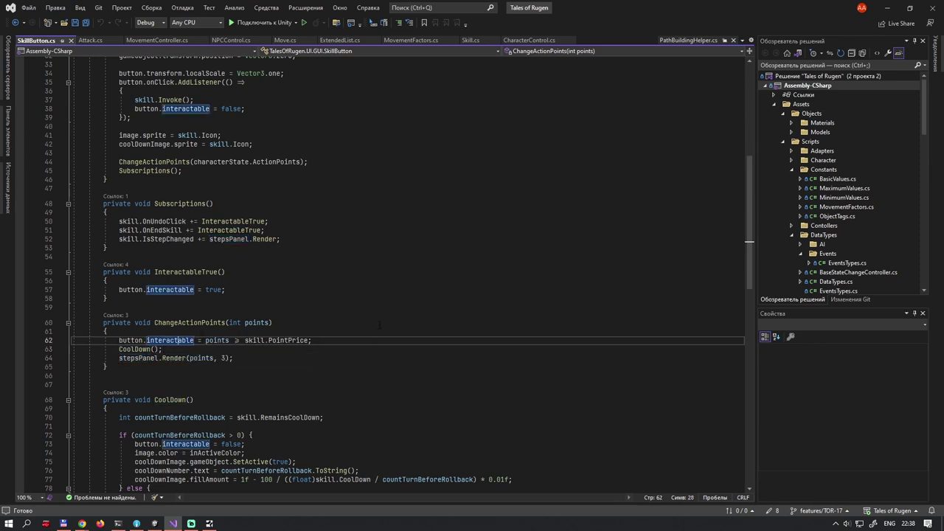
click(210, 340)
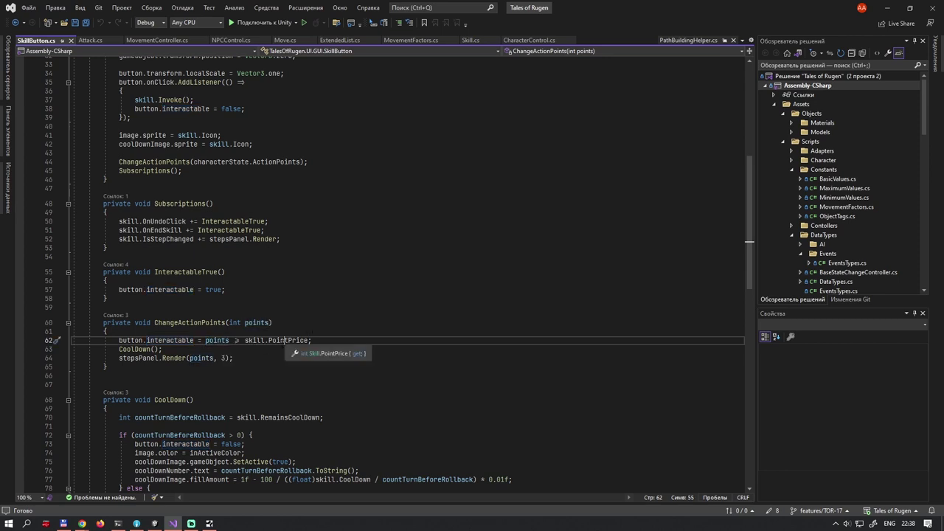
click(216, 340)
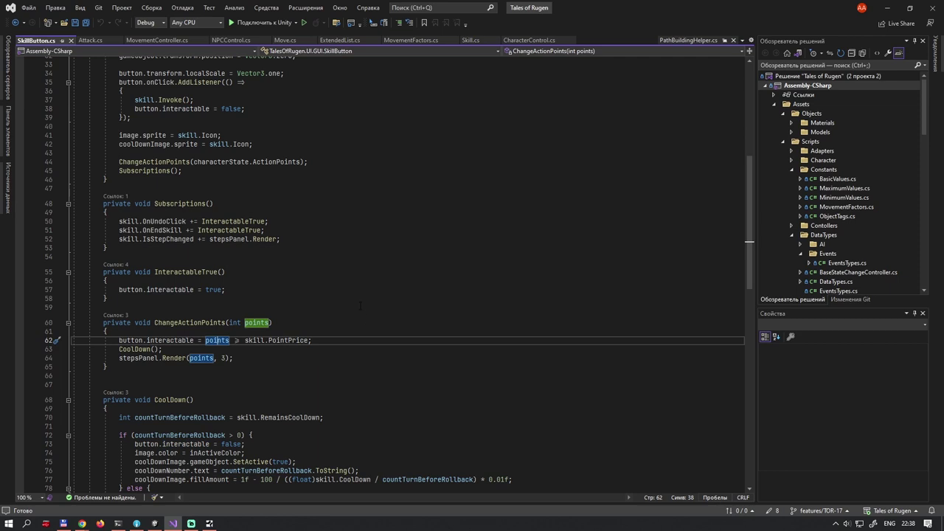
Review the Destroy method's event unsubscriptions on lines 89–91 and Object.Destroy(this), then open StepsPanel.cs.
click(162, 170)
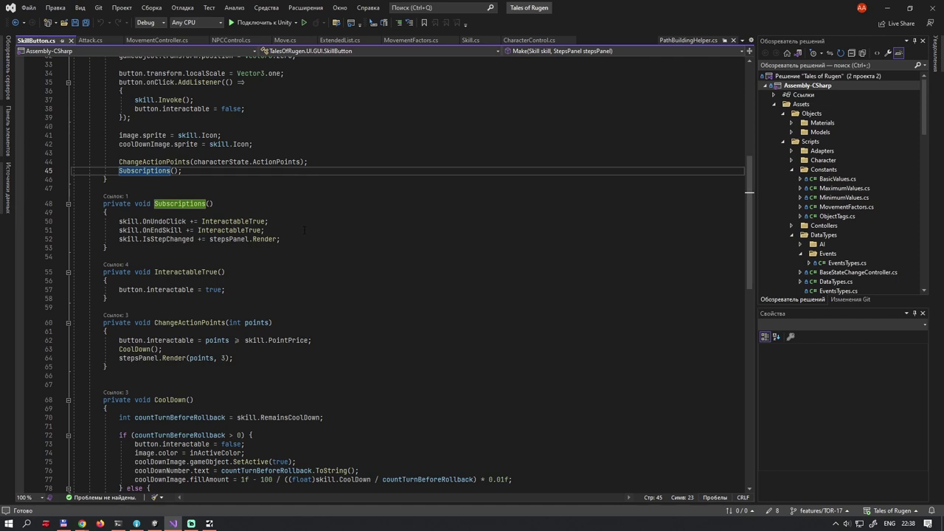
scroll(304, 230, down, 3)
scroll(305, 230, down, 4)
scroll(305, 230, down, 1)
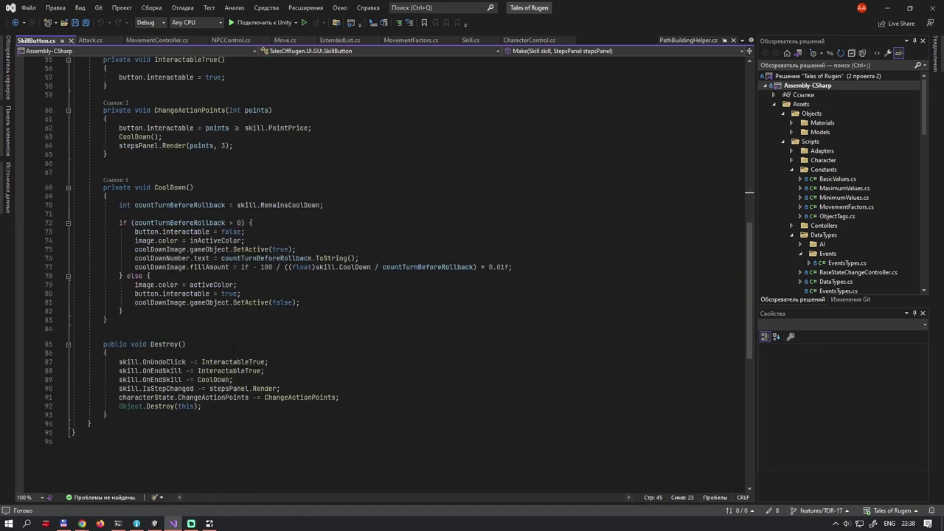
click(170, 344)
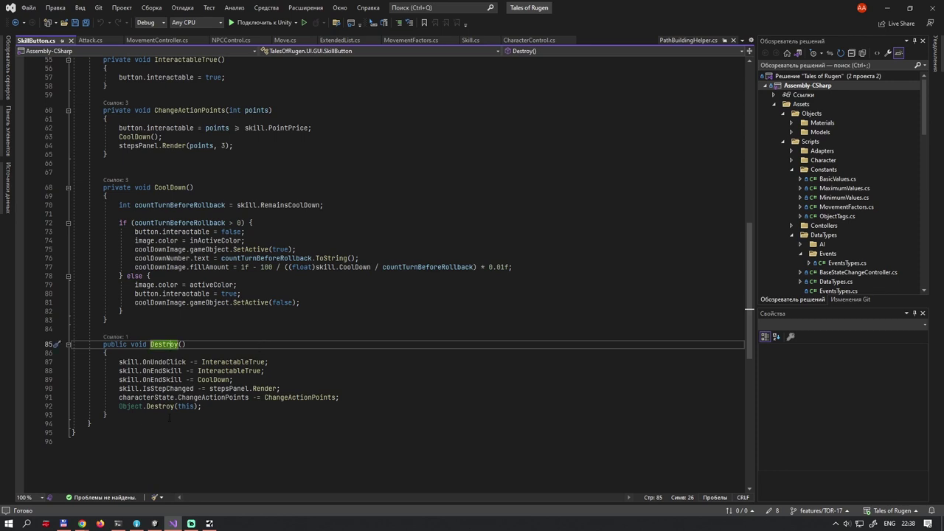
click(154, 406)
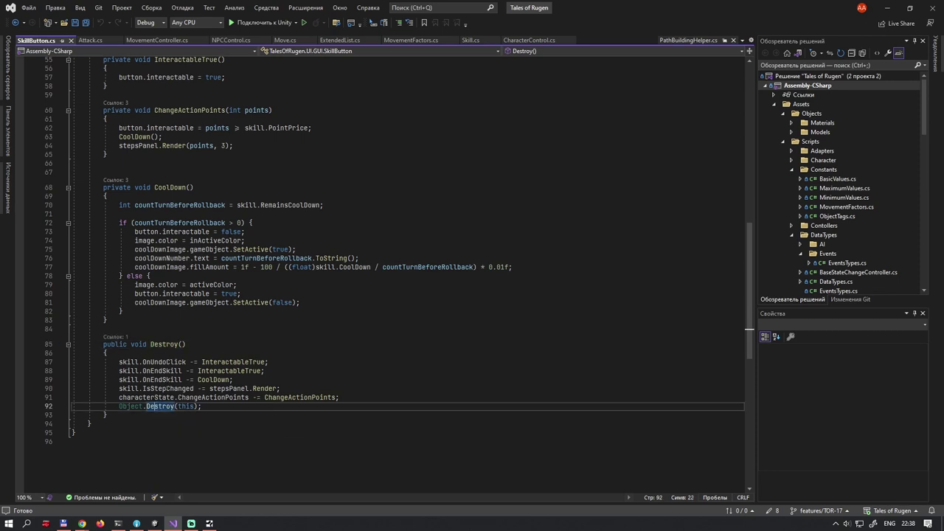
click(147, 362)
drag(143, 379, 159, 389)
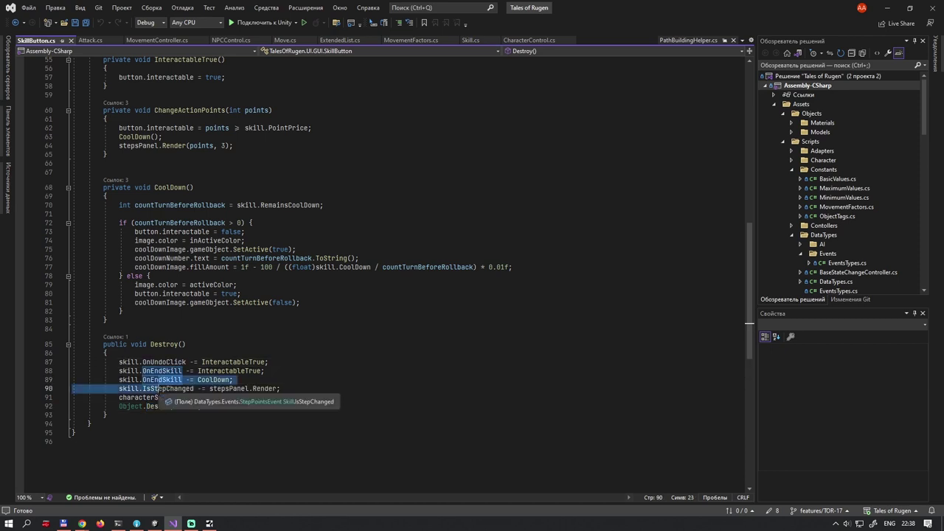
click(239, 398)
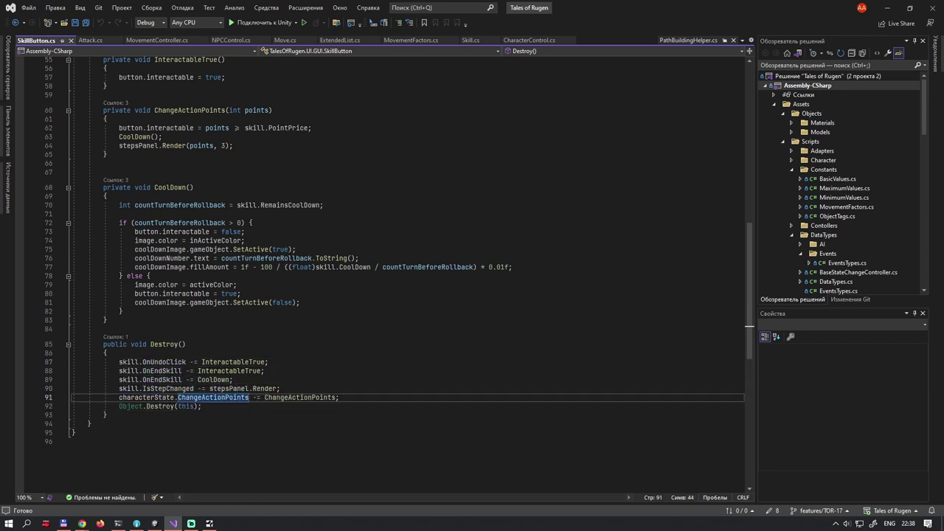
click(170, 406)
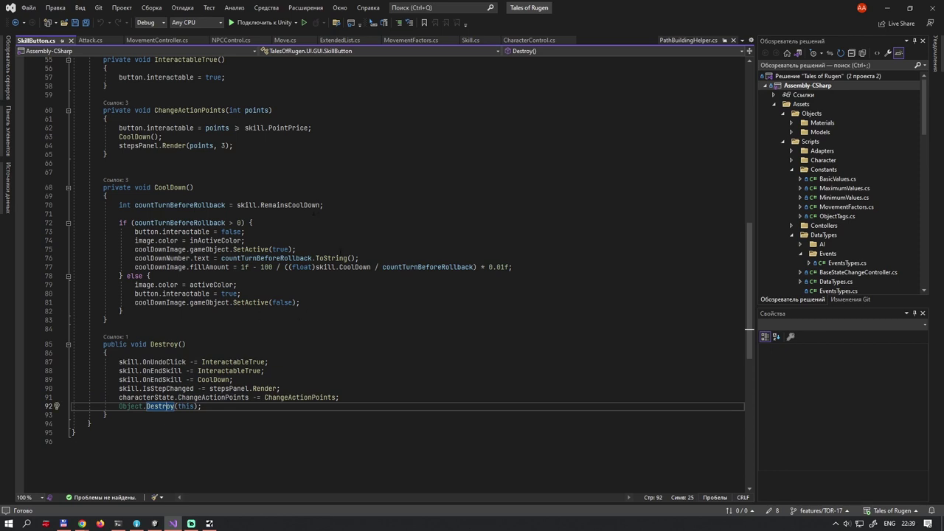
scroll(261, 190, up, 5)
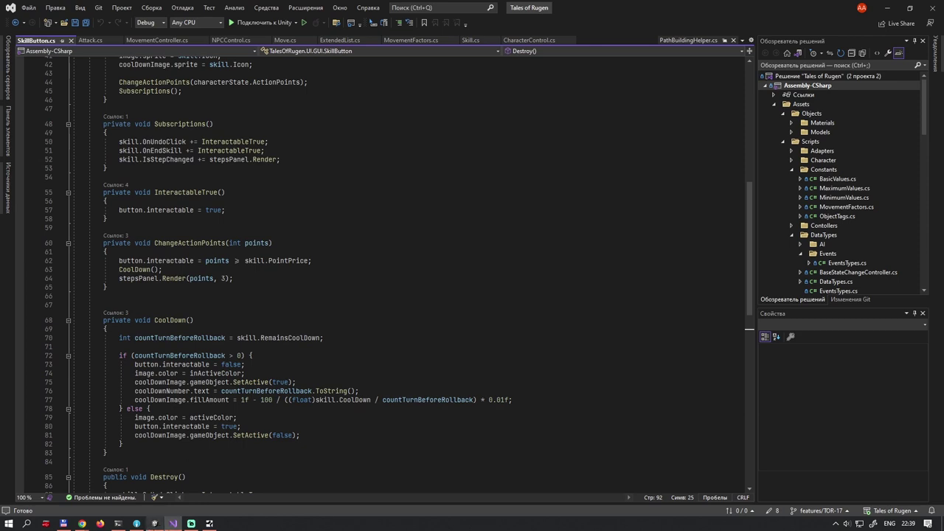
ctrl+click(170, 278)
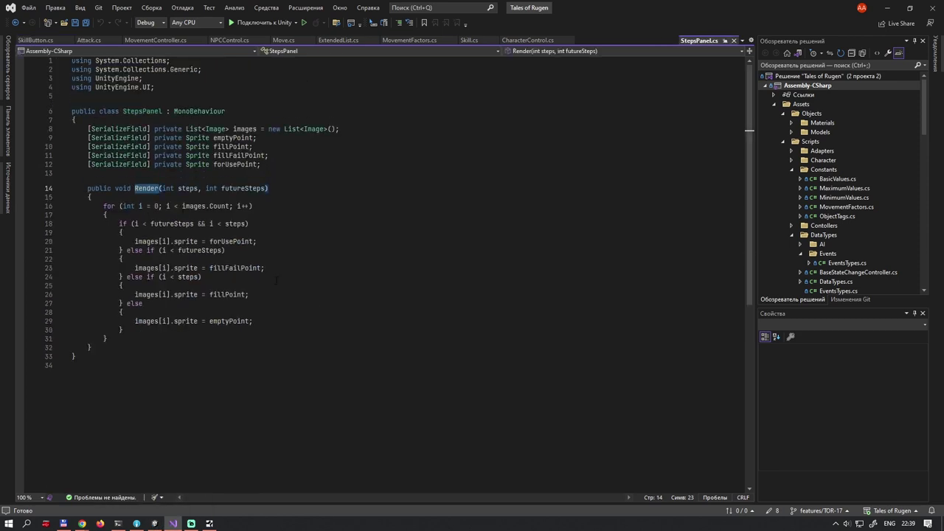
Highlight Render's steps and futureSteps parameters and the emptyPoint, fillPoint, fillFailPoint and forUsePoint sprite fields.
click(255, 207)
click(284, 189)
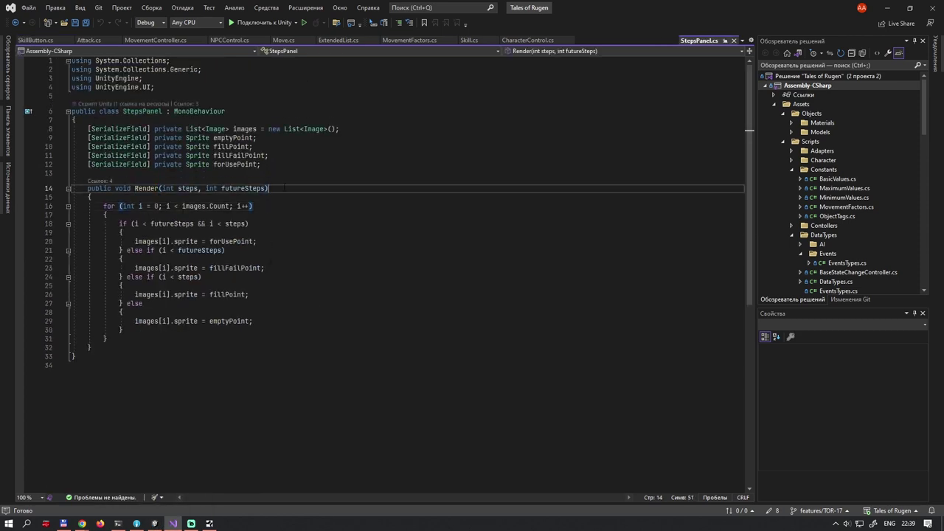
click(188, 189)
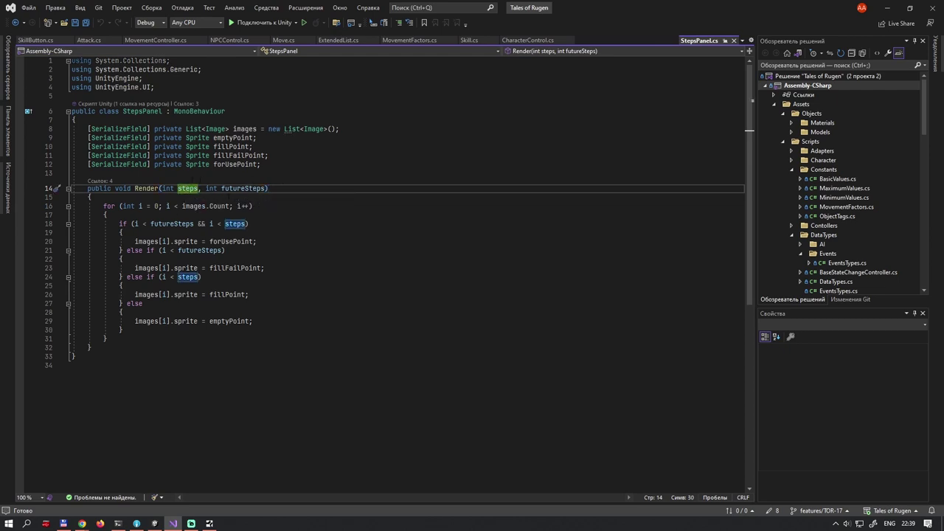
click(234, 189)
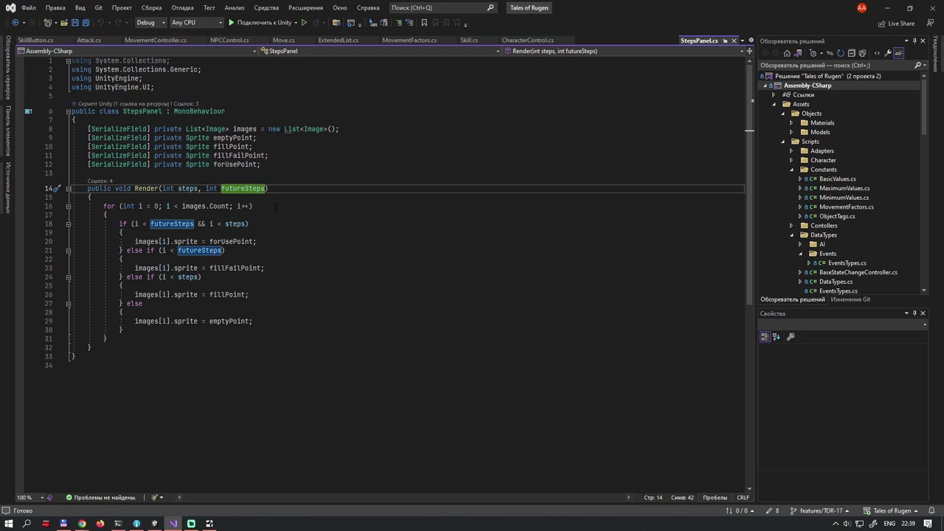
click(279, 147)
key(Down)
key(Down)
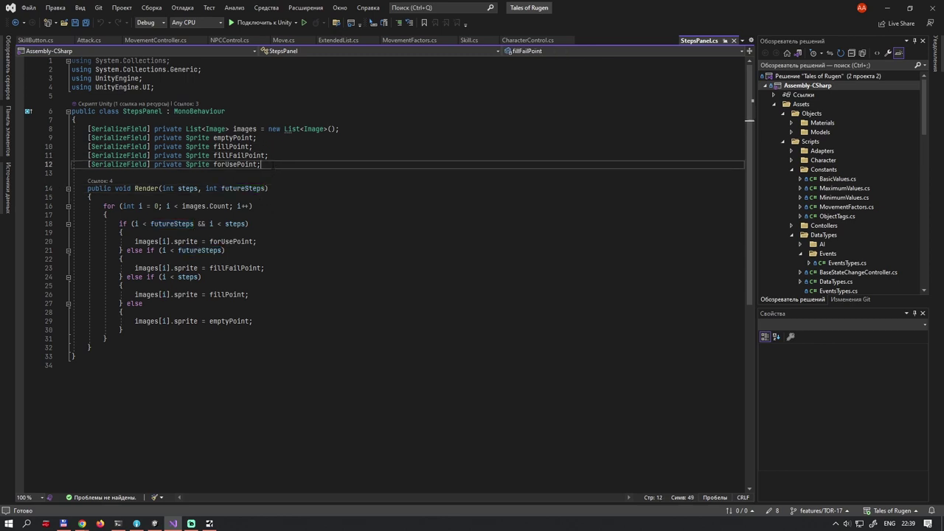
click(279, 140)
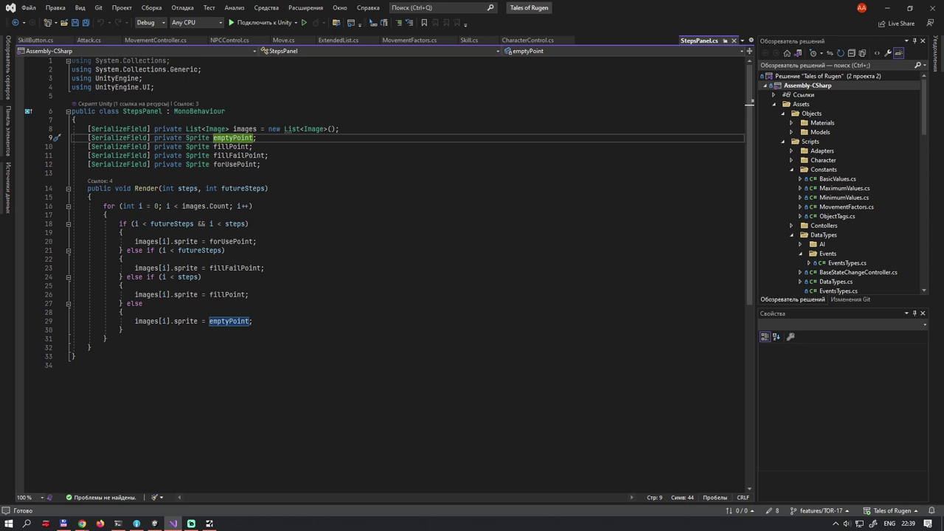
click(223, 146)
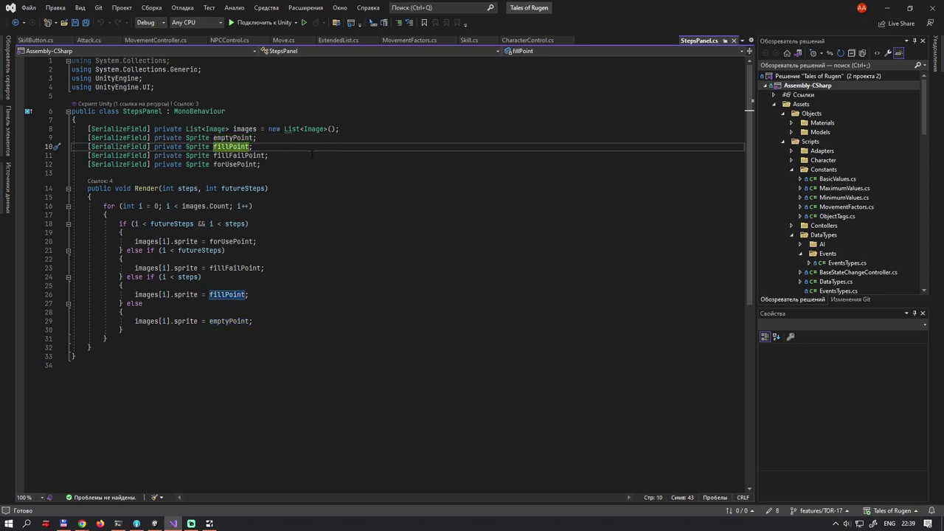
key(Down)
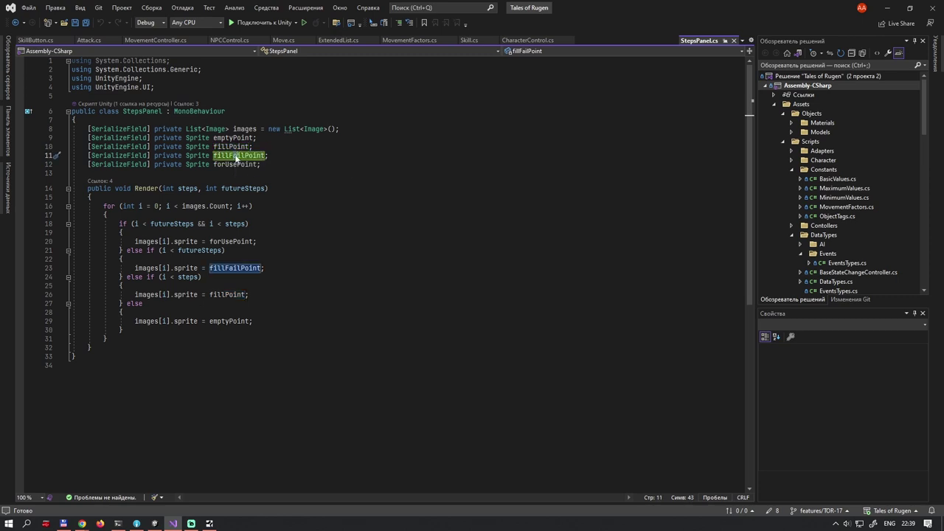
click(287, 160)
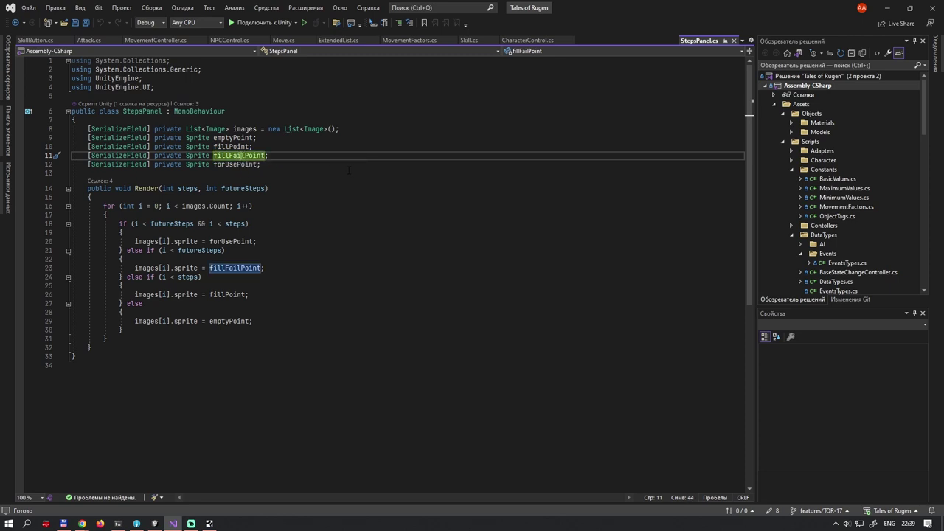
click(243, 164)
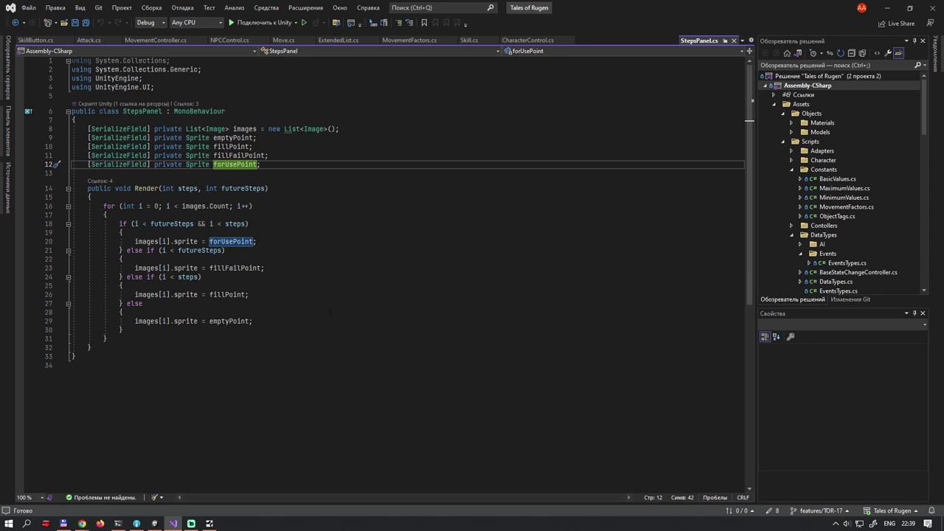
Walk through Render's forUsePoint, futureSteps and final emptyPoint branches, then switch to Unity.
click(274, 245)
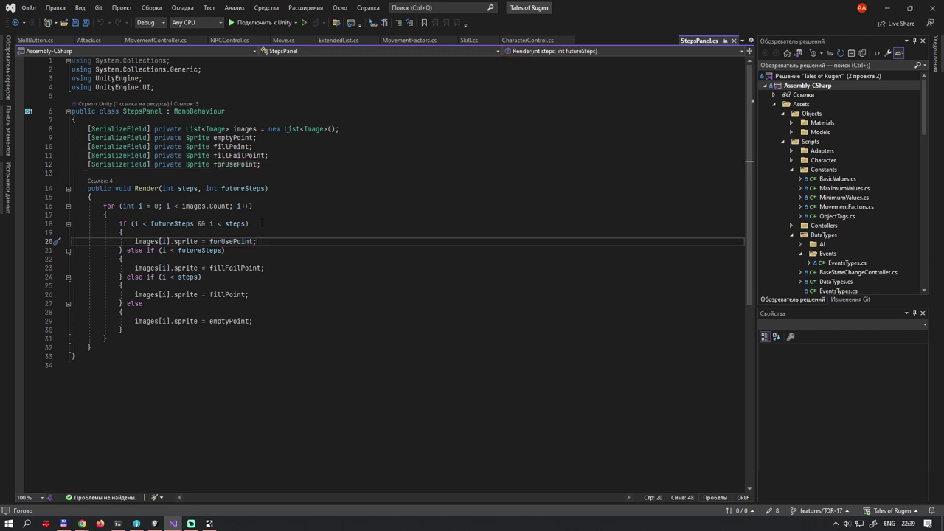
click(262, 222)
click(156, 233)
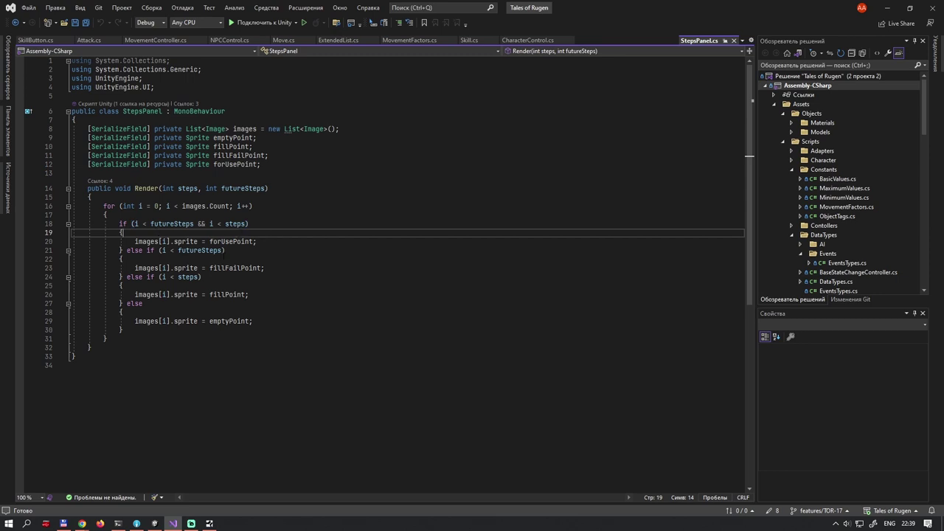
click(237, 251)
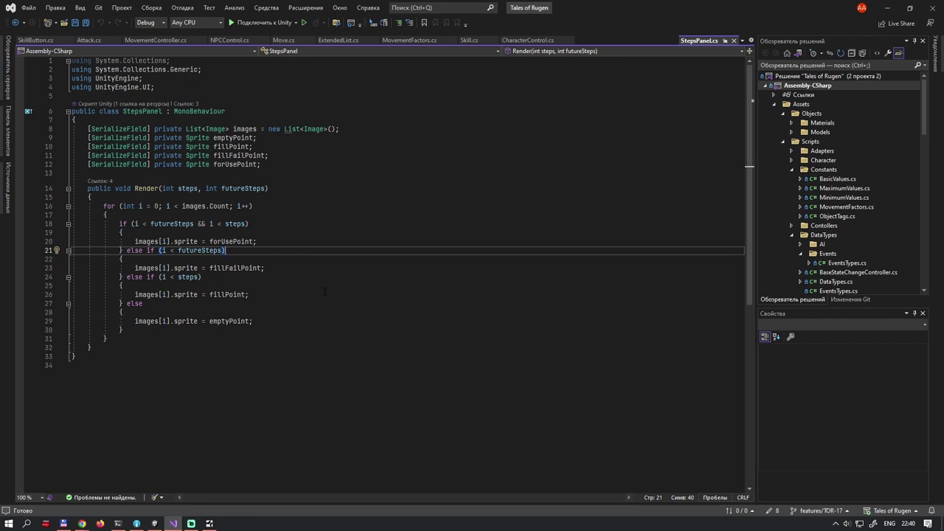
drag(134, 241, 250, 295)
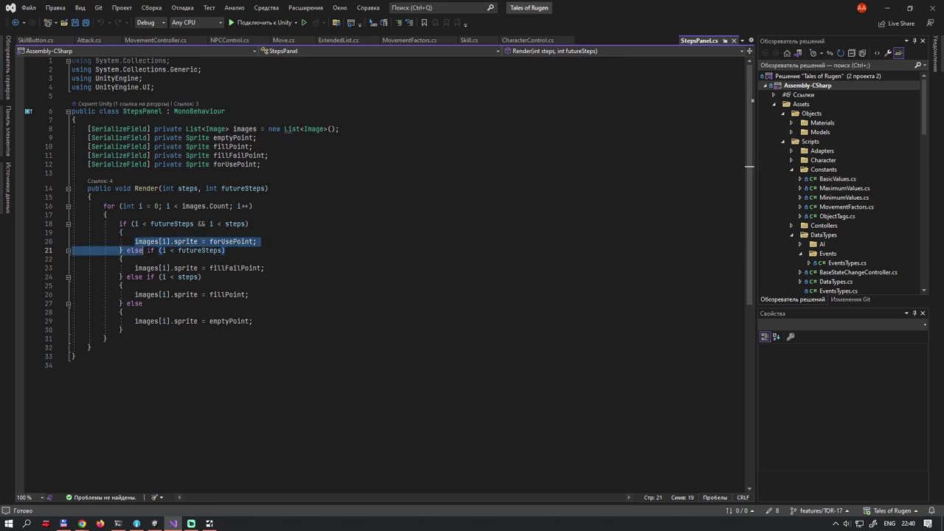
click(147, 320)
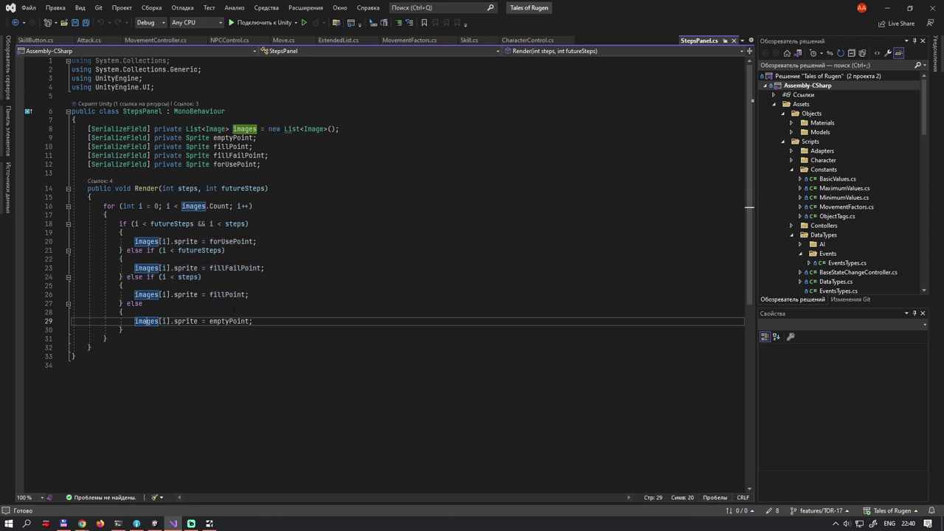
click(184, 321)
click(230, 321)
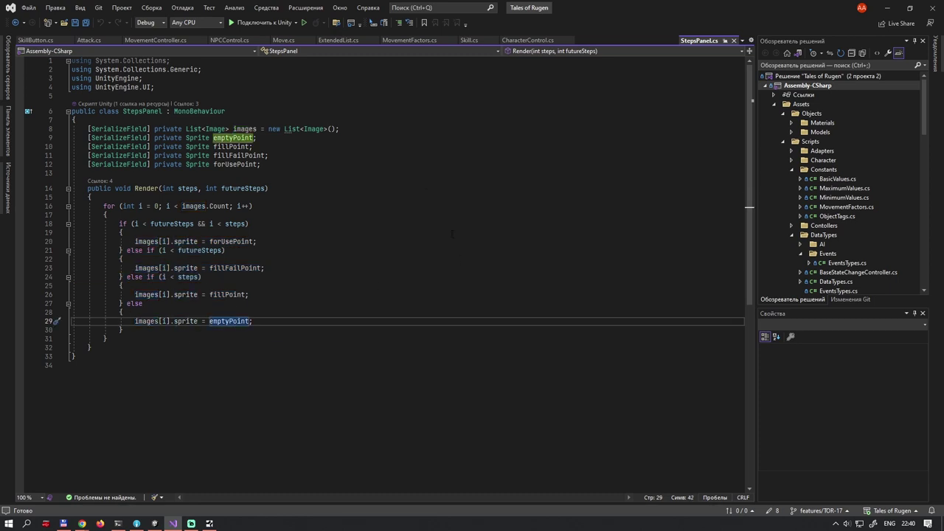
key(alt+Tab)
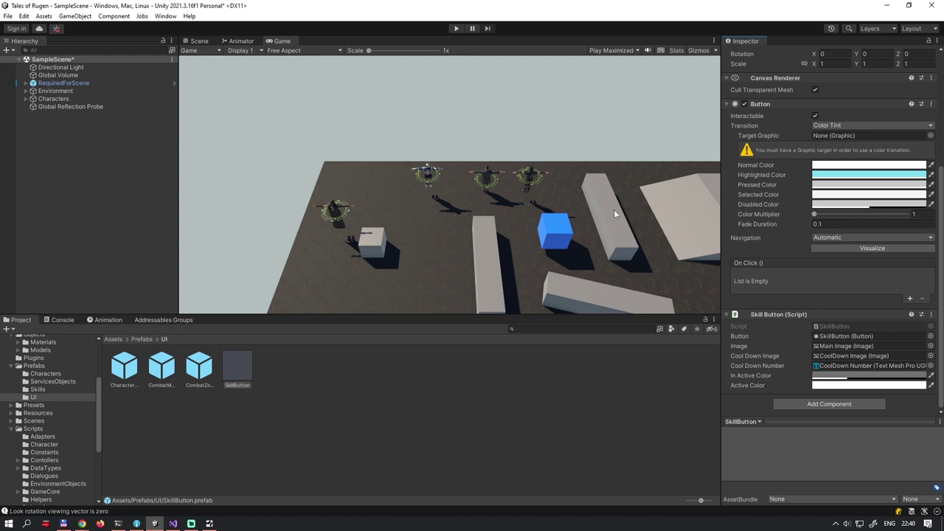
Press Play to start the tactics scene.
click(456, 28)
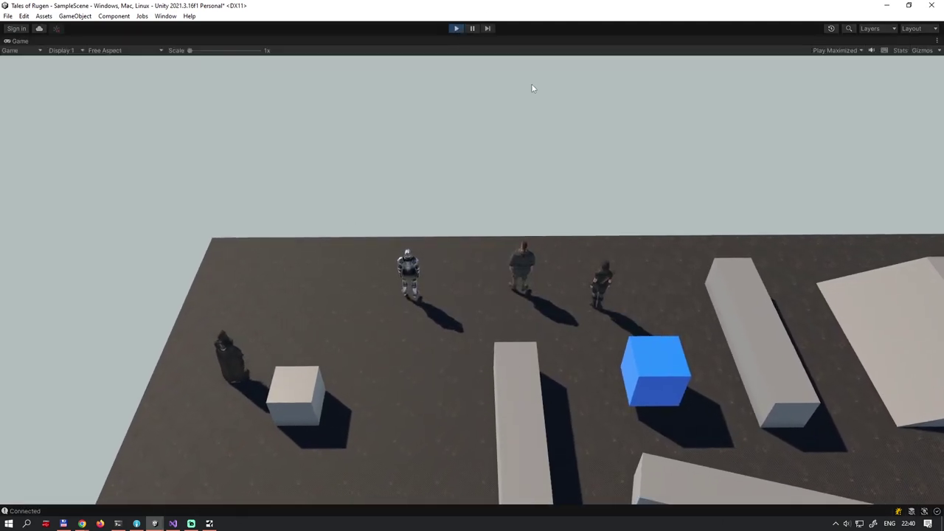
Select the centre character, walk it to several ground spots, and end its turn.
click(523, 264)
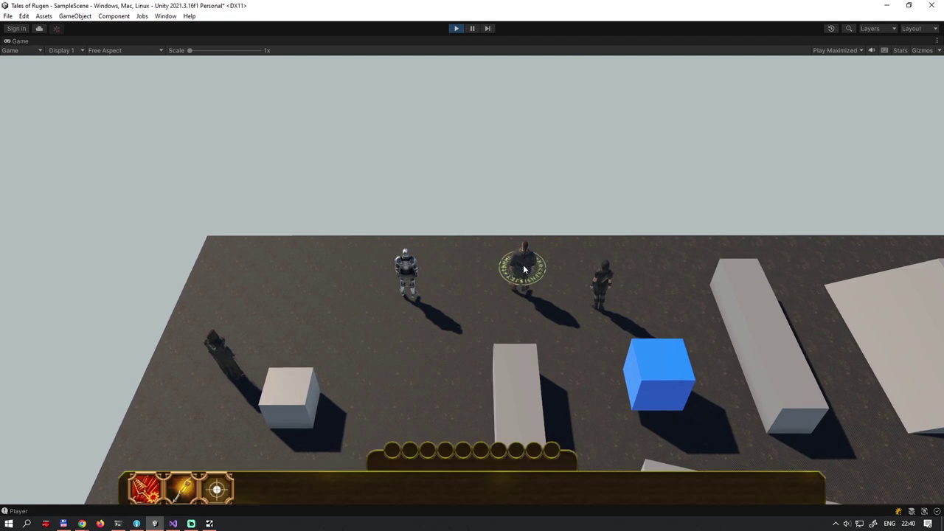
click(425, 344)
click(332, 310)
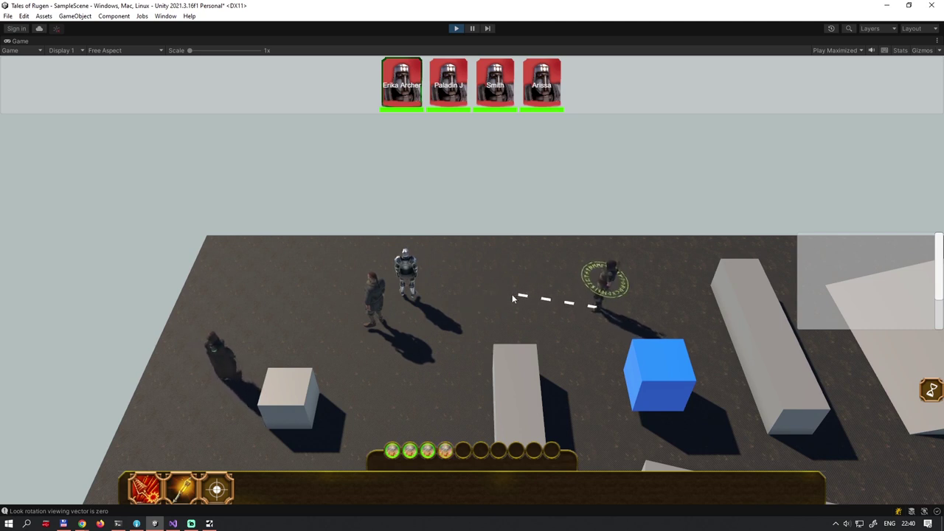
click(499, 295)
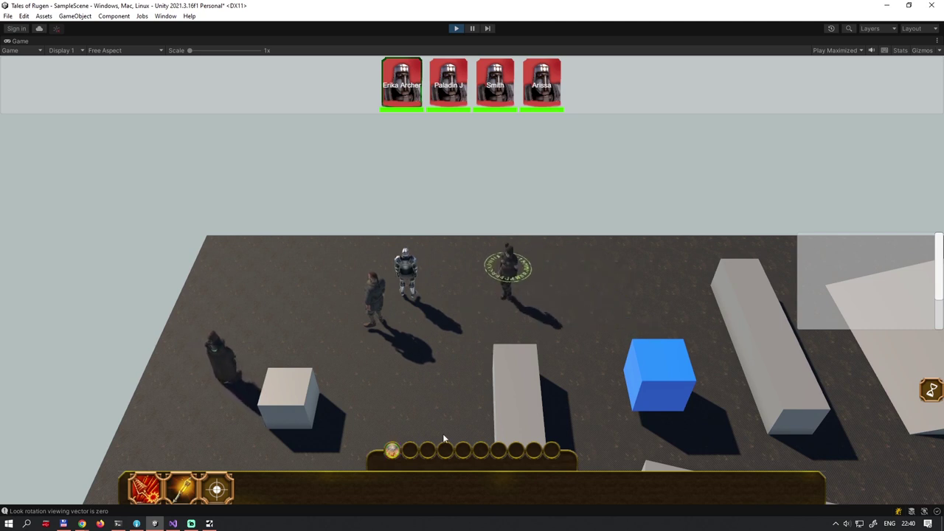
click(931, 391)
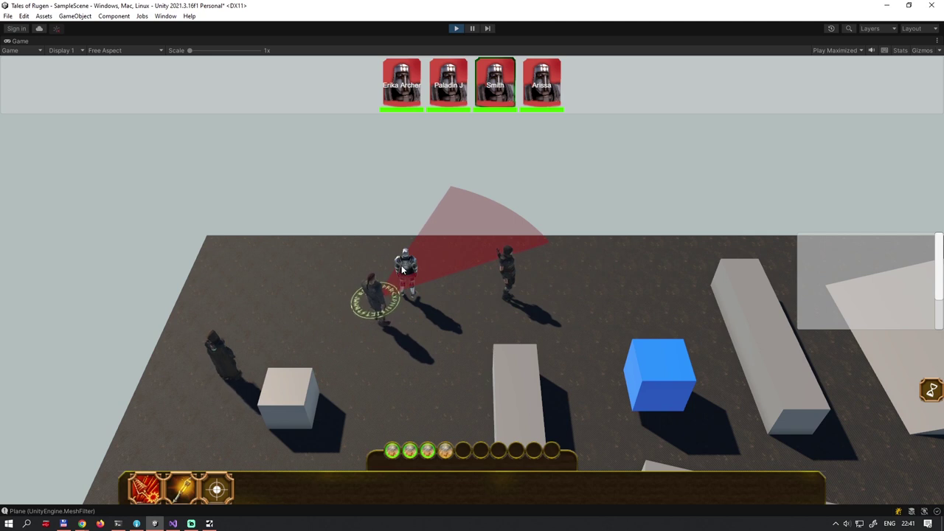
Cast the cone skill, pass the turn, then aim and cast the cone skill with the next character.
click(405, 293)
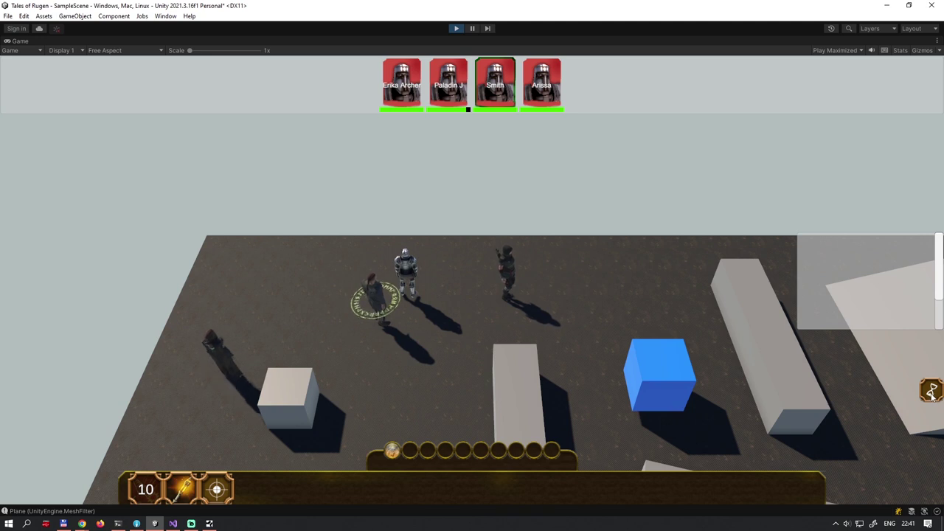
click(932, 393)
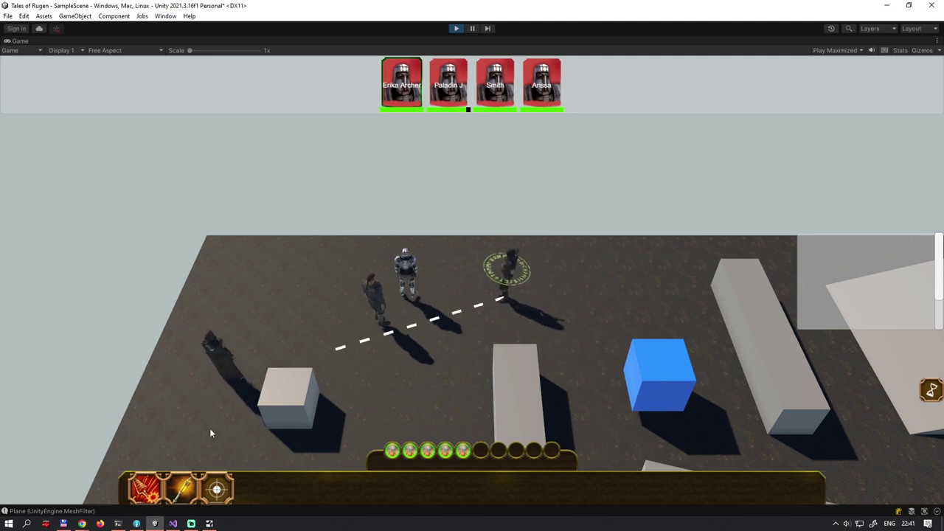
click(144, 488)
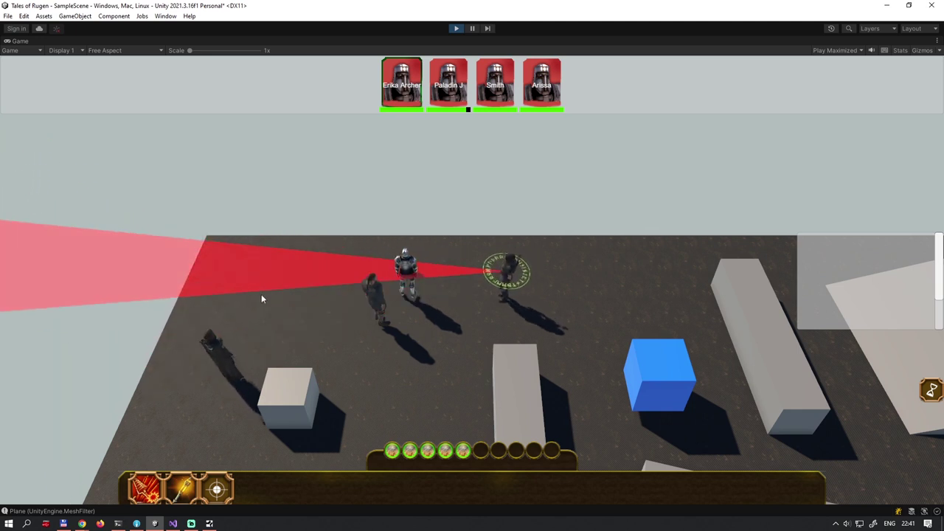
click(261, 295)
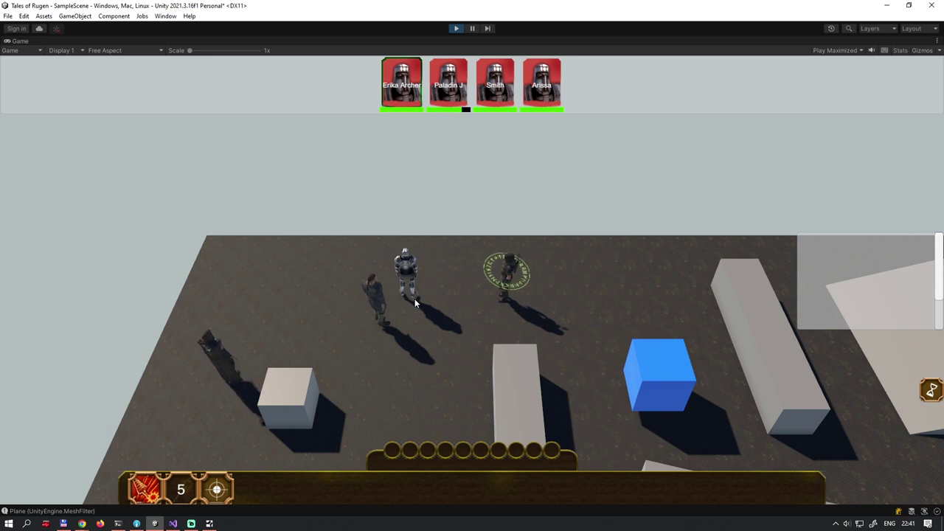
Switch to the third character, cast its second skill into the aimed cone, then stop play mode.
key(2)
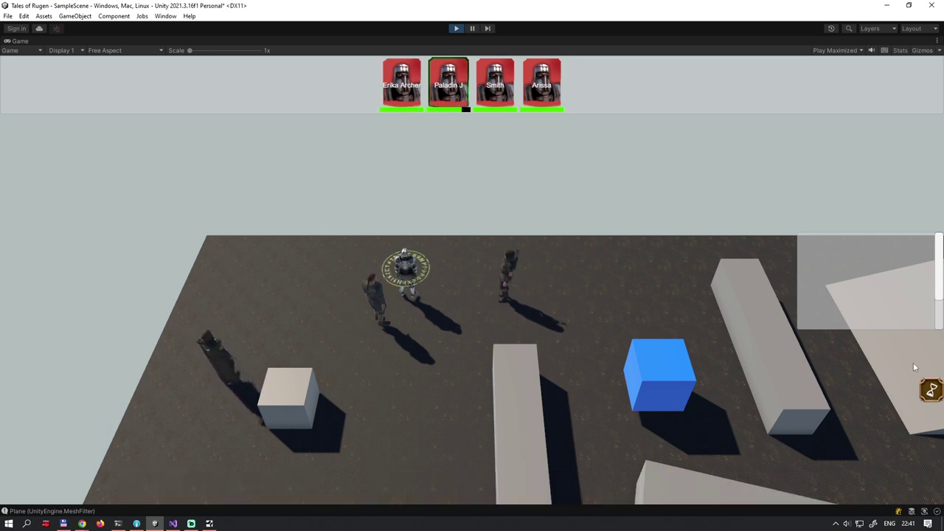
key(3)
click(185, 481)
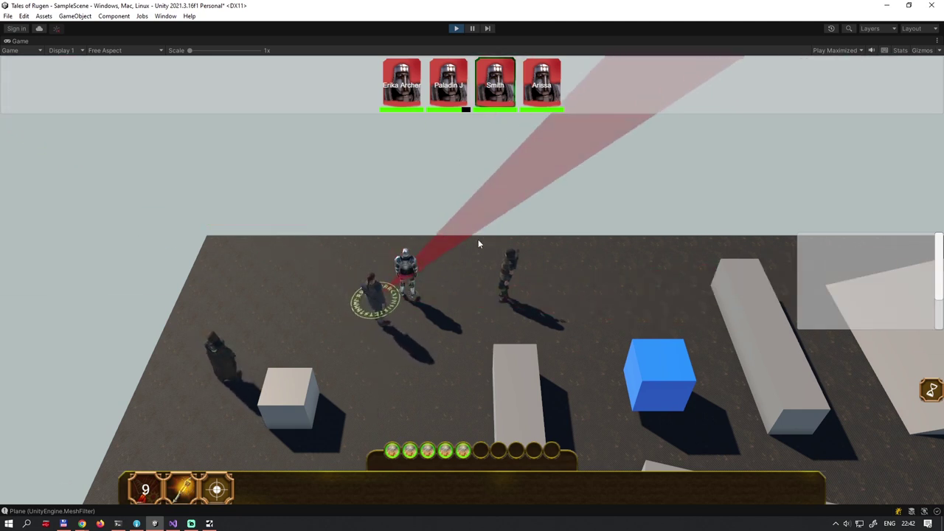
click(478, 244)
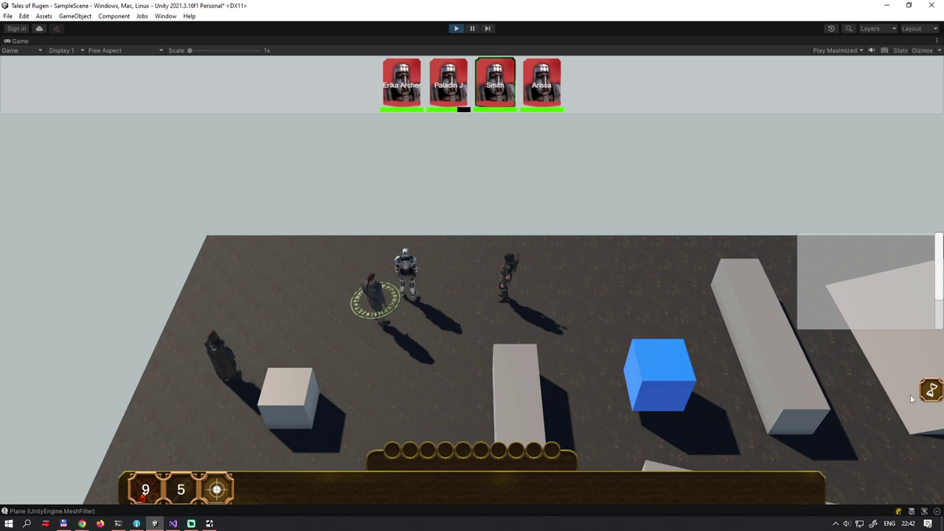
click(457, 29)
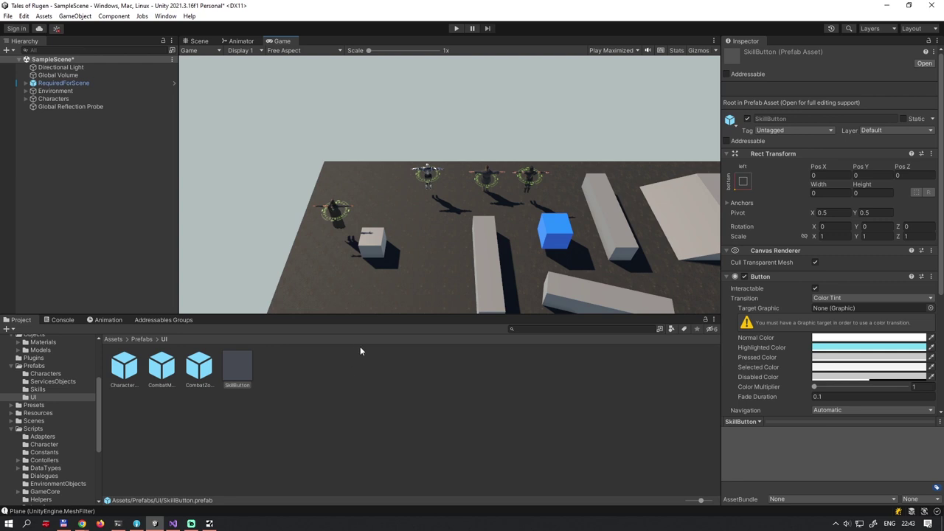
click(344, 373)
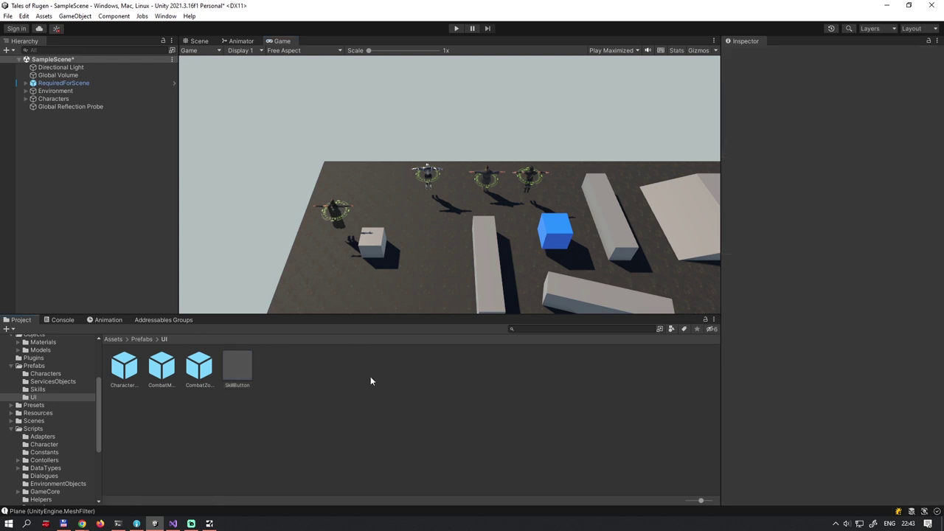
click(199, 367)
click(300, 388)
click(242, 380)
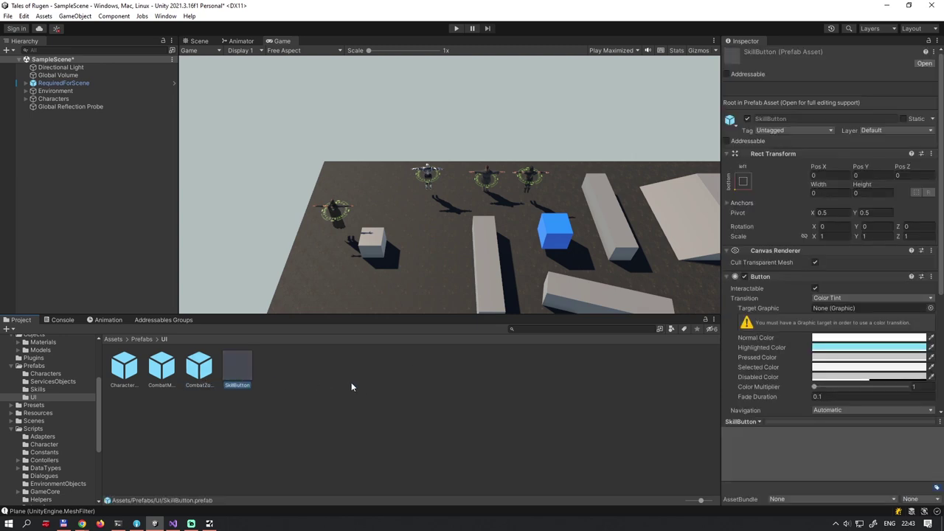